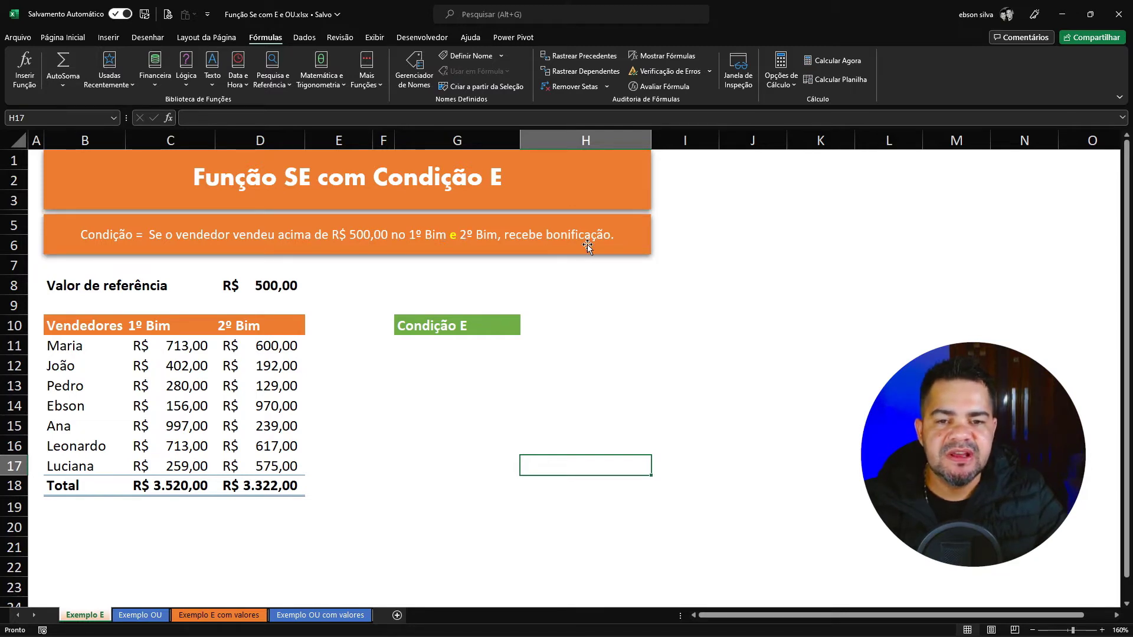
# Examine the first seller's bimester sales and the empty Condição E cell on Exemplo E, plus the layout of the Exemplo E com valores sheet
pyautogui.click(413, 343)
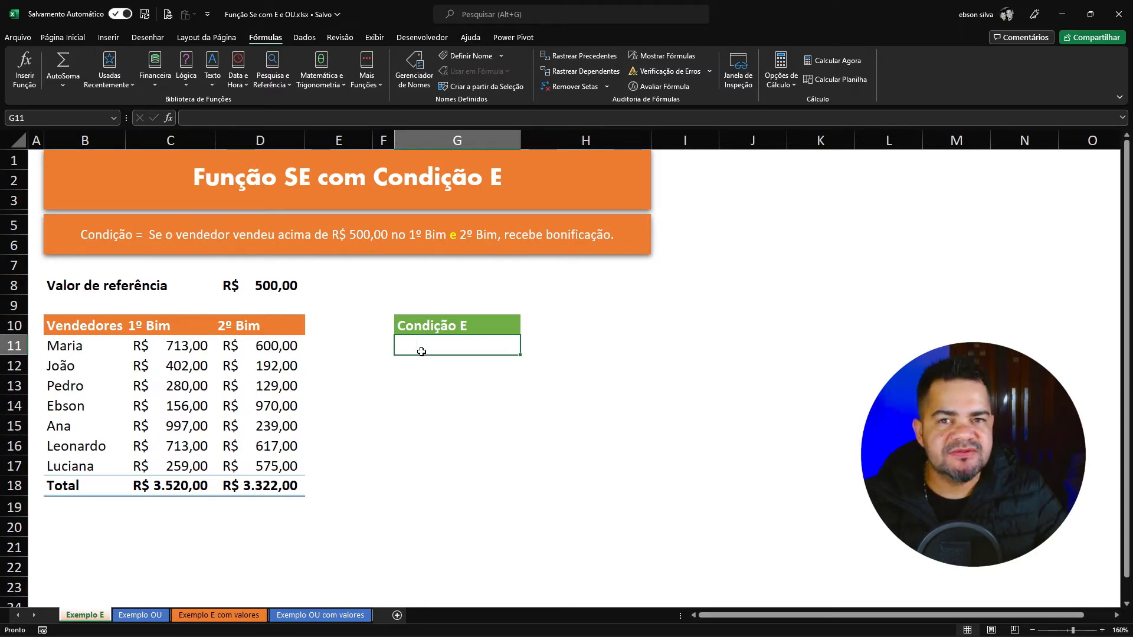
pyautogui.click(190, 342)
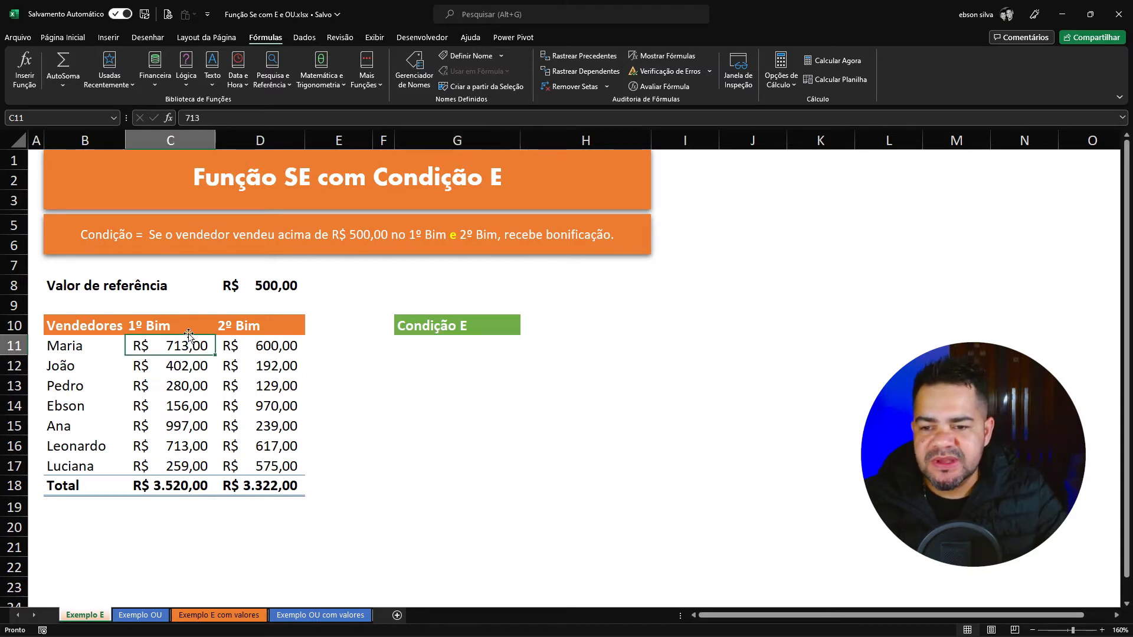
pyautogui.click(242, 345)
pyautogui.click(170, 345)
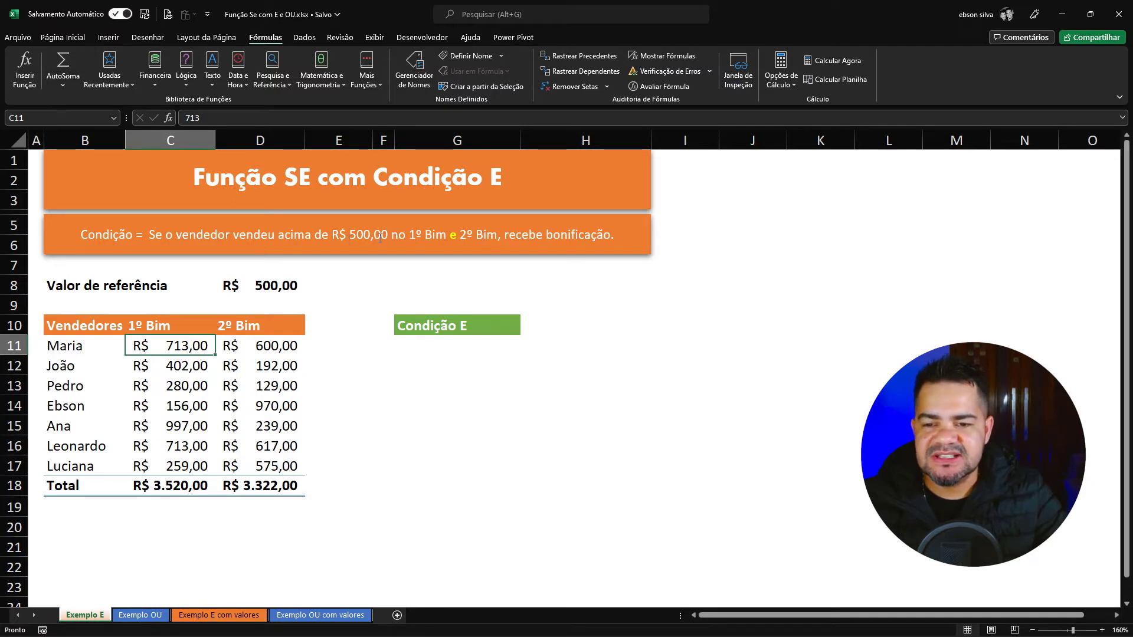
pyautogui.click(443, 344)
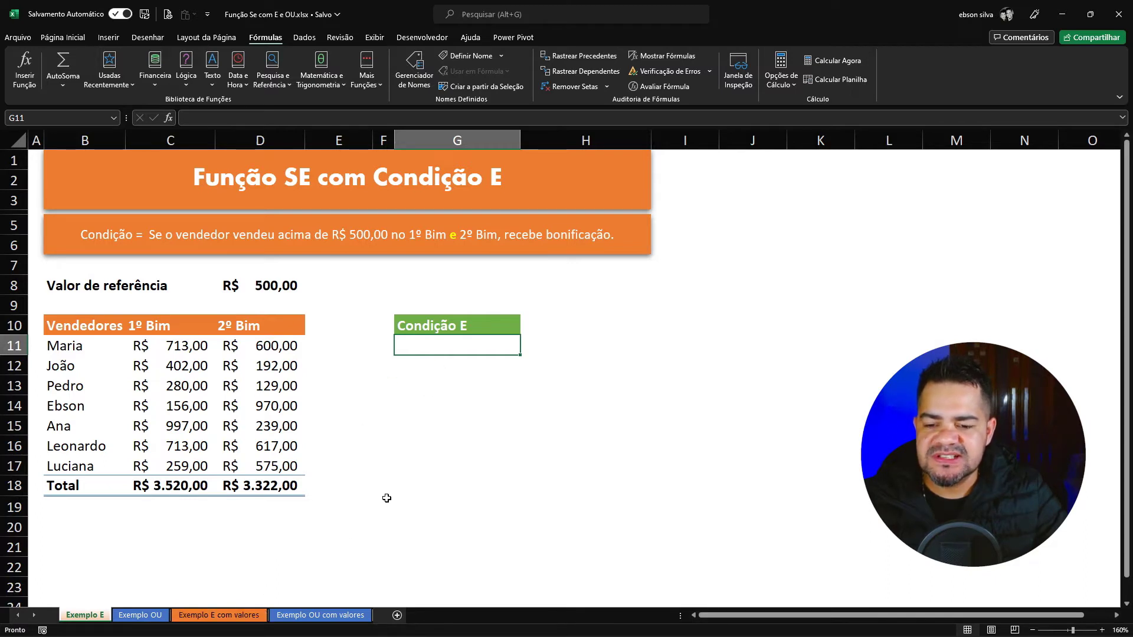
pyautogui.click(257, 615)
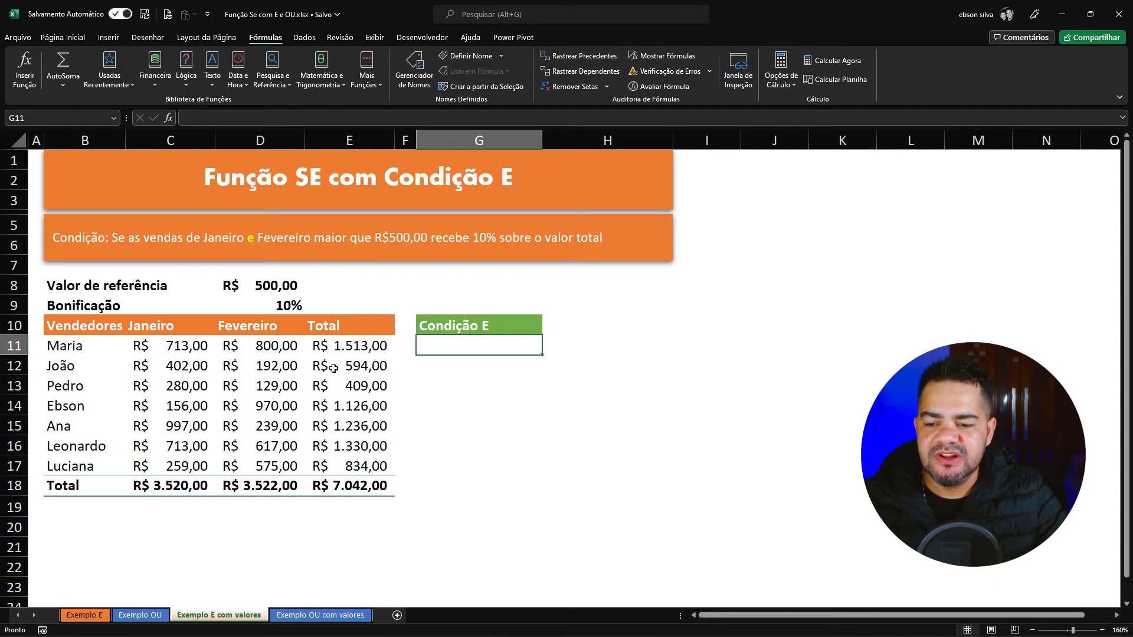
pyautogui.click(100, 617)
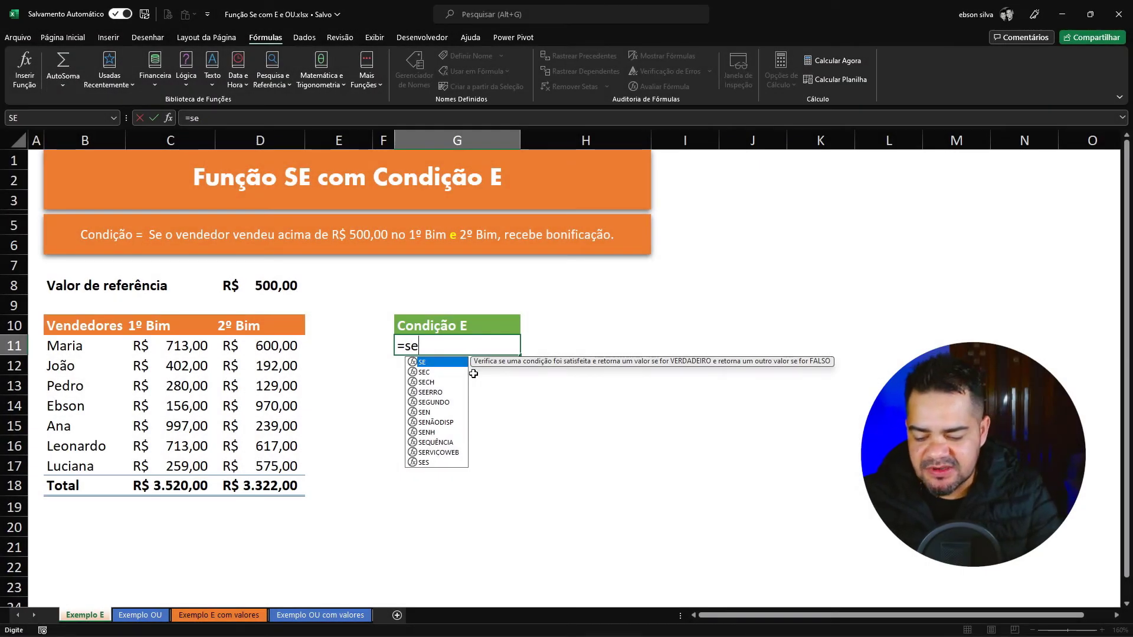
# Start an SE formula in G11 of the Exemplo E sheet with a nested E function whose first condition is C11>D8
pyautogui.press('Tab')
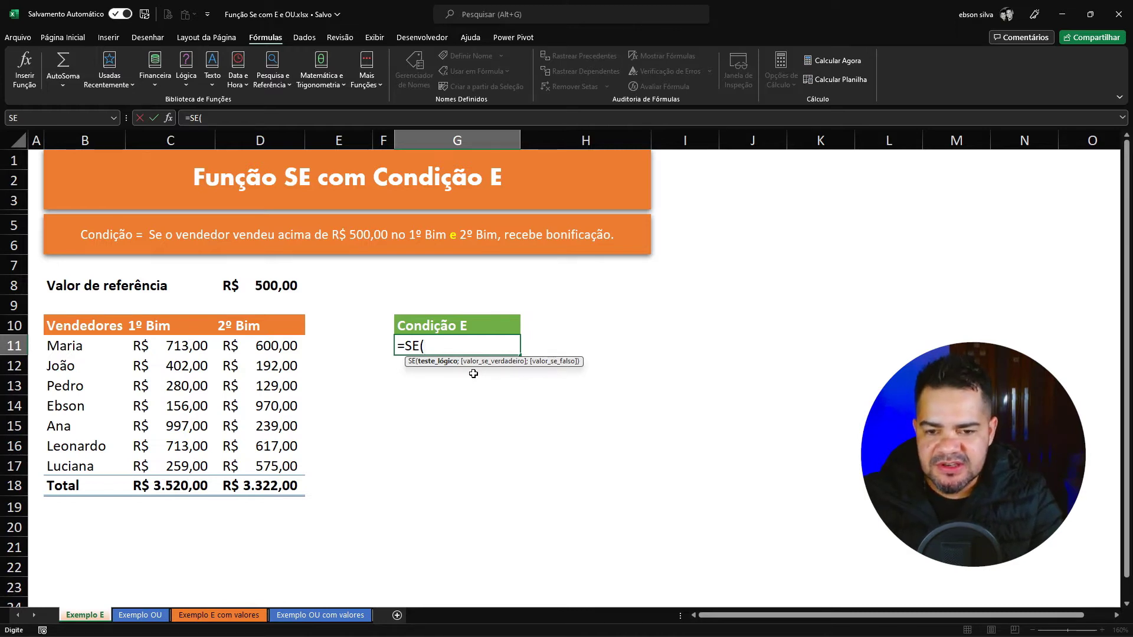
pyautogui.write('e')
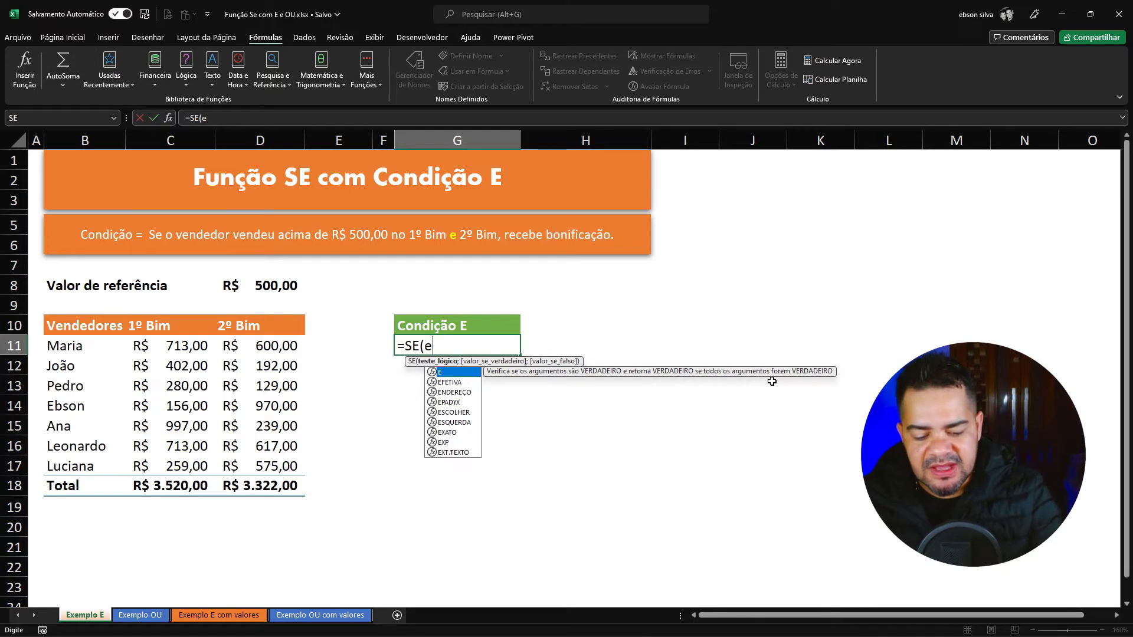
pyautogui.write('(')
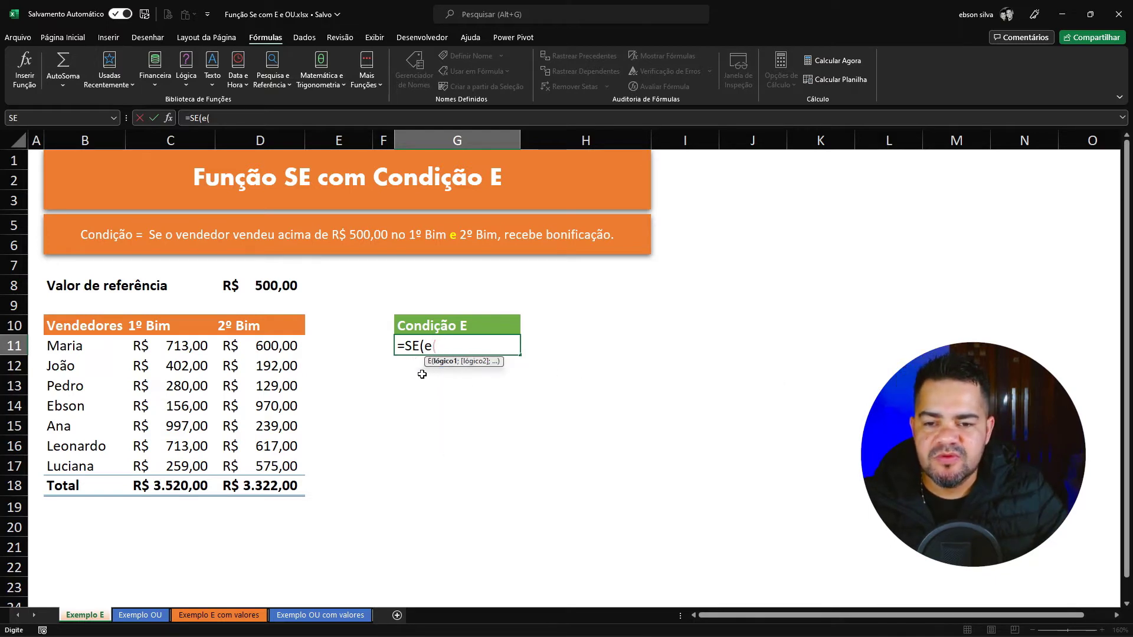
pyautogui.click(186, 354)
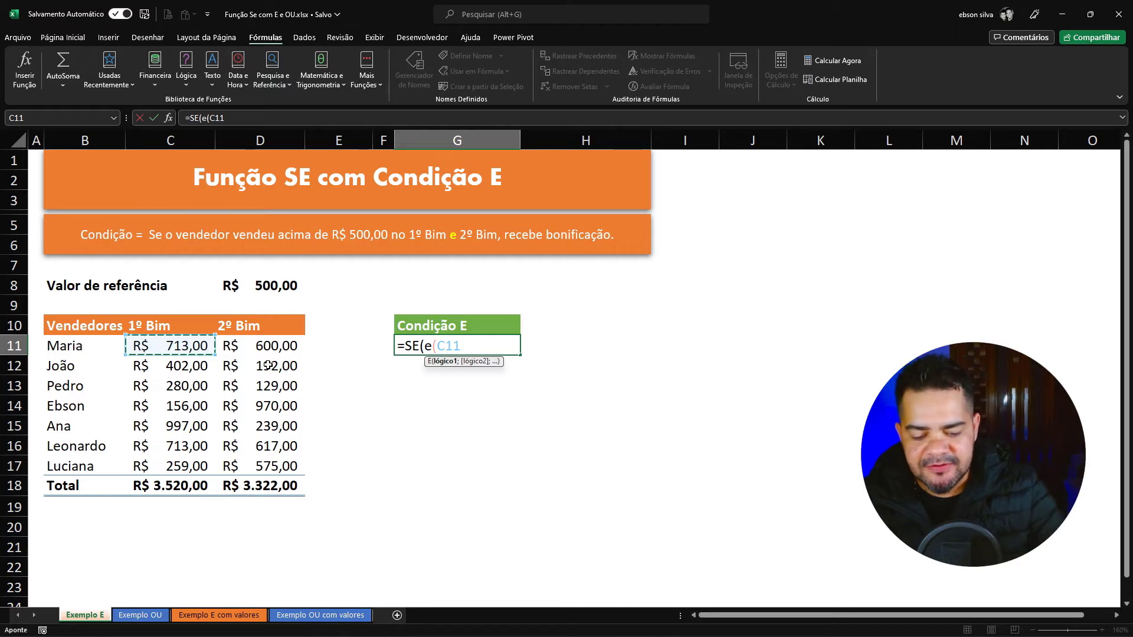
pyautogui.write('>')
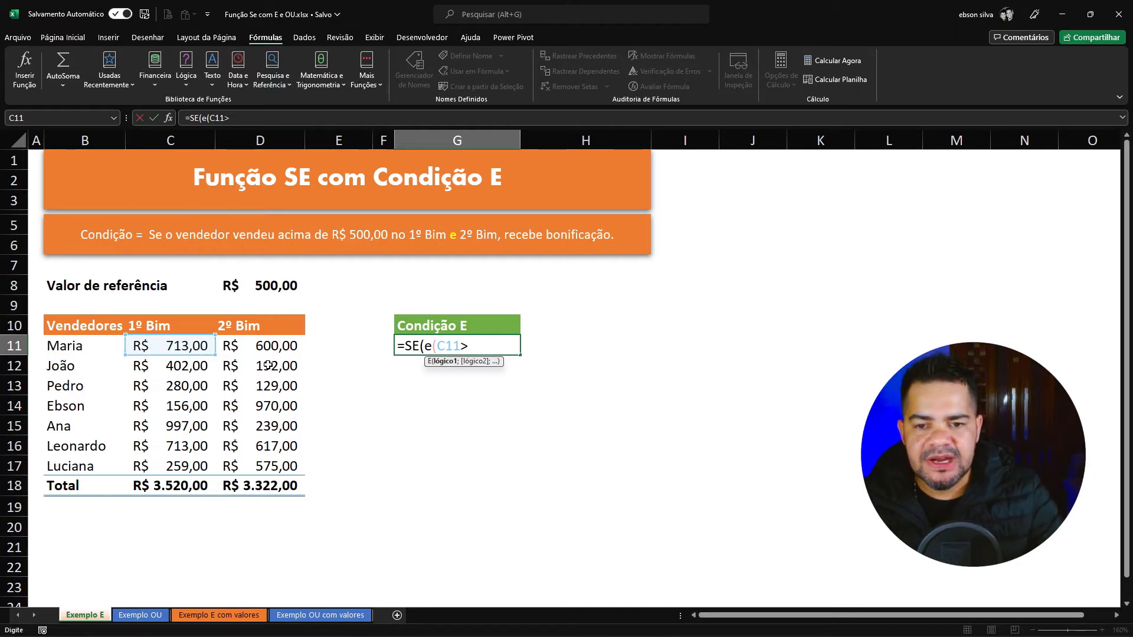
pyautogui.click(271, 287)
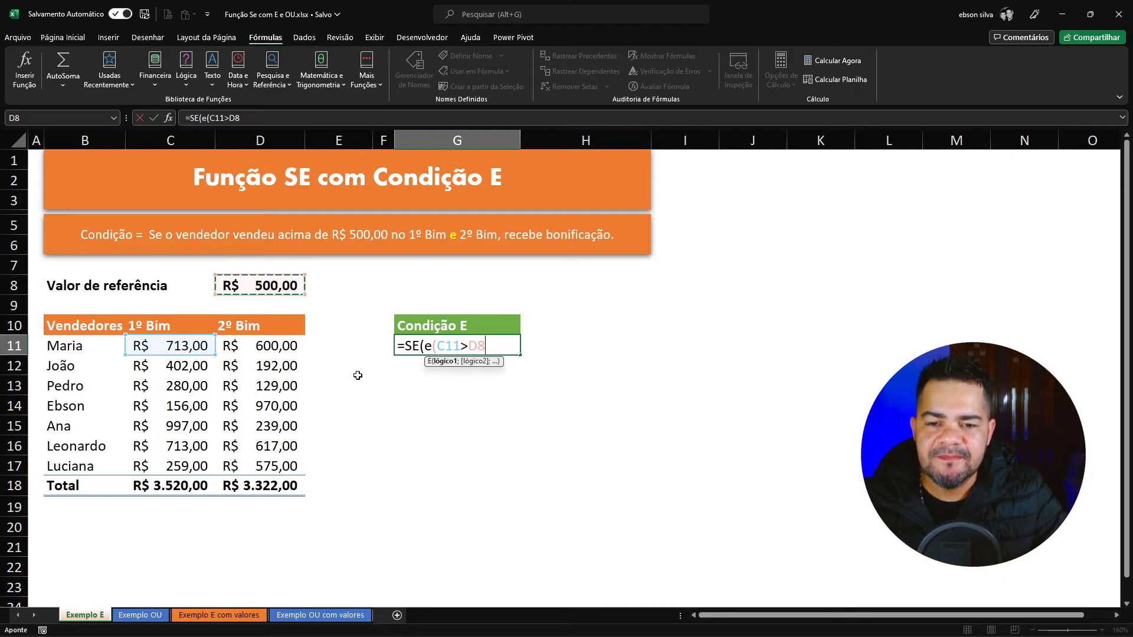
pyautogui.write(';')
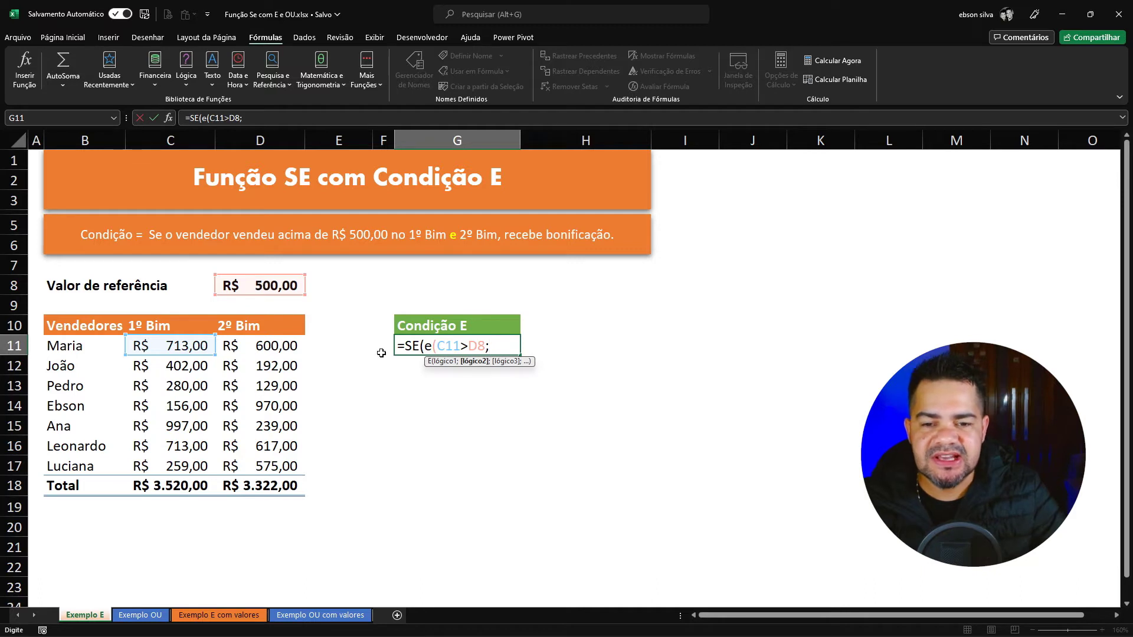
# Add D11>D8 as the second condition and close the nested E function
pyautogui.click(250, 343)
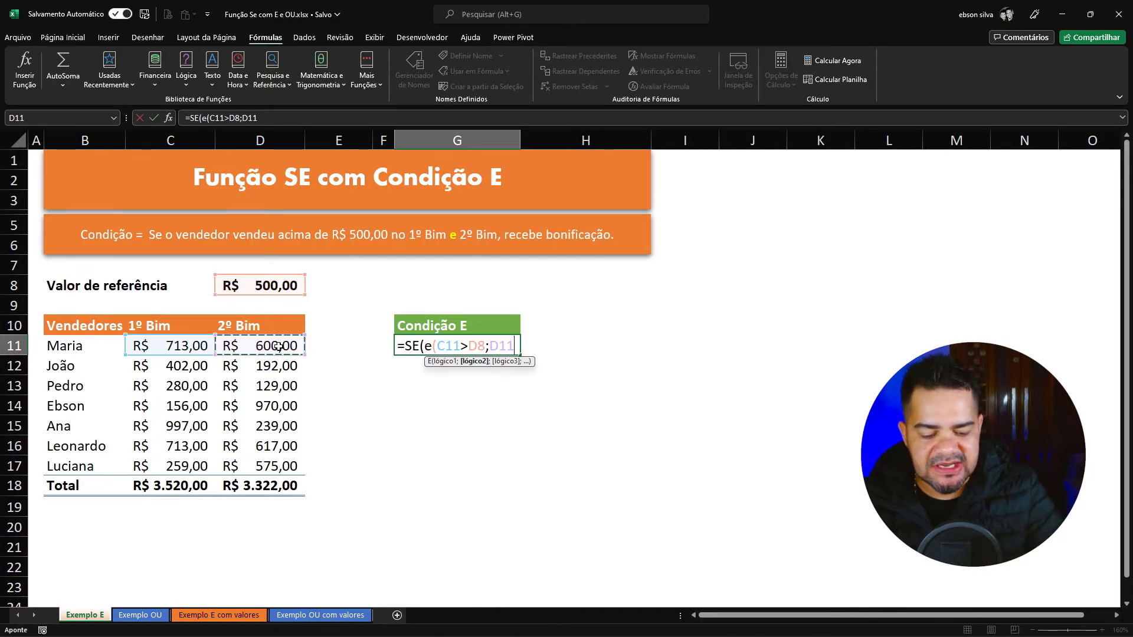
pyautogui.write('>')
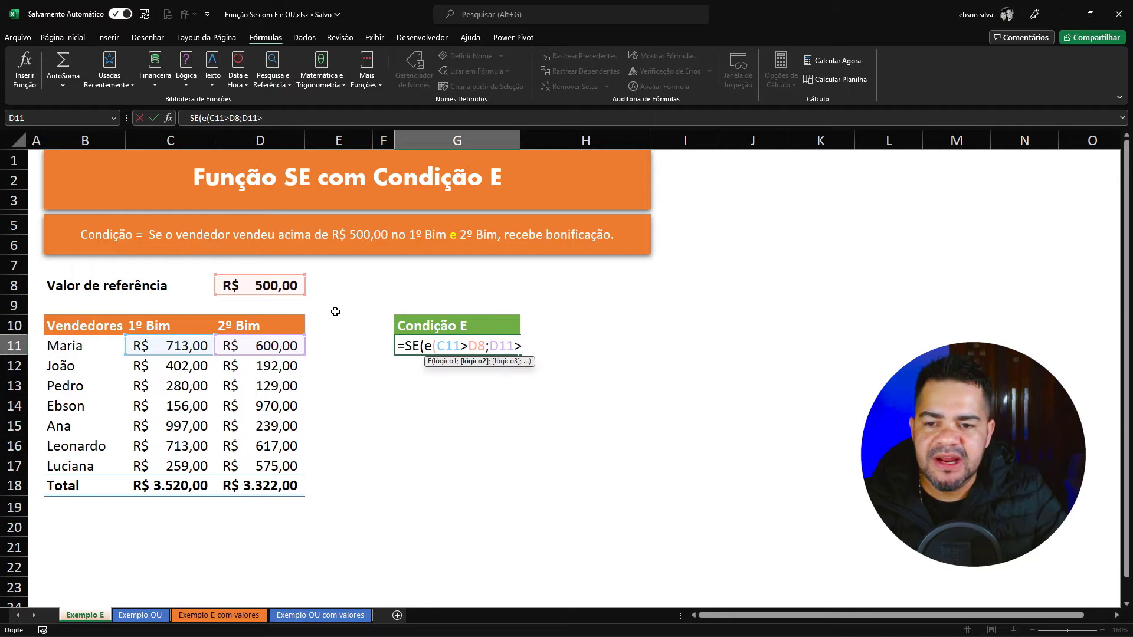
pyautogui.click(257, 281)
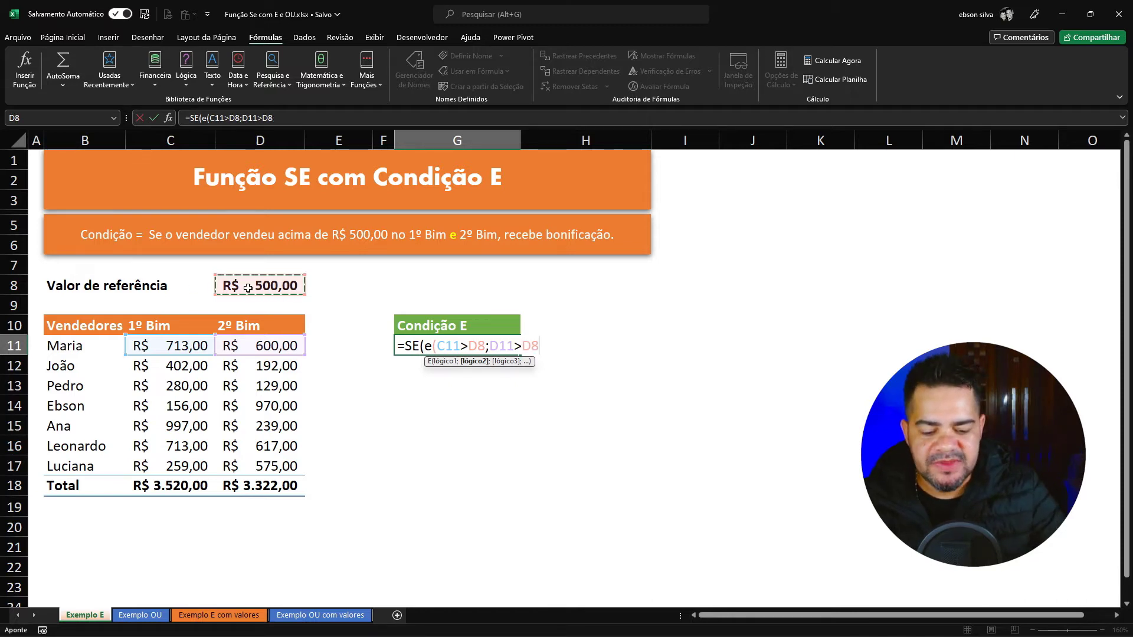
pyautogui.write(')')
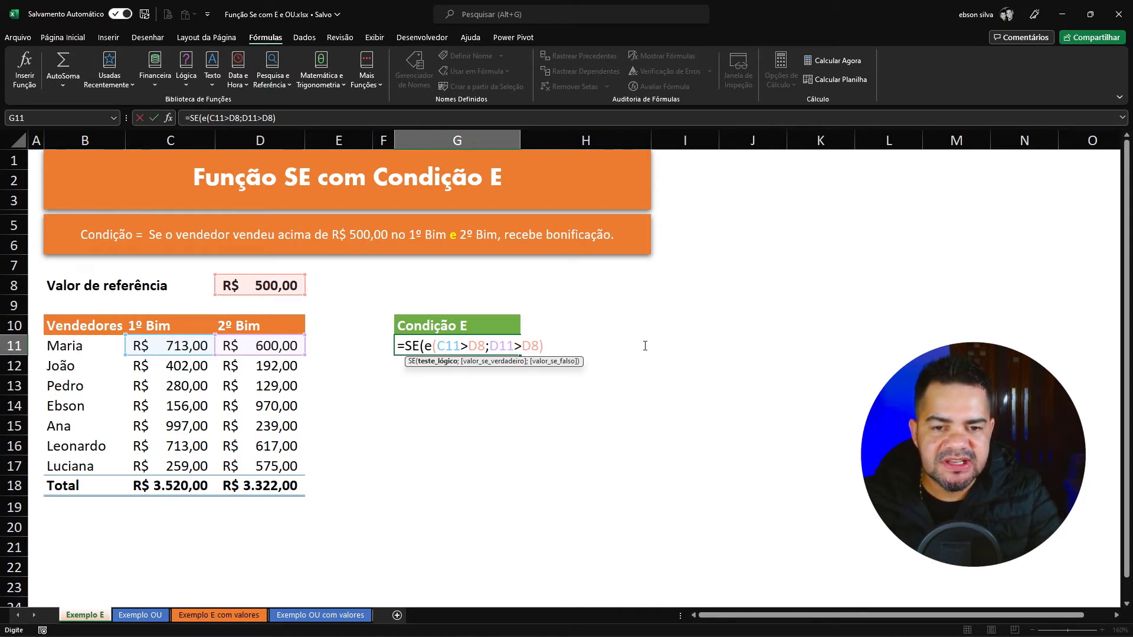
# Complete the G11 formula with "Bonificação" as the true value and "ND" as the false value, and enter it
pyautogui.write(';')
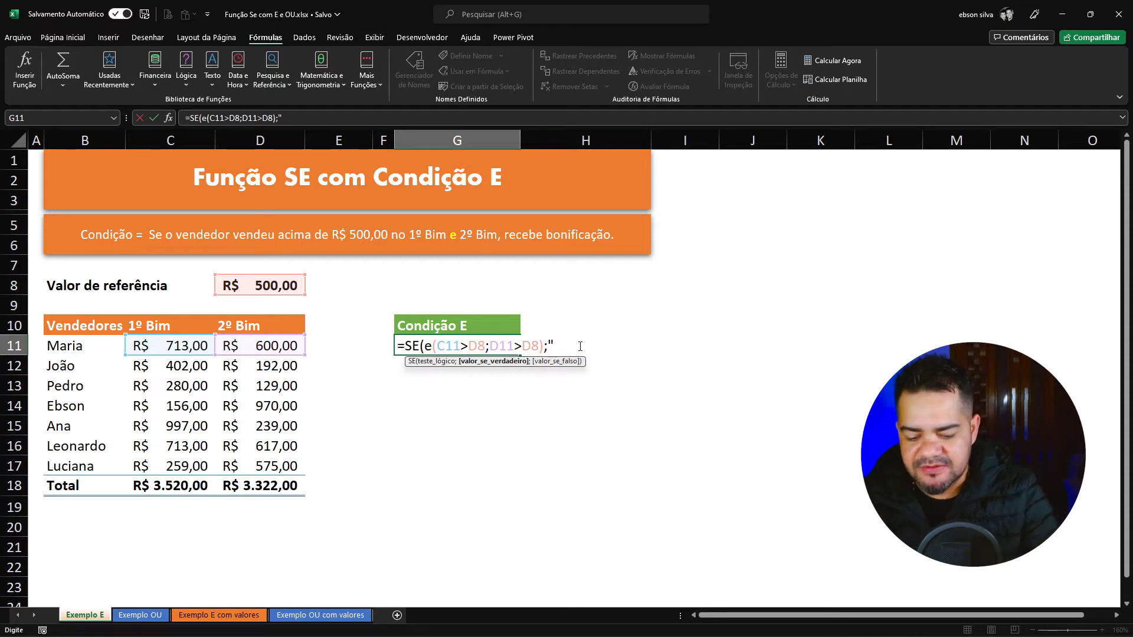
pyautogui.write('Bonifica')
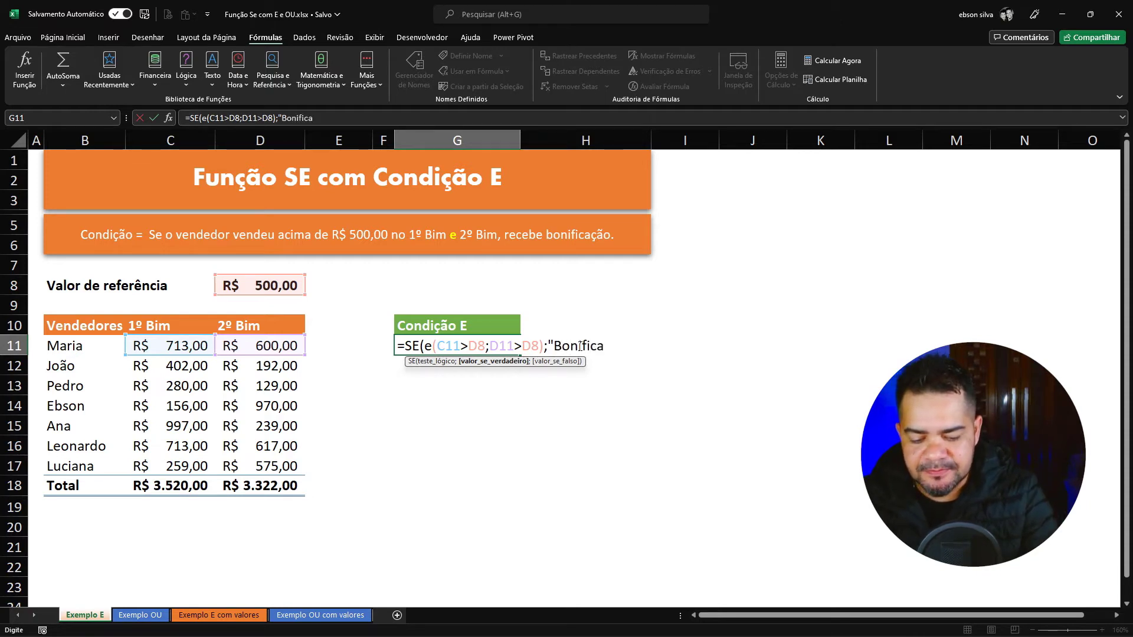
pyautogui.write('ção')
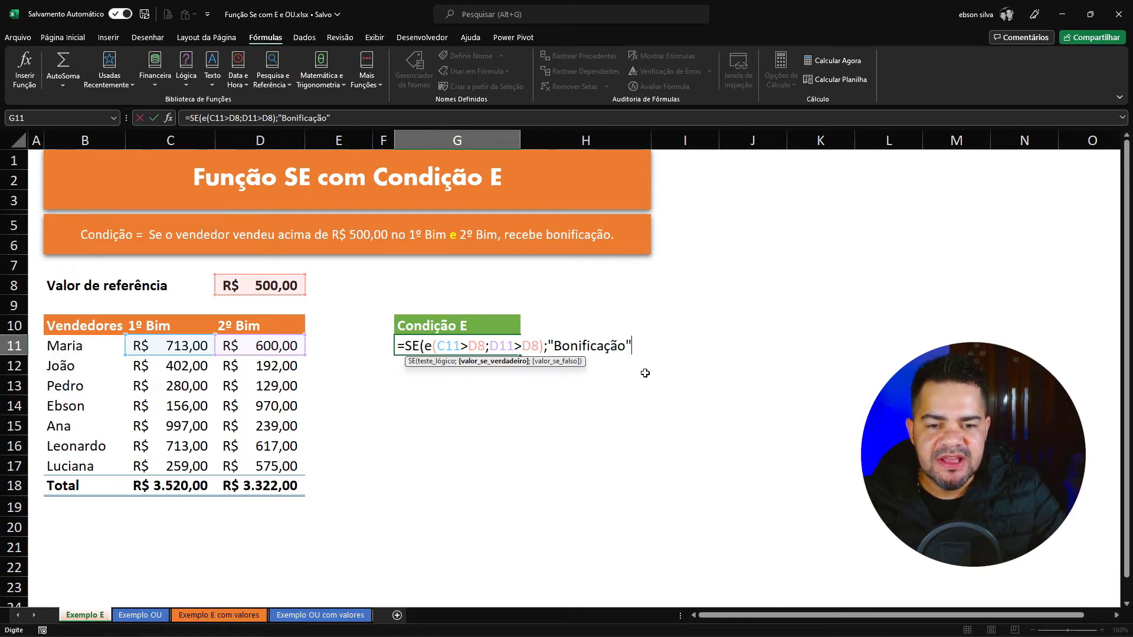
pyautogui.write(';')
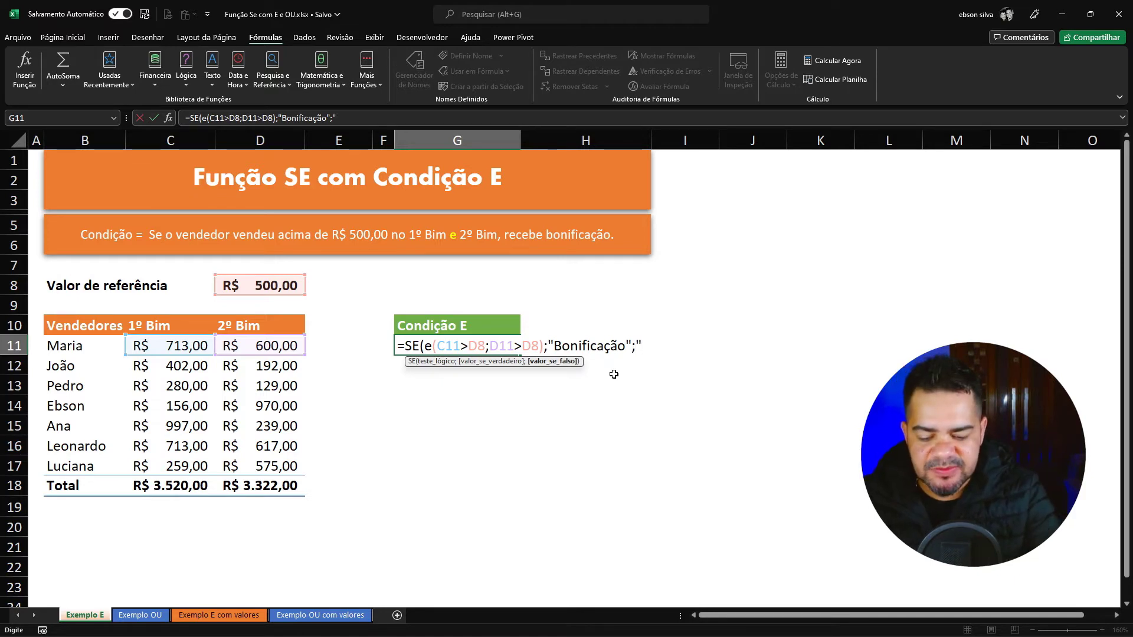
pyautogui.write('ND')
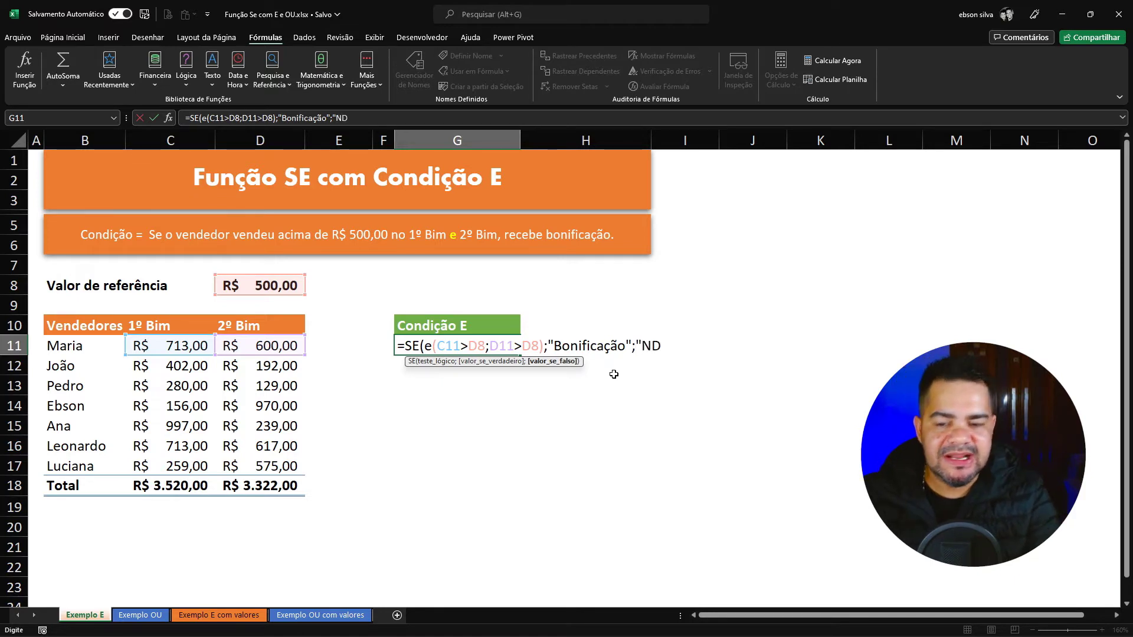
pyautogui.write('"')
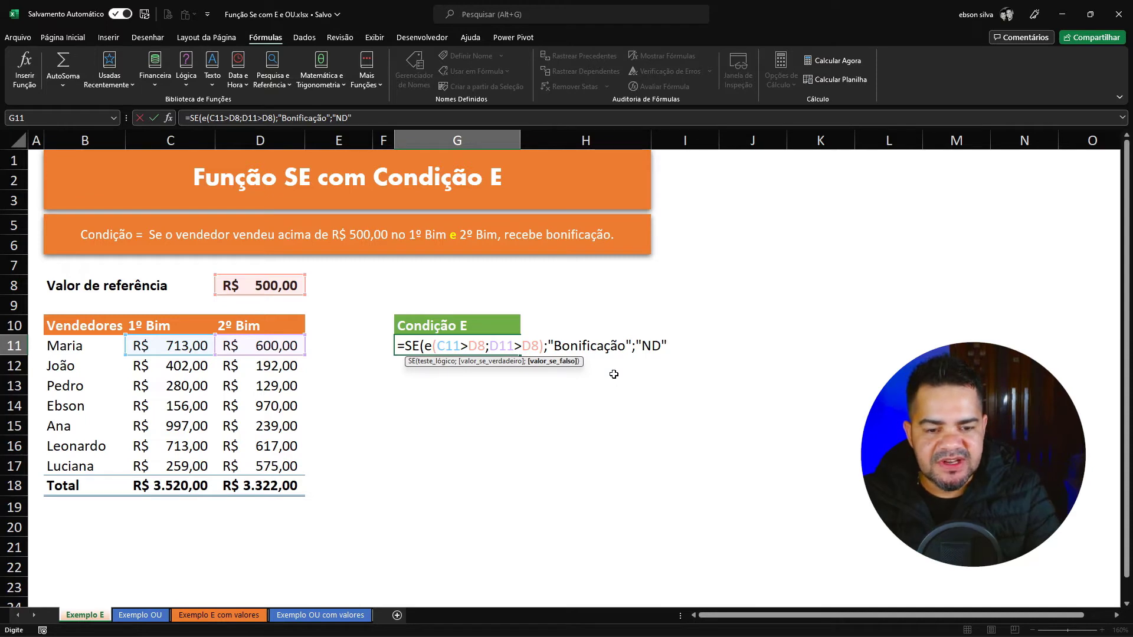
pyautogui.write(')')
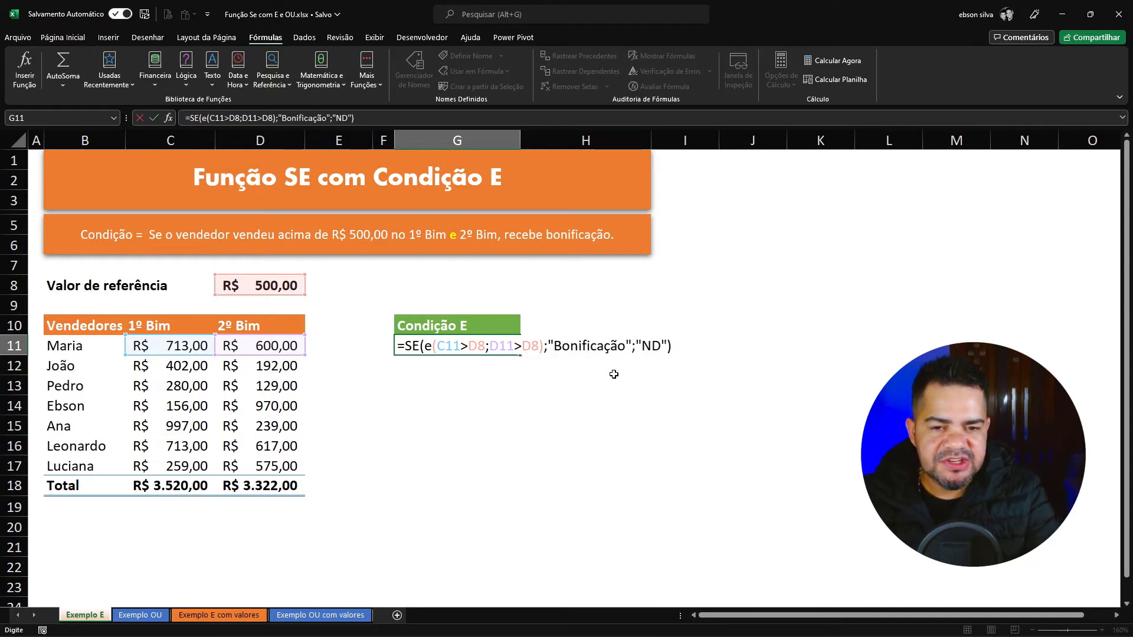
pyautogui.press('Return')
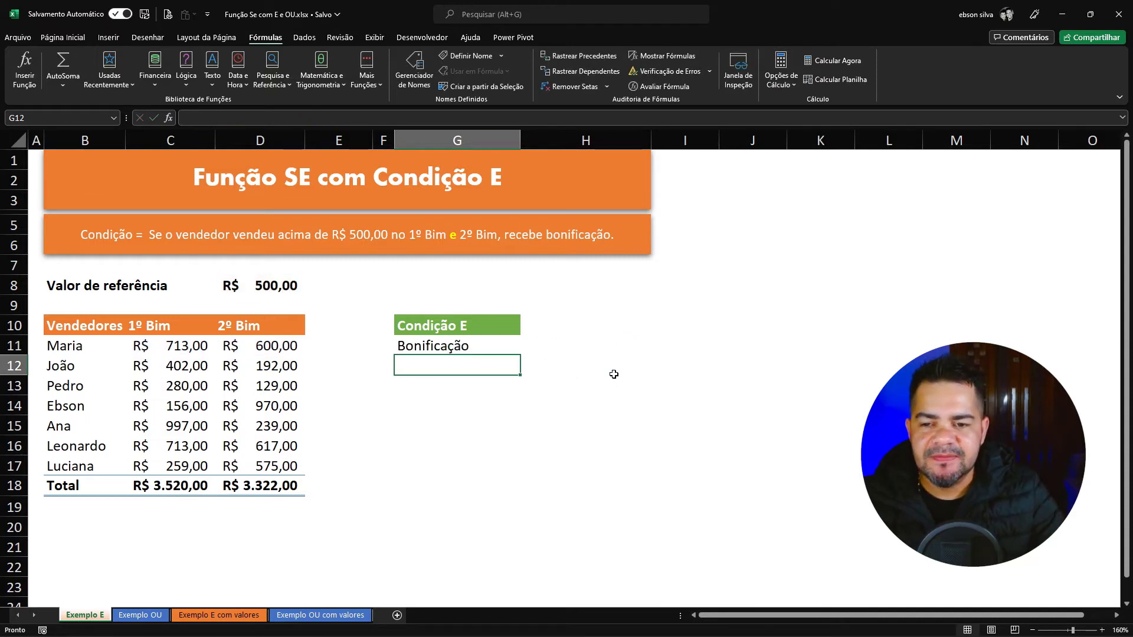
# Check the G11 result against the first seller's sales in C11 and D11 and the reference value in D8
pyautogui.click(431, 349)
pyautogui.click(203, 345)
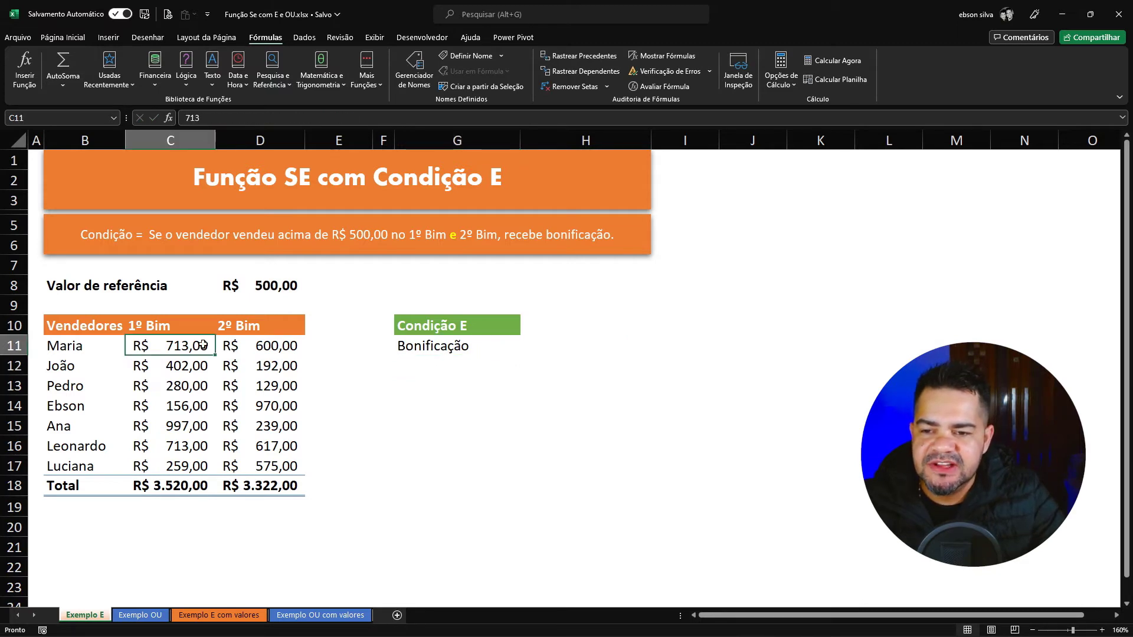
pyautogui.click(91, 347)
pyautogui.click(180, 347)
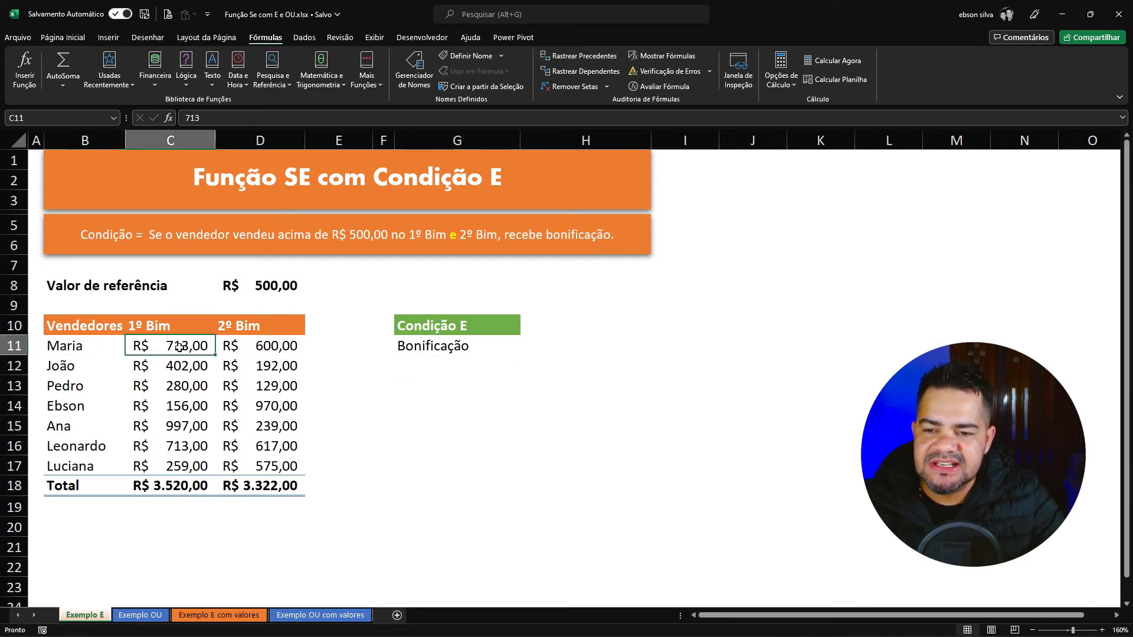
pyautogui.click(247, 349)
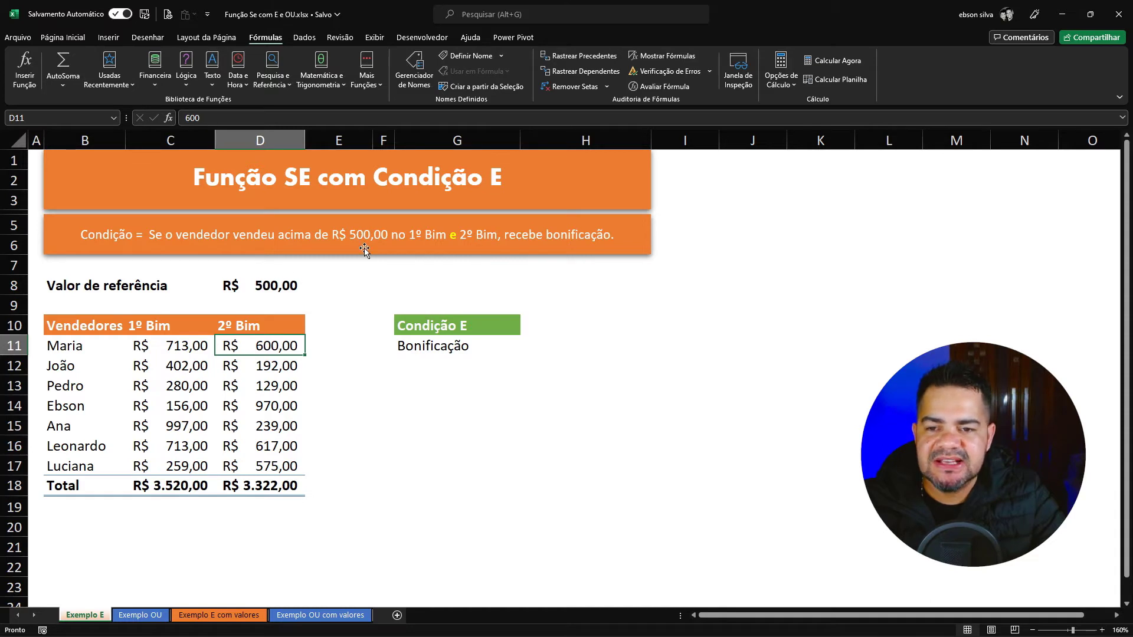
pyautogui.click(291, 284)
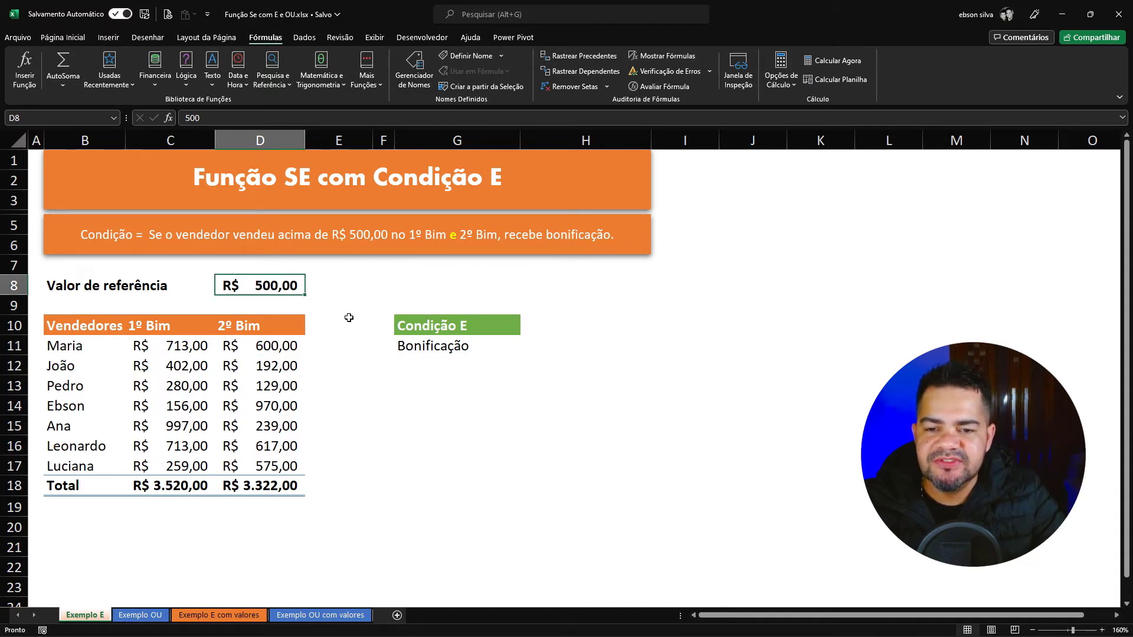
pyautogui.click(423, 345)
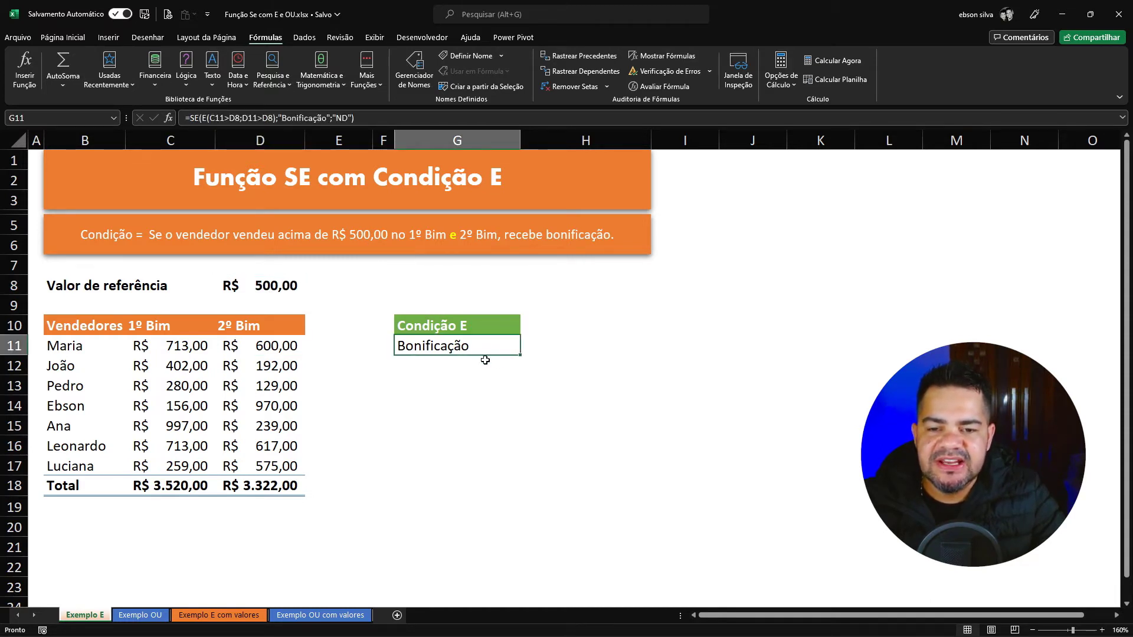
# Set the first seller's 2º Bim sales in D11 to 350 and check the formula result in G11 against both bimesters
pyautogui.click(271, 346)
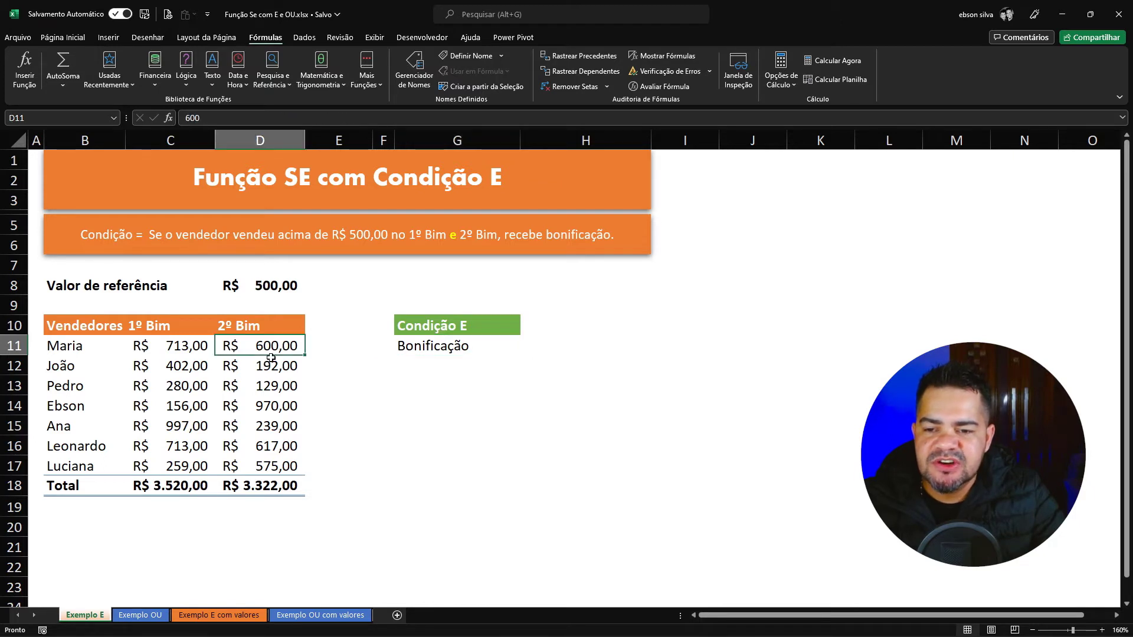
pyautogui.write('350')
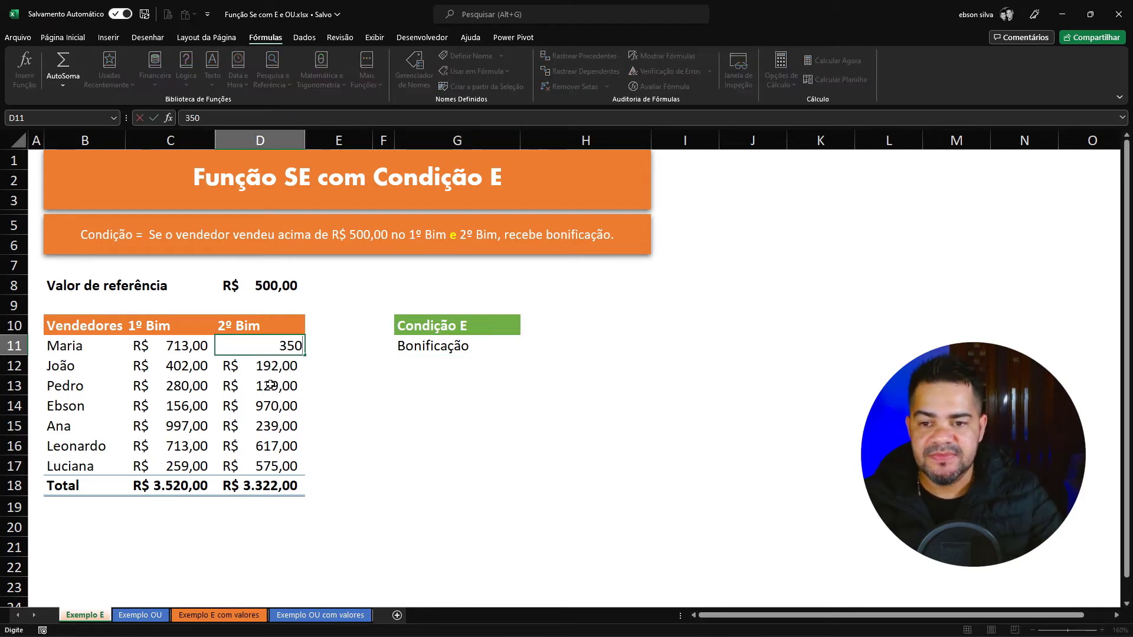
pyautogui.press('Return')
pyautogui.click(480, 340)
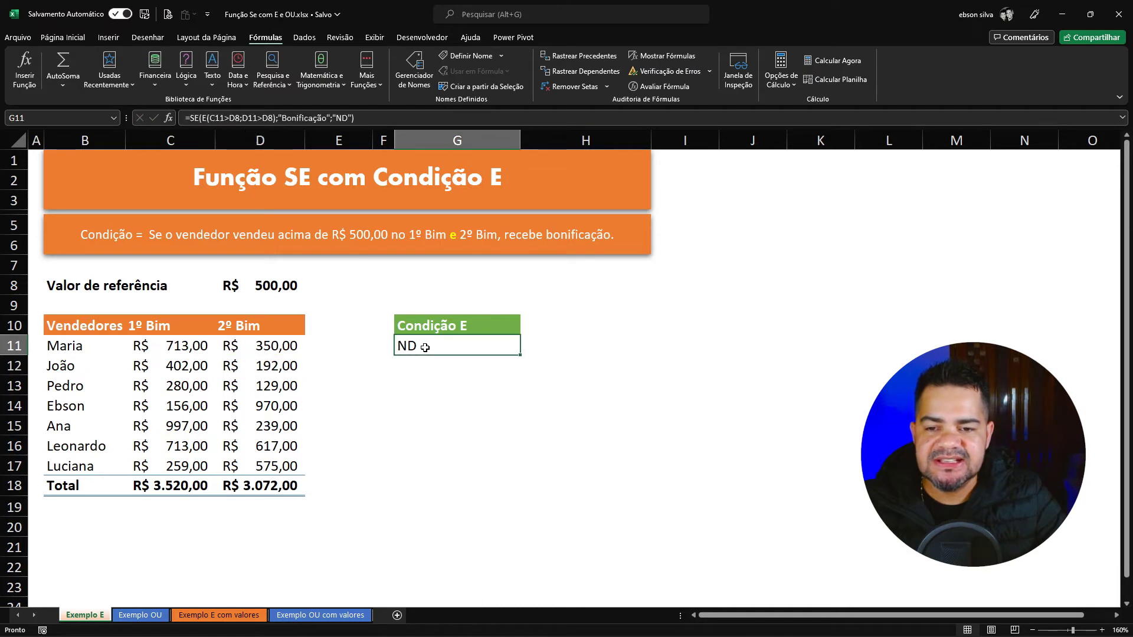
pyautogui.click(206, 349)
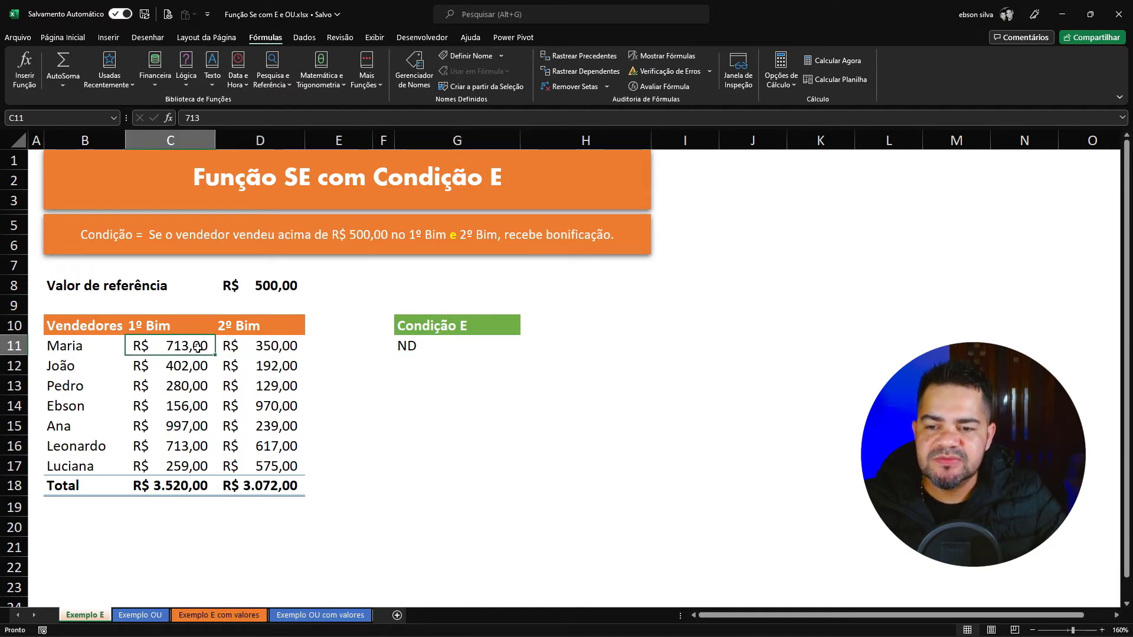
pyautogui.click(249, 349)
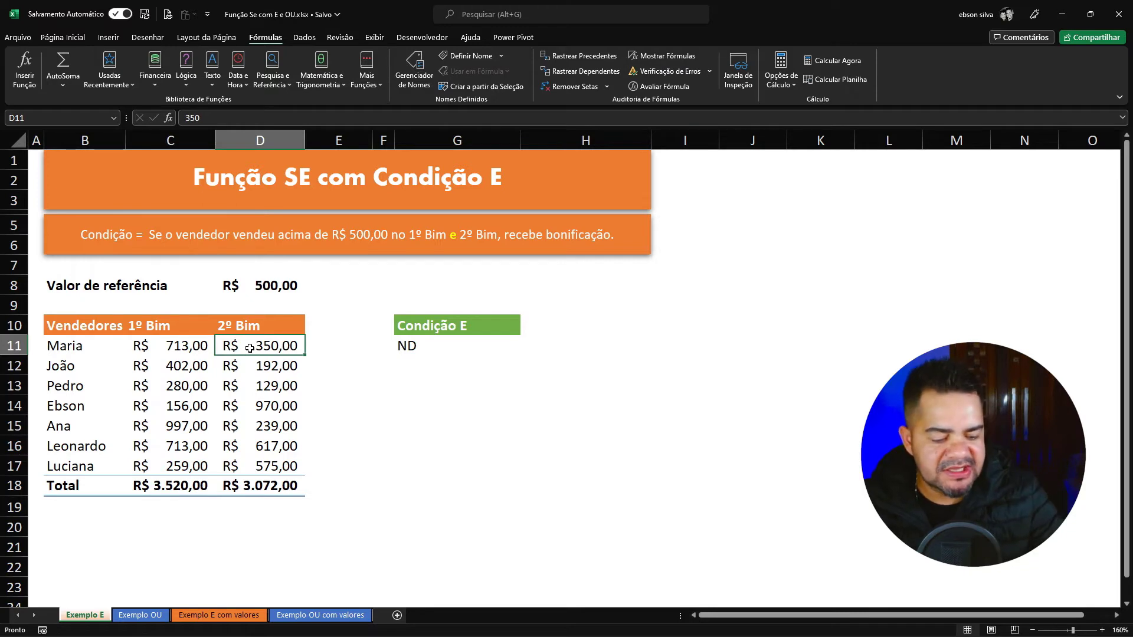
# Set the first seller's 2º Bim sales in D11 to 550 and copy the G11 formula down to G17
pyautogui.write('550')
pyautogui.press('Return')
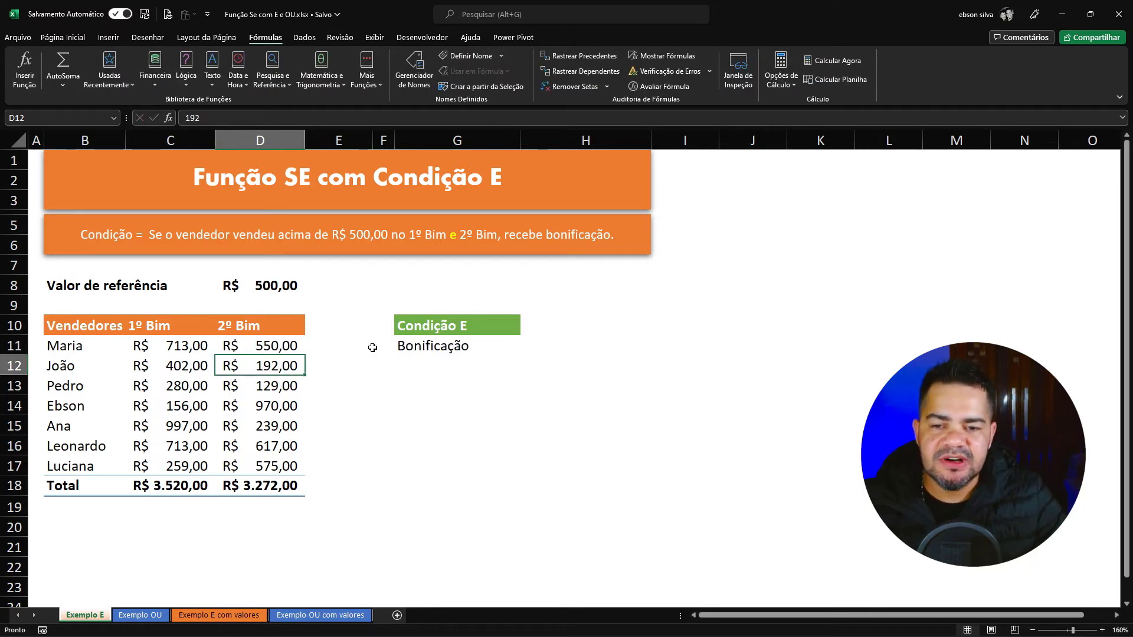
pyautogui.click(416, 346)
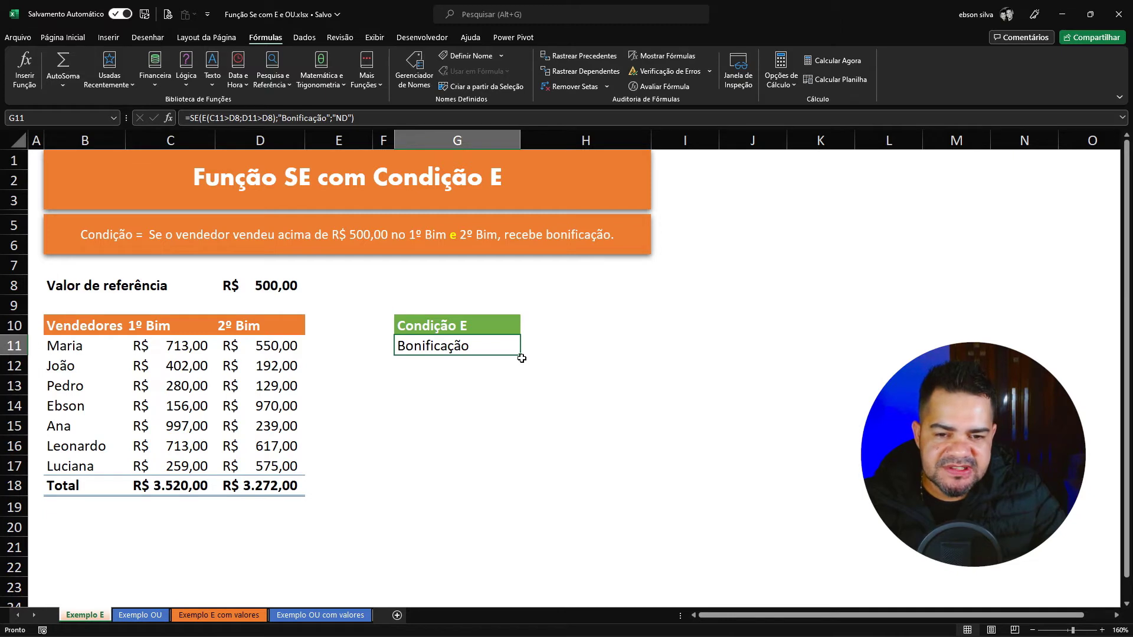
pyautogui.moveTo(521, 357); pyautogui.dragTo(519, 474)
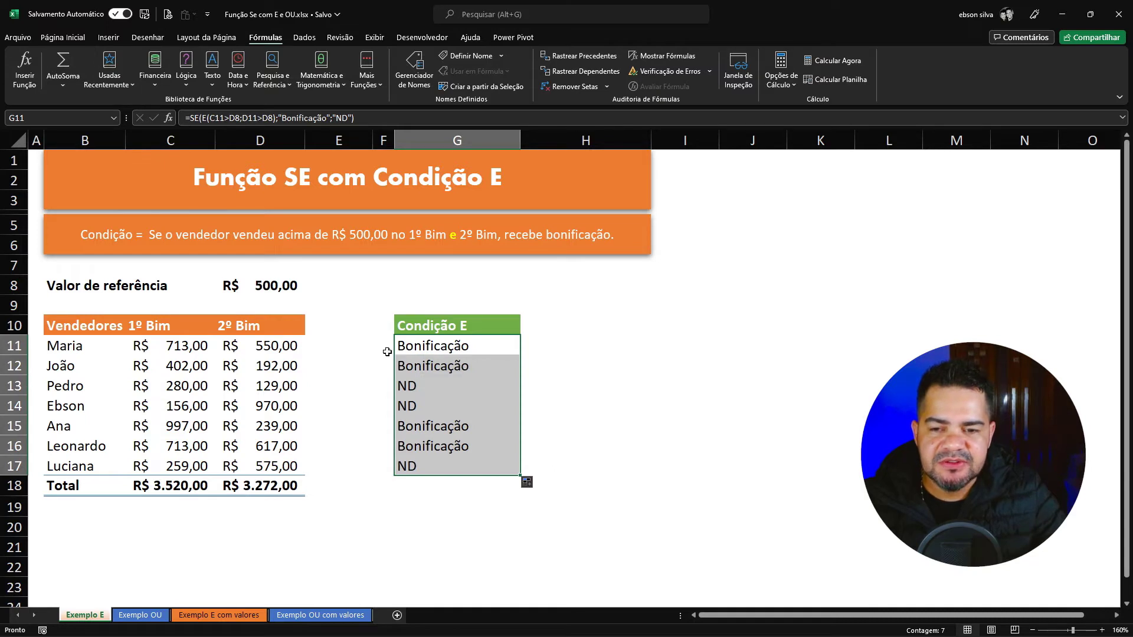
# Compare the formulas in G11 and G12 to see which cell each uses as the reference value
pyautogui.click(481, 349)
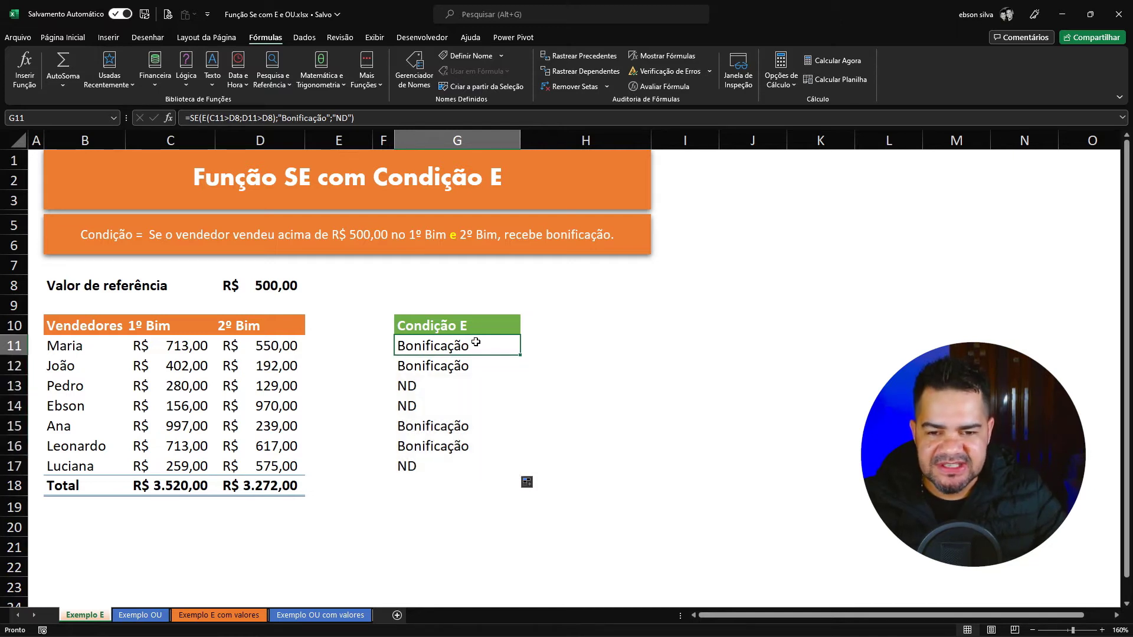
pyautogui.doubleClick(473, 344)
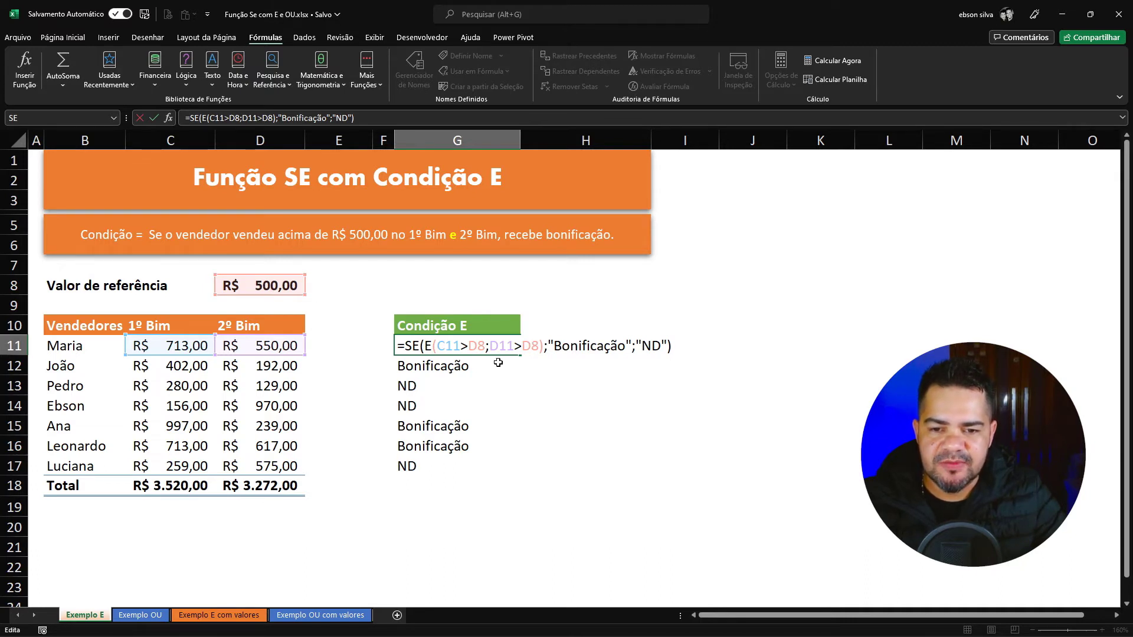
pyautogui.press('Return')
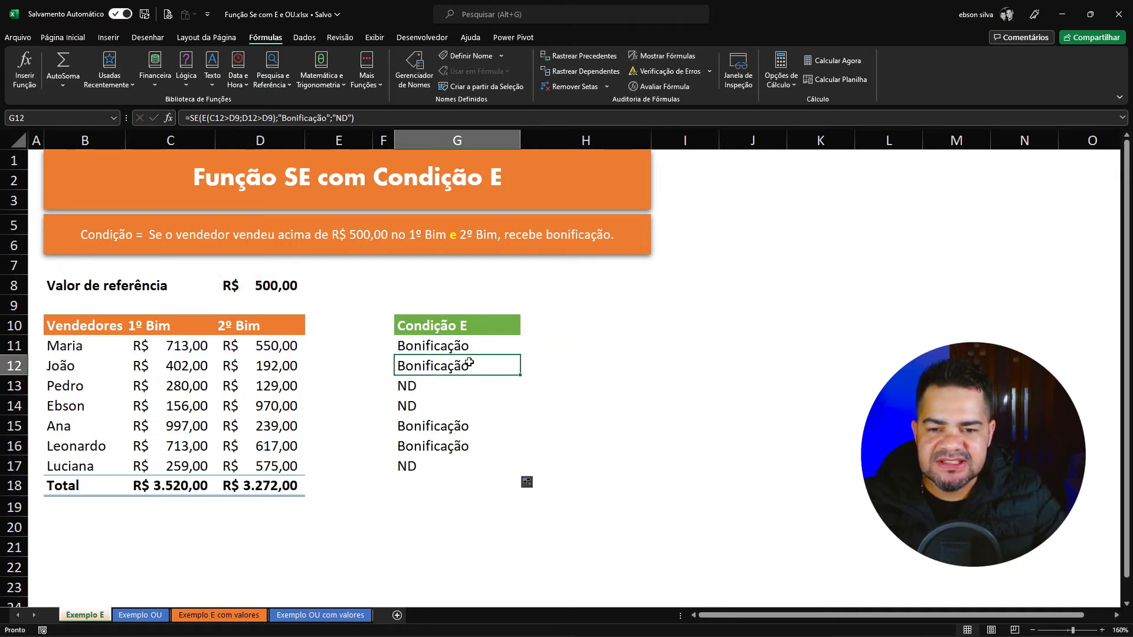
pyautogui.doubleClick(469, 363)
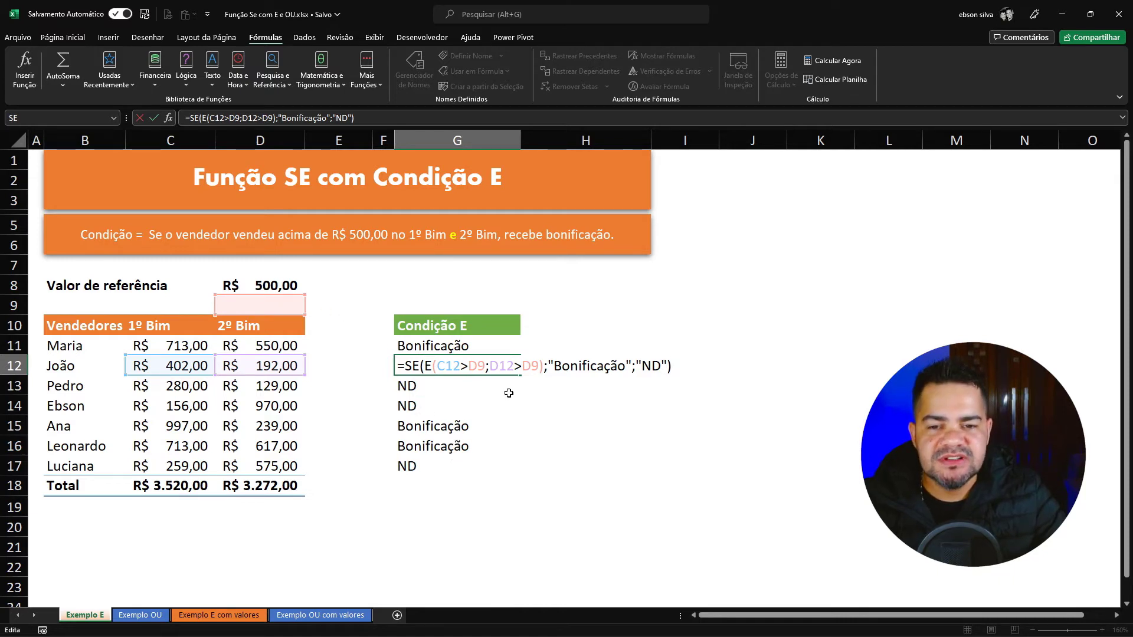
pyautogui.press('Escape')
# Make both D8 references in the G11 formula absolute as $D$8 and enter the formula
pyautogui.click(480, 347)
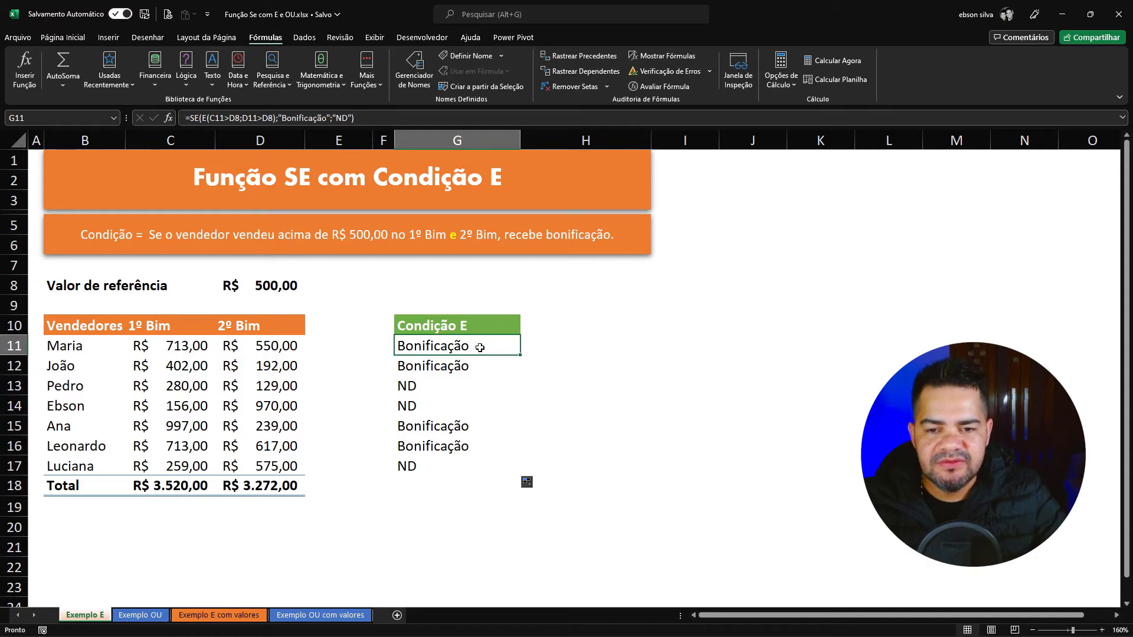
pyautogui.press('F2')
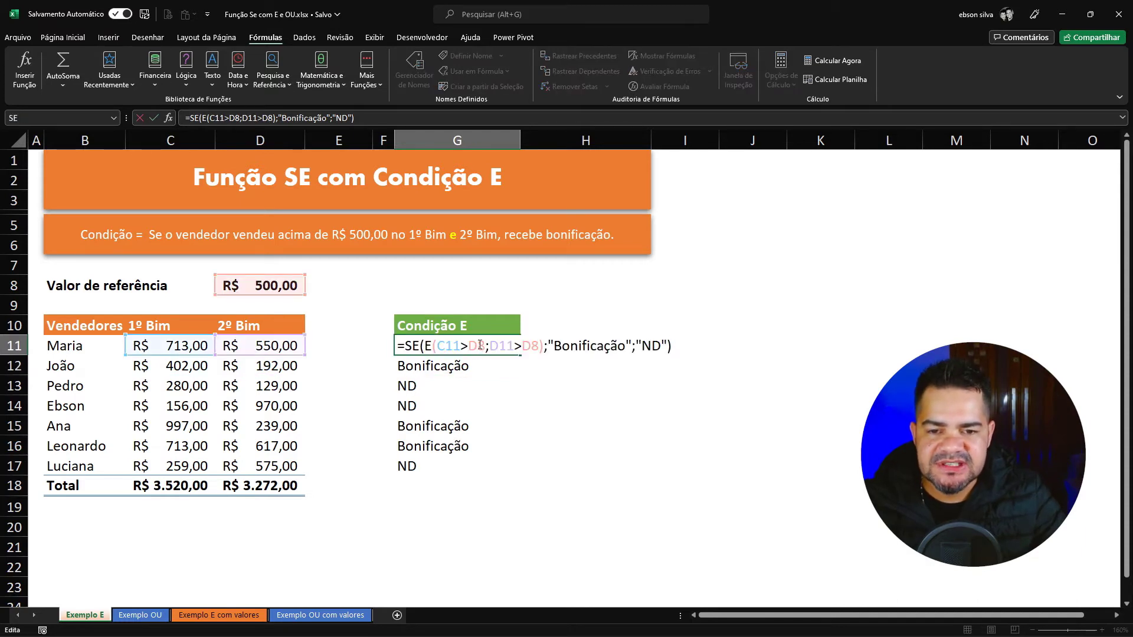
pyautogui.click(478, 346)
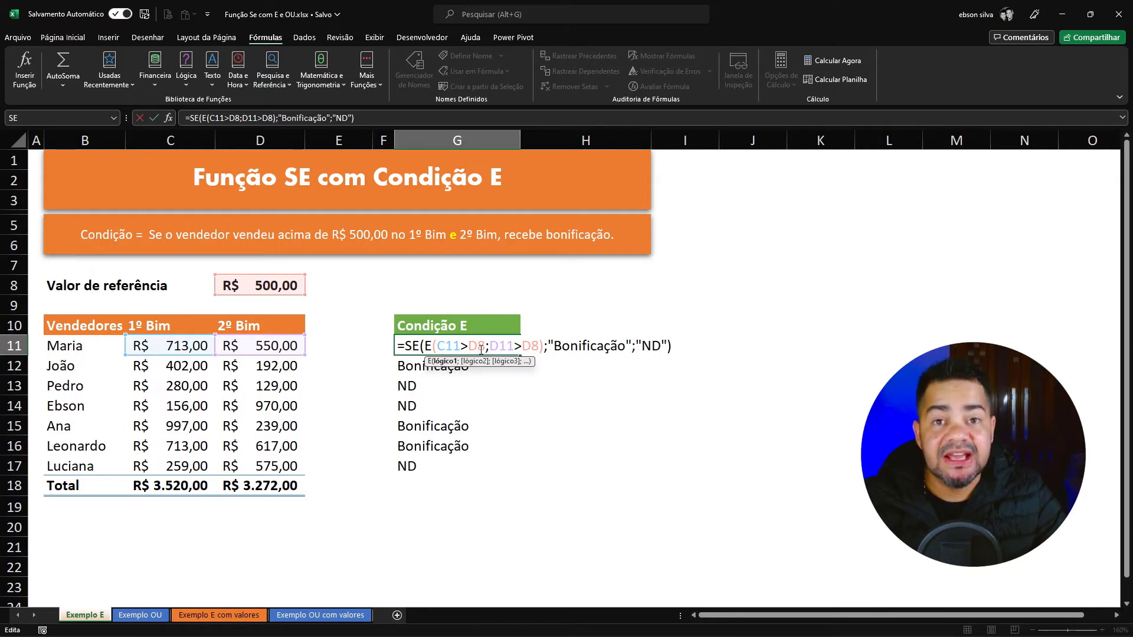
pyautogui.press('F4')
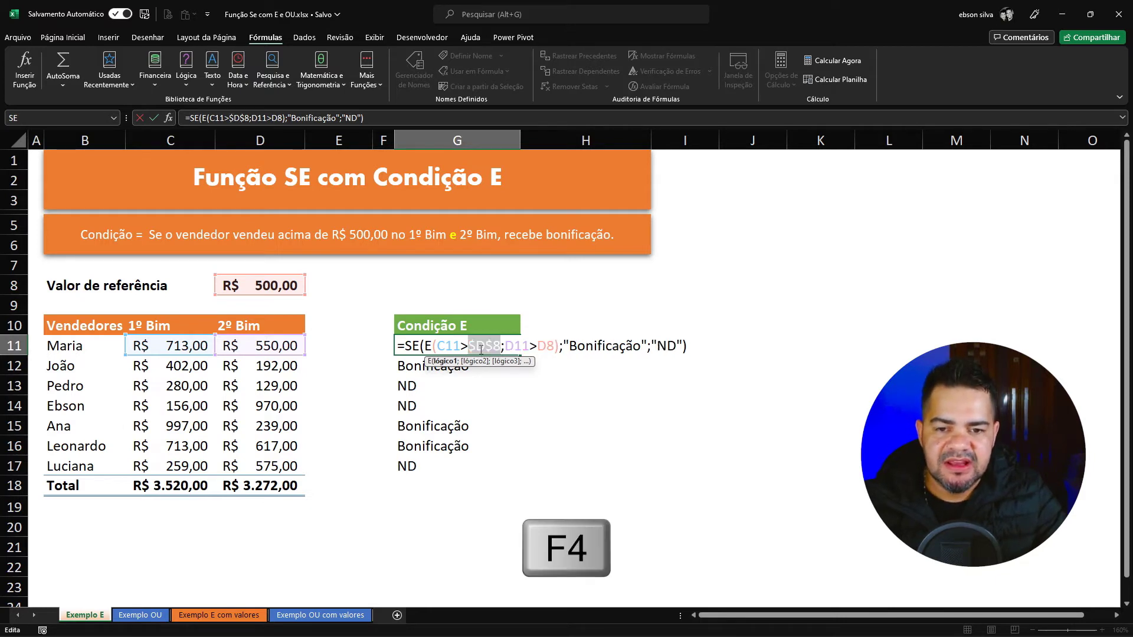
pyautogui.click(552, 347)
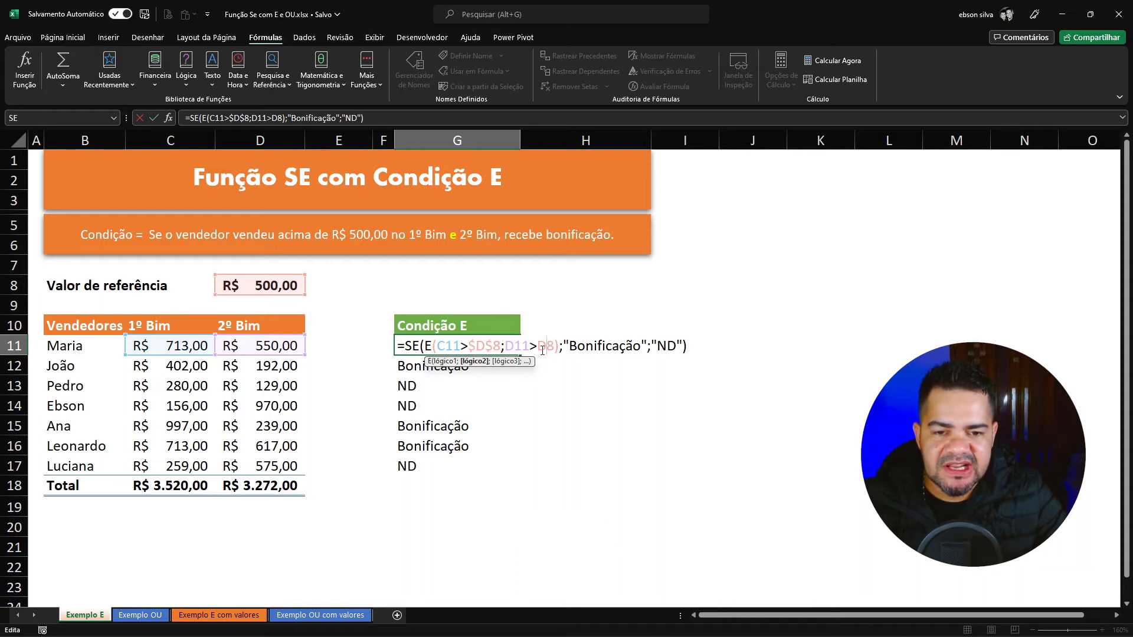
pyautogui.press('F4')
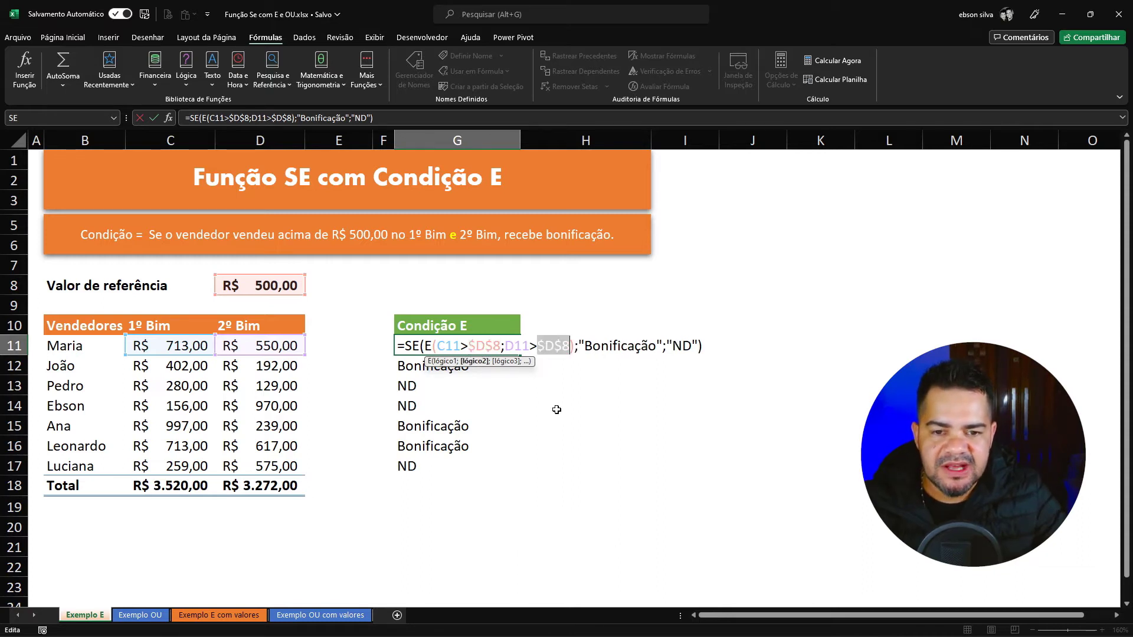
pyautogui.click(586, 345)
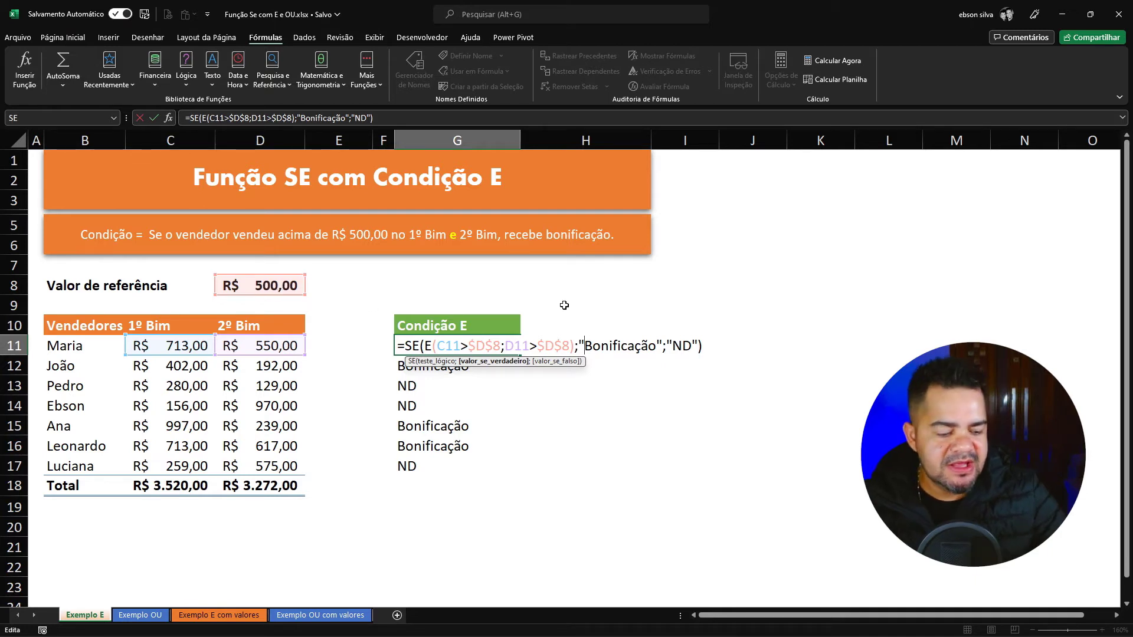
pyautogui.press('Return')
# Copy the corrected G11 formula down through G17 for all sellers
pyautogui.click(506, 346)
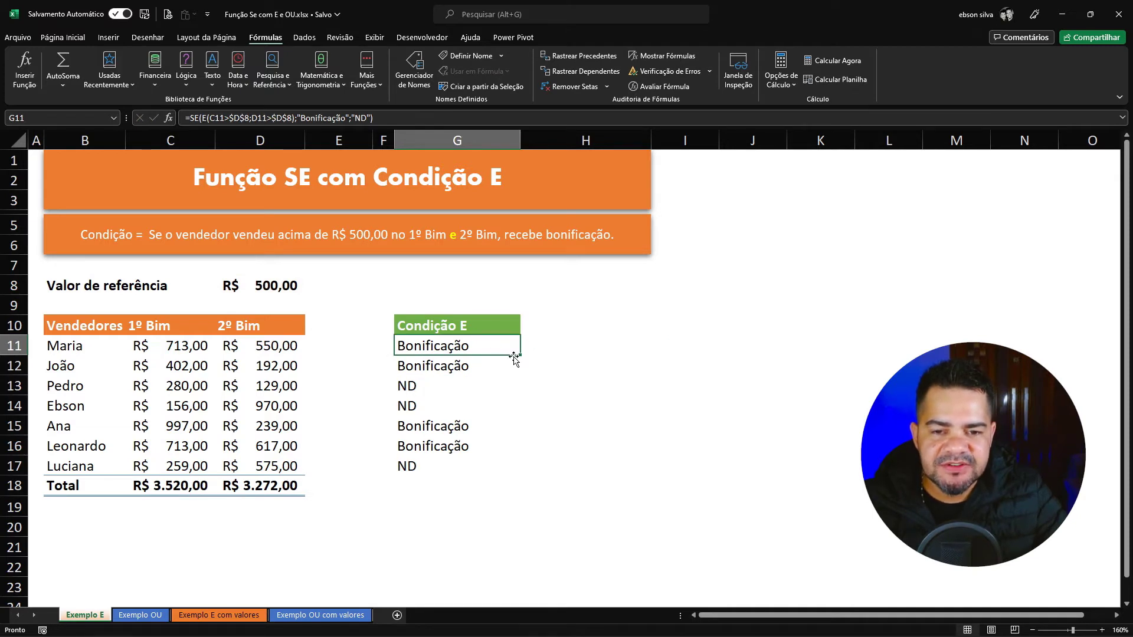
pyautogui.moveTo(519, 356); pyautogui.dragTo(523, 472)
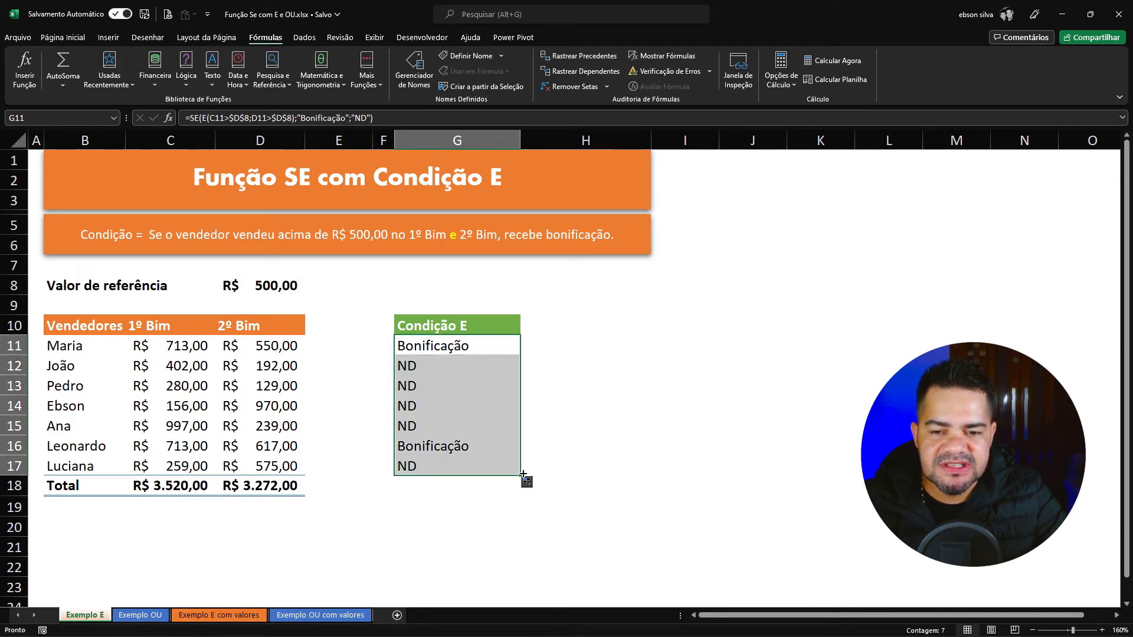
pyautogui.click(548, 426)
# Inspect the copied formulas in G12 and G13 for the fixed reference to the reference value
pyautogui.click(440, 370)
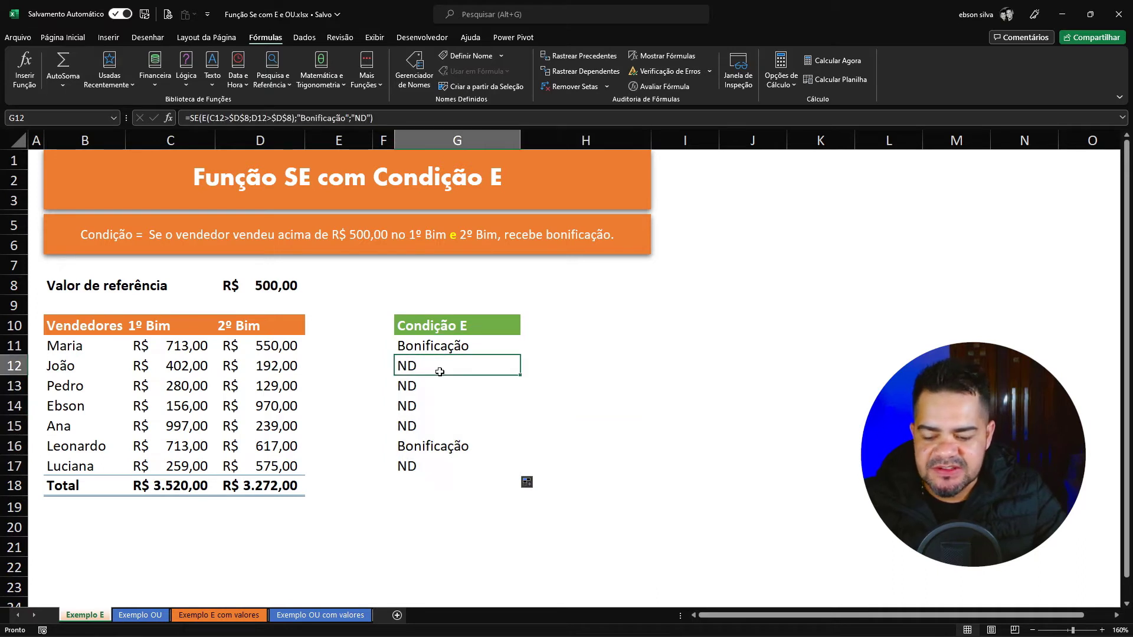
pyautogui.doubleClick(440, 371)
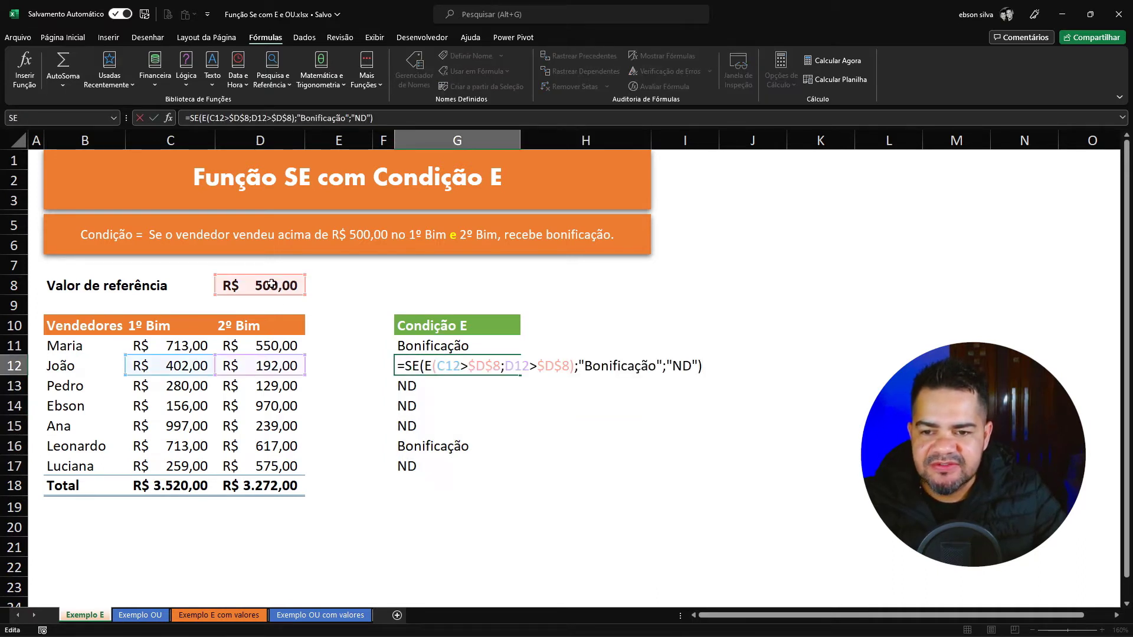
pyautogui.press('Escape')
pyautogui.click(429, 383)
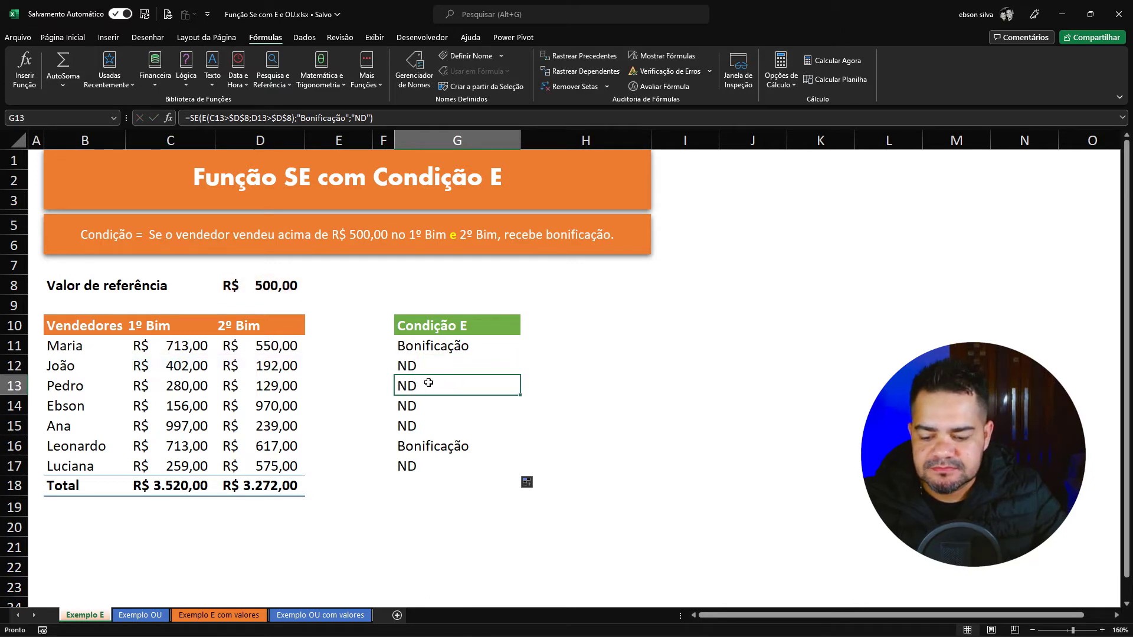
pyautogui.doubleClick(429, 383)
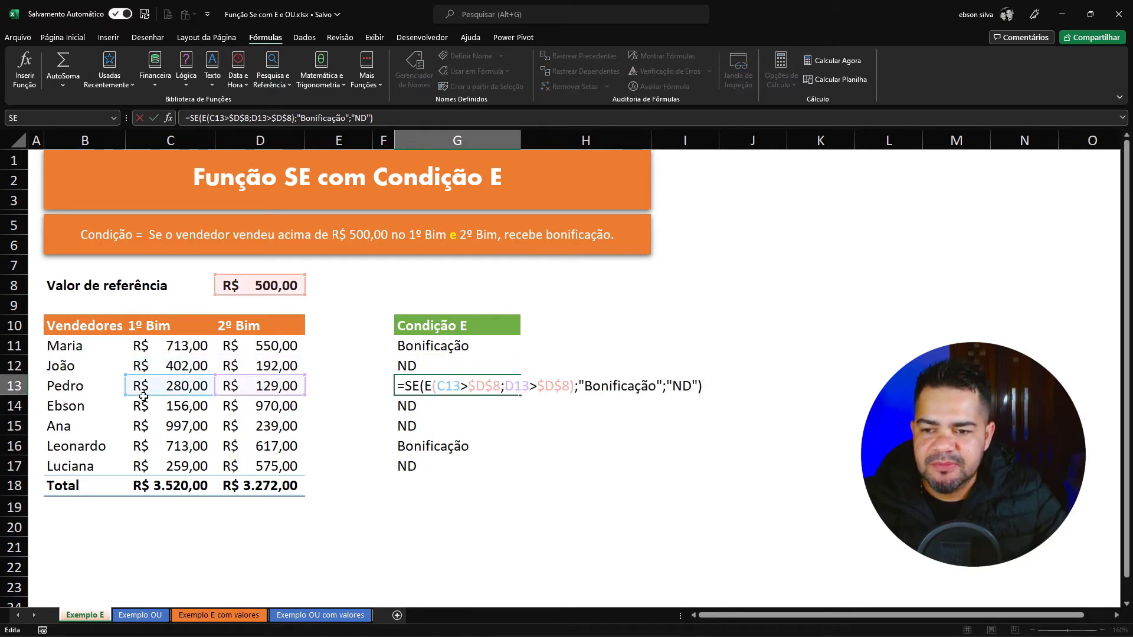
pyautogui.press('Escape')
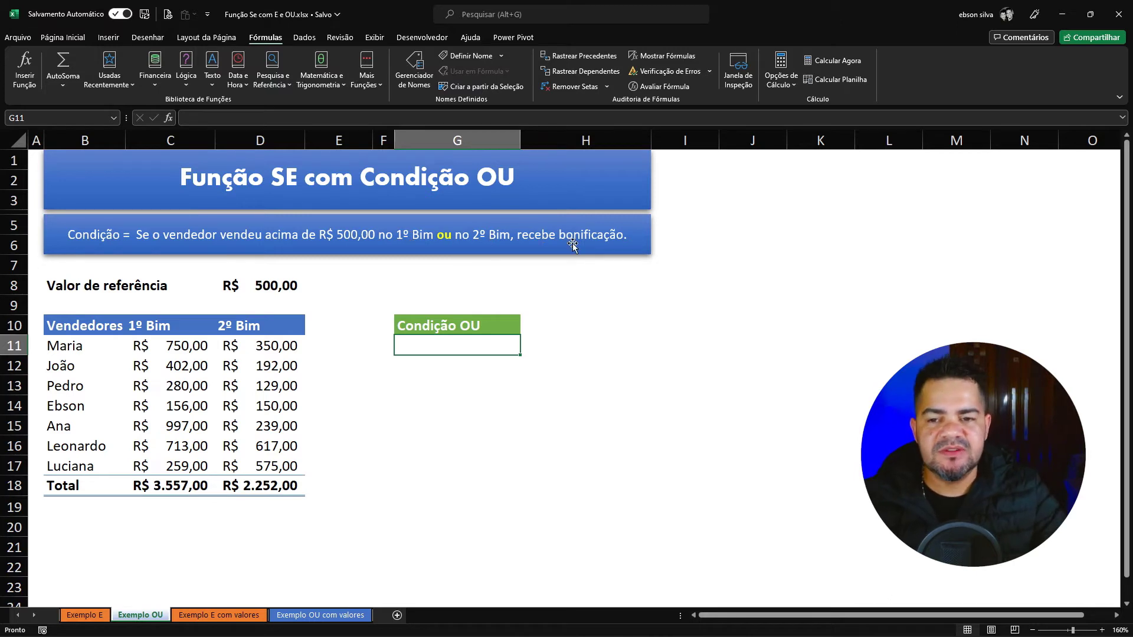
# On the Exemplo OU sheet, compare the first seller's sales in C11 and D11 with the reference value in D8
pyautogui.click(200, 345)
pyautogui.click(290, 354)
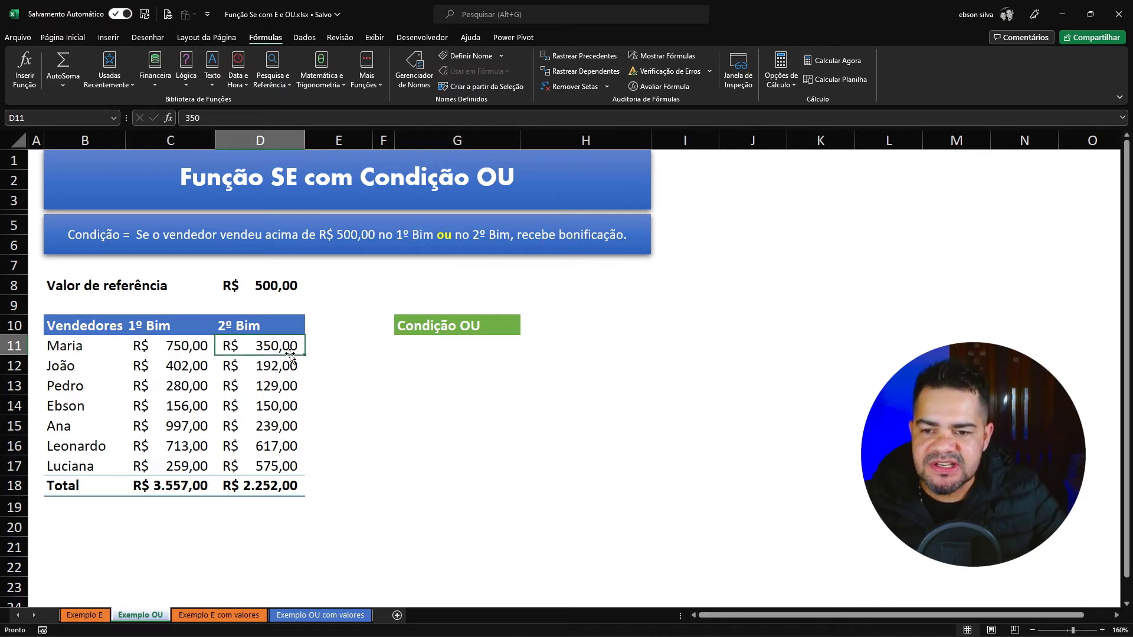
pyautogui.click(189, 344)
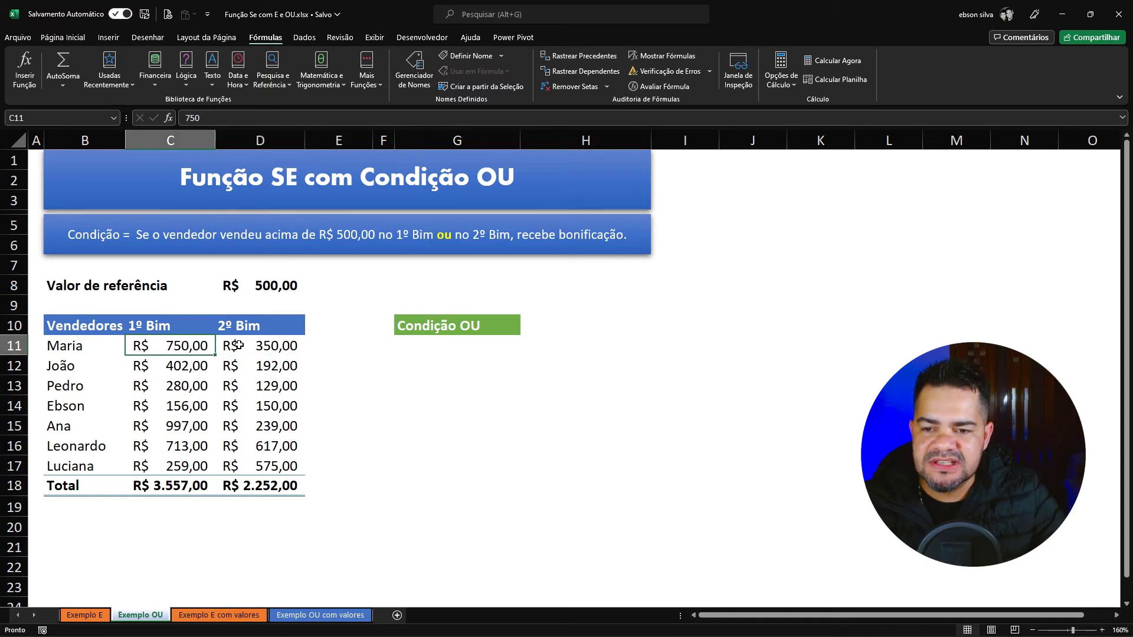
pyautogui.click(239, 345)
pyautogui.click(195, 345)
pyautogui.click(230, 346)
pyautogui.click(169, 345)
pyautogui.click(247, 346)
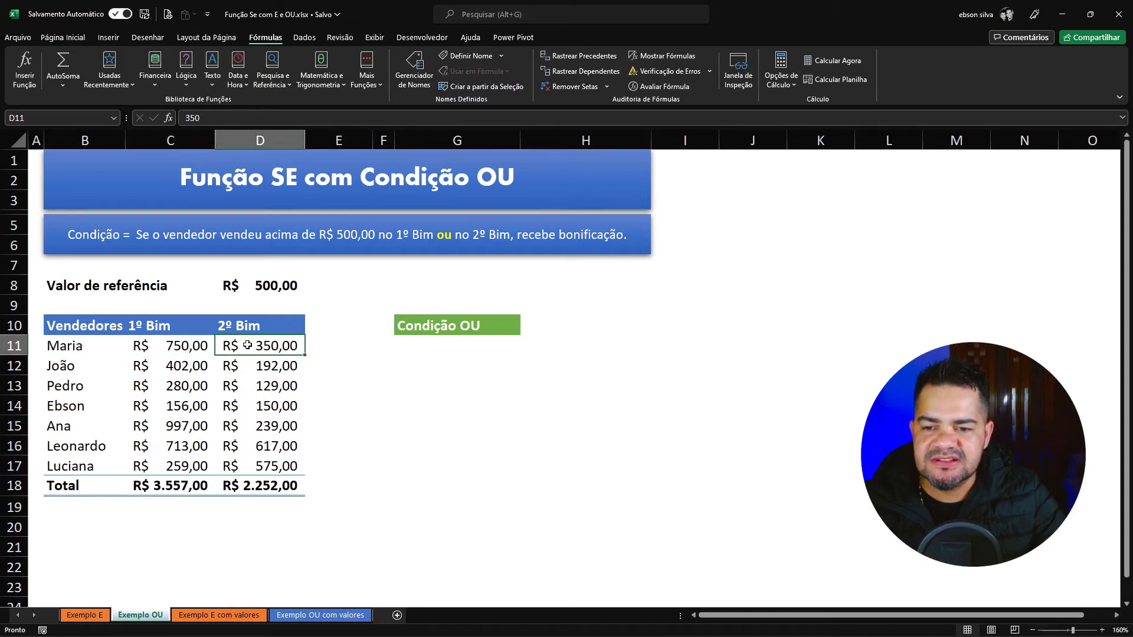
pyautogui.click(195, 345)
pyautogui.click(240, 345)
pyautogui.click(188, 345)
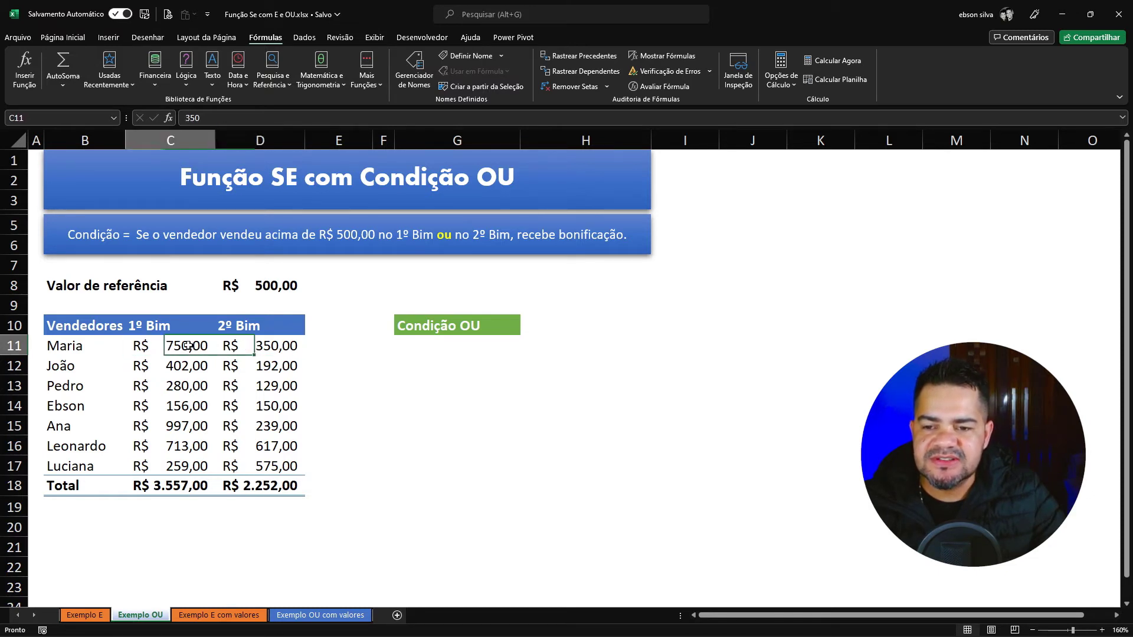
pyautogui.click(262, 345)
pyautogui.click(505, 345)
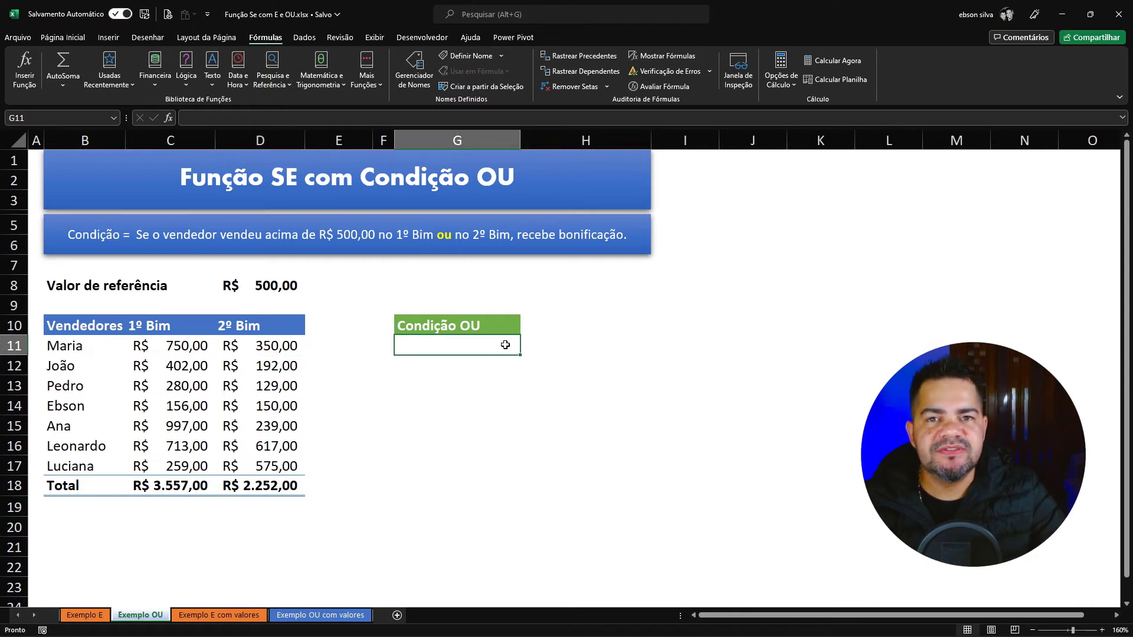
pyautogui.click(269, 345)
pyautogui.click(267, 286)
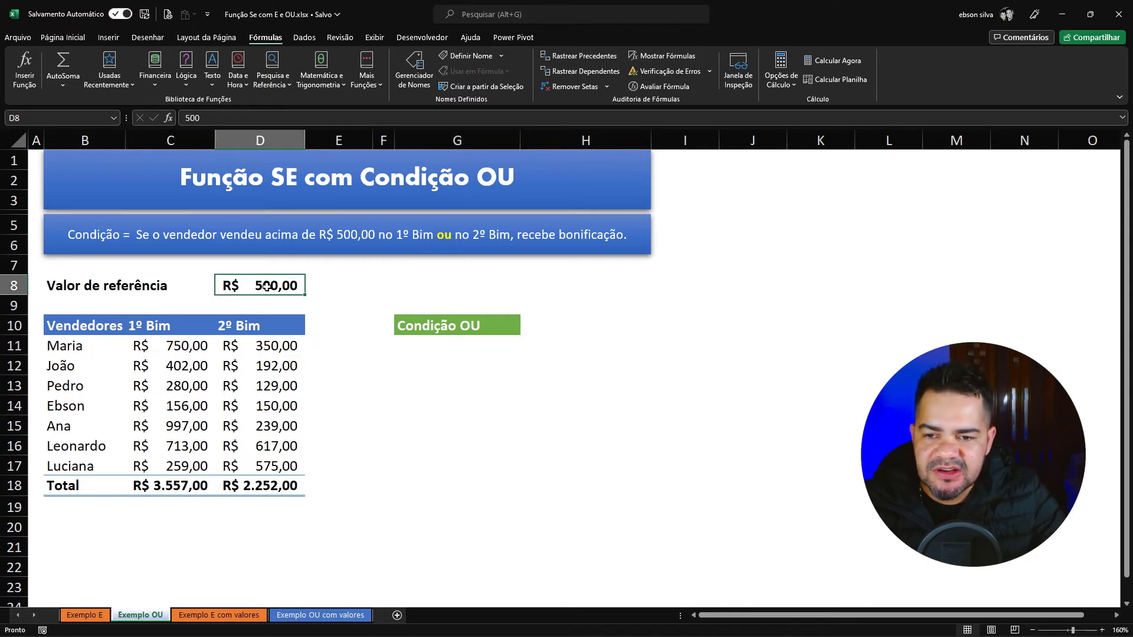
# Start an SE formula with a nested OU function in G11, using C11>D8 as the first condition
pyautogui.click(439, 344)
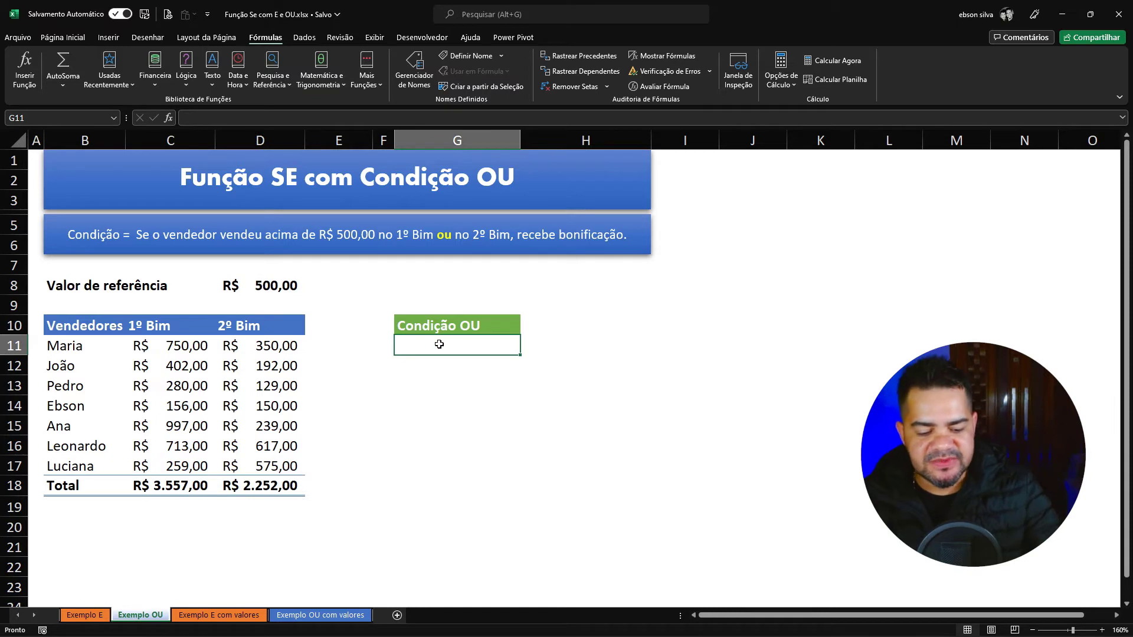
pyautogui.write('=se')
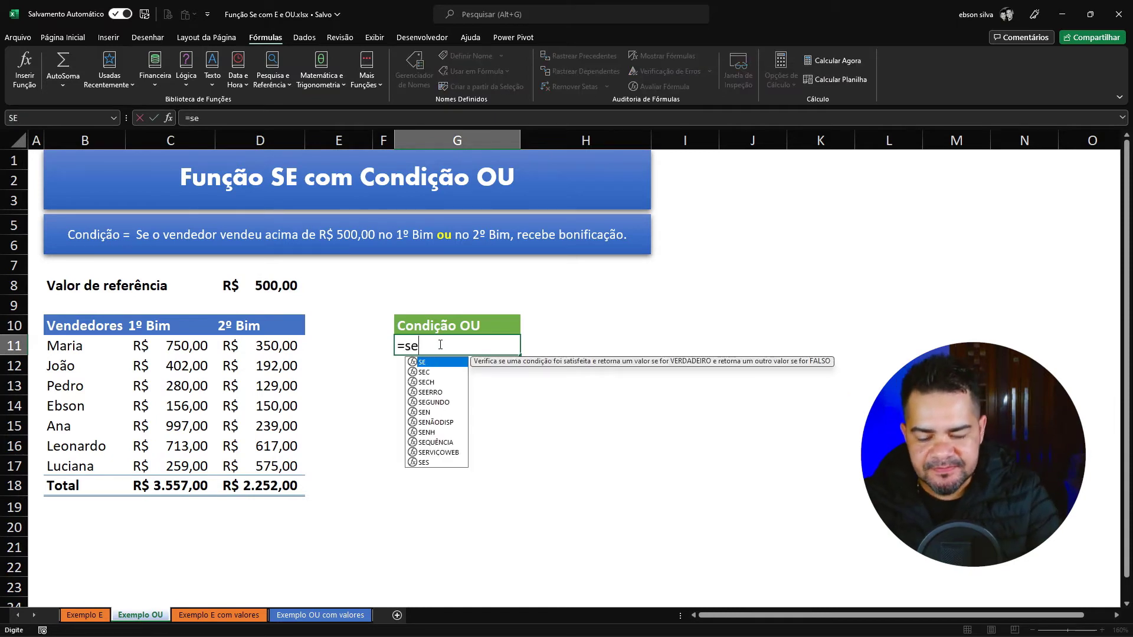
pyautogui.write('(ou')
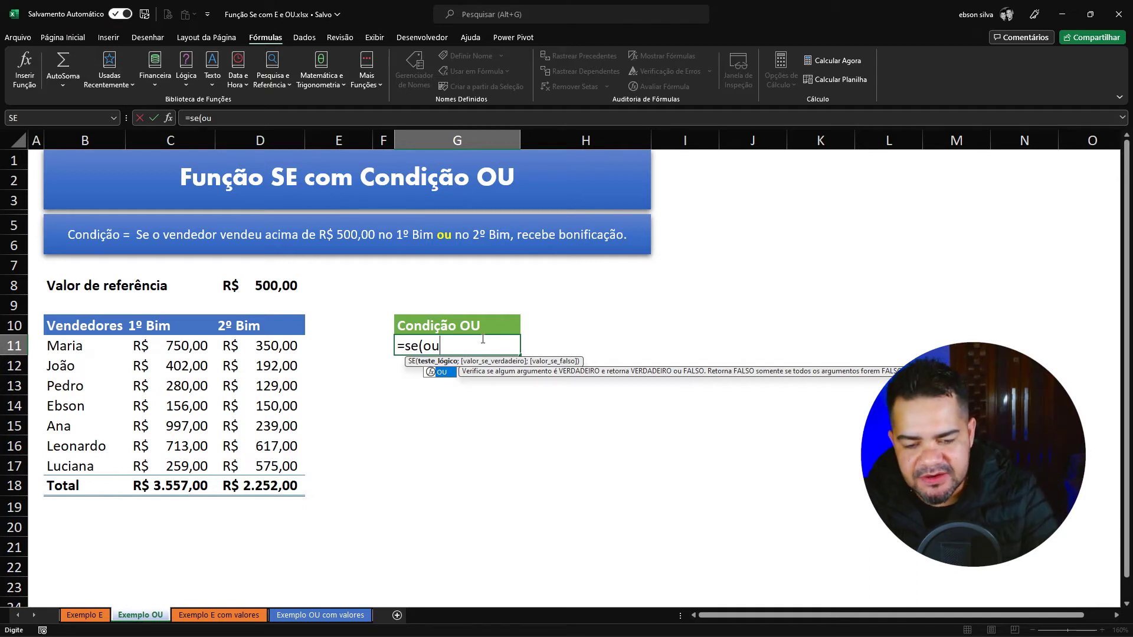
pyautogui.write('(')
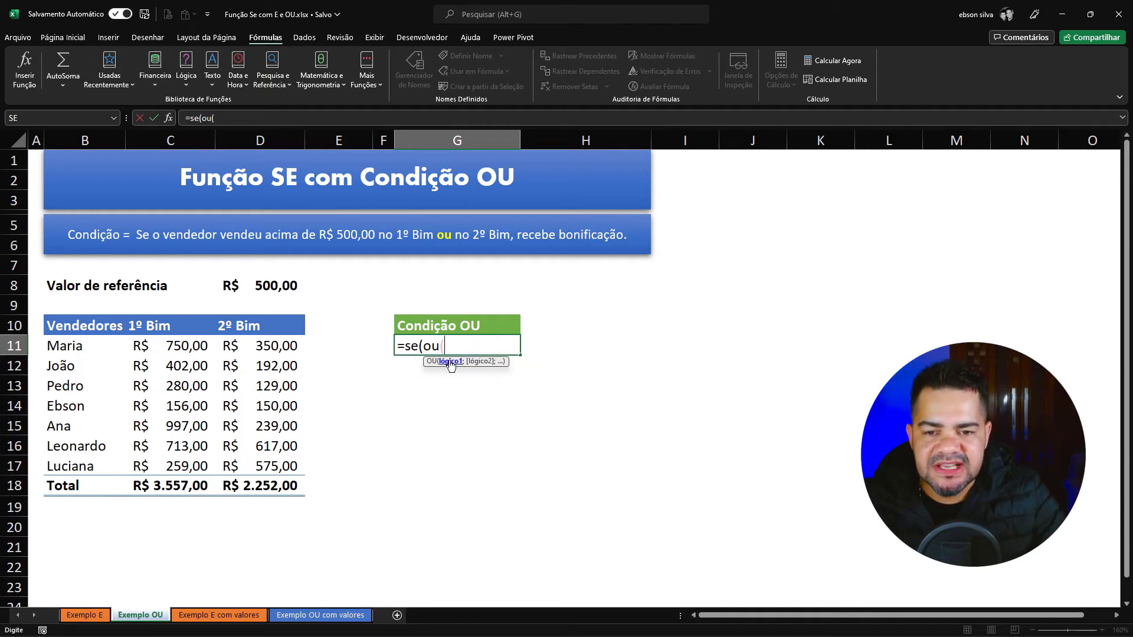
pyautogui.click(195, 348)
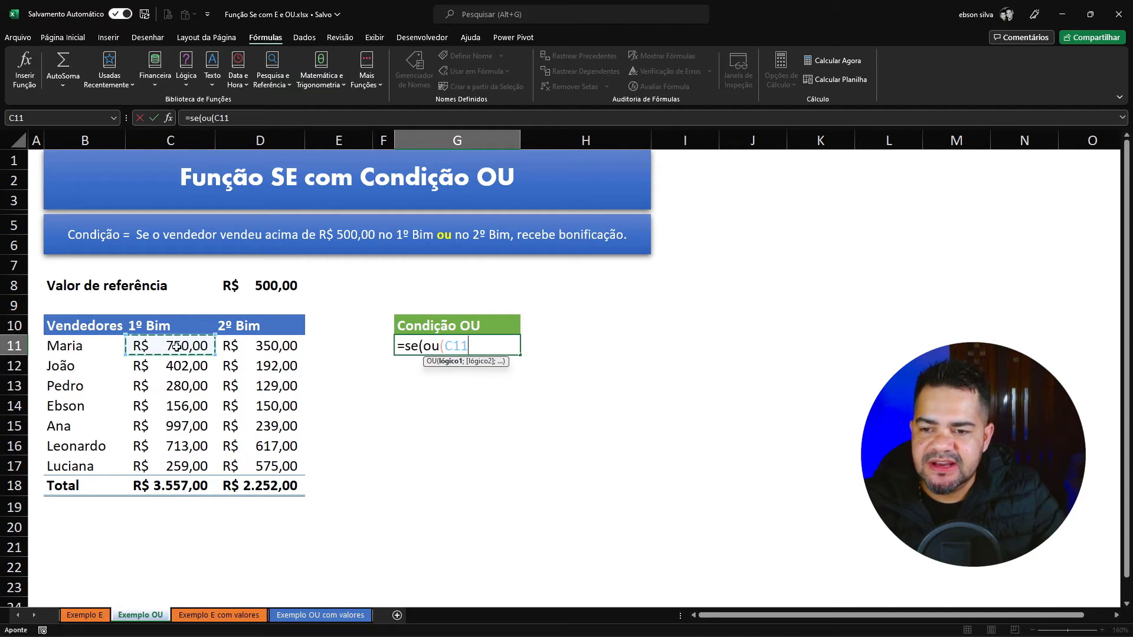
pyautogui.write('>')
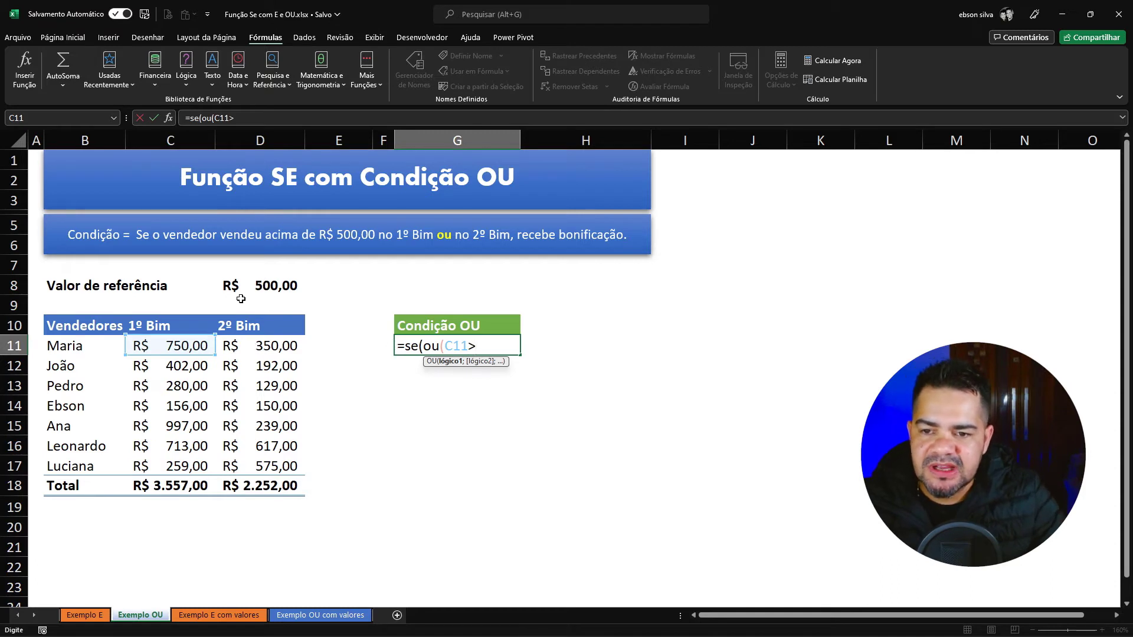
pyautogui.click(267, 286)
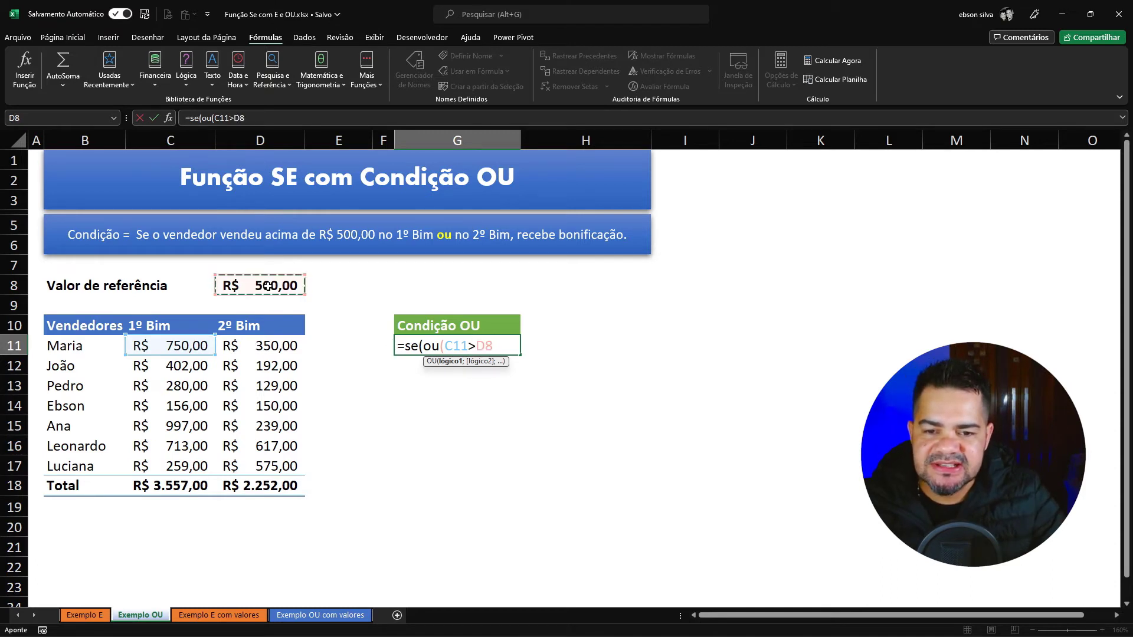
pyautogui.write(';')
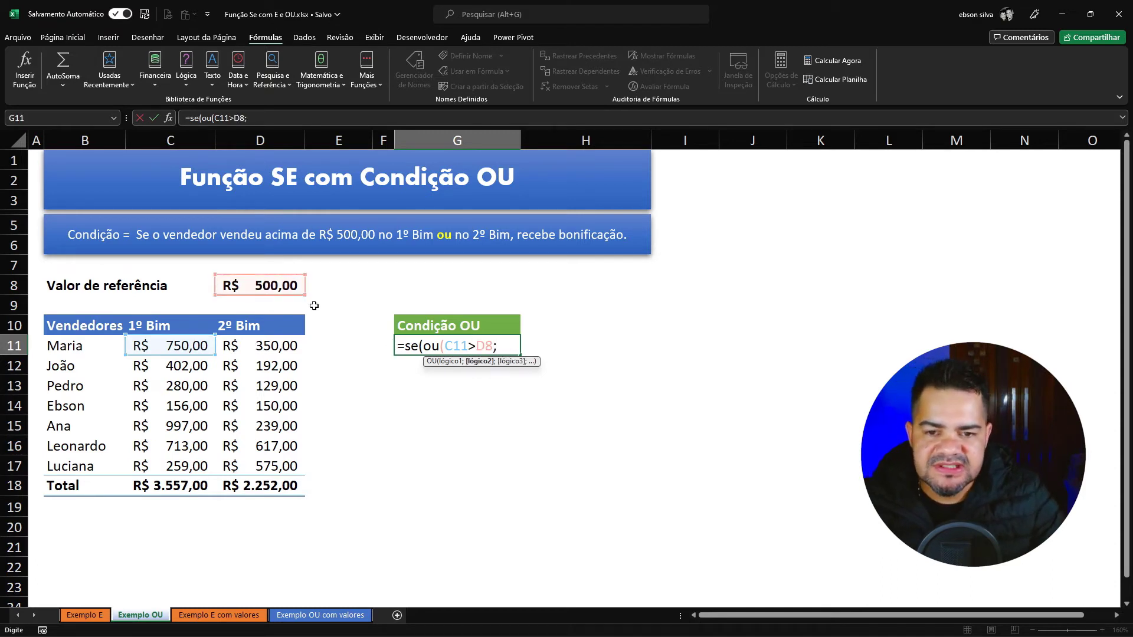
# Add D11>D8 as the second condition of the OU function in G11 and close that function
pyautogui.click(262, 348)
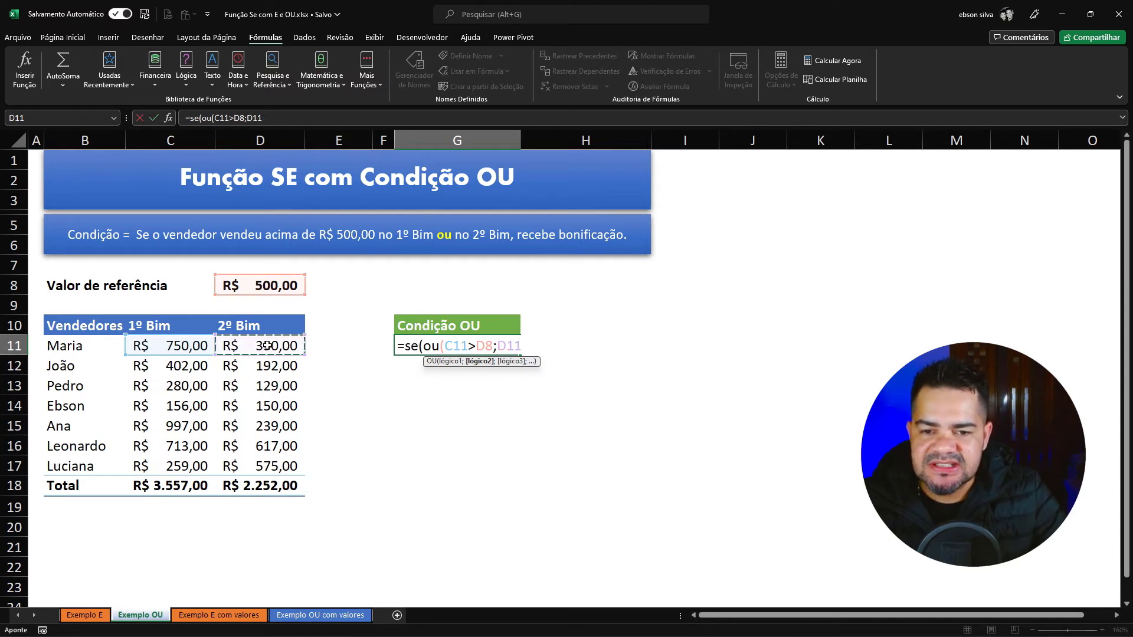
pyautogui.write('>')
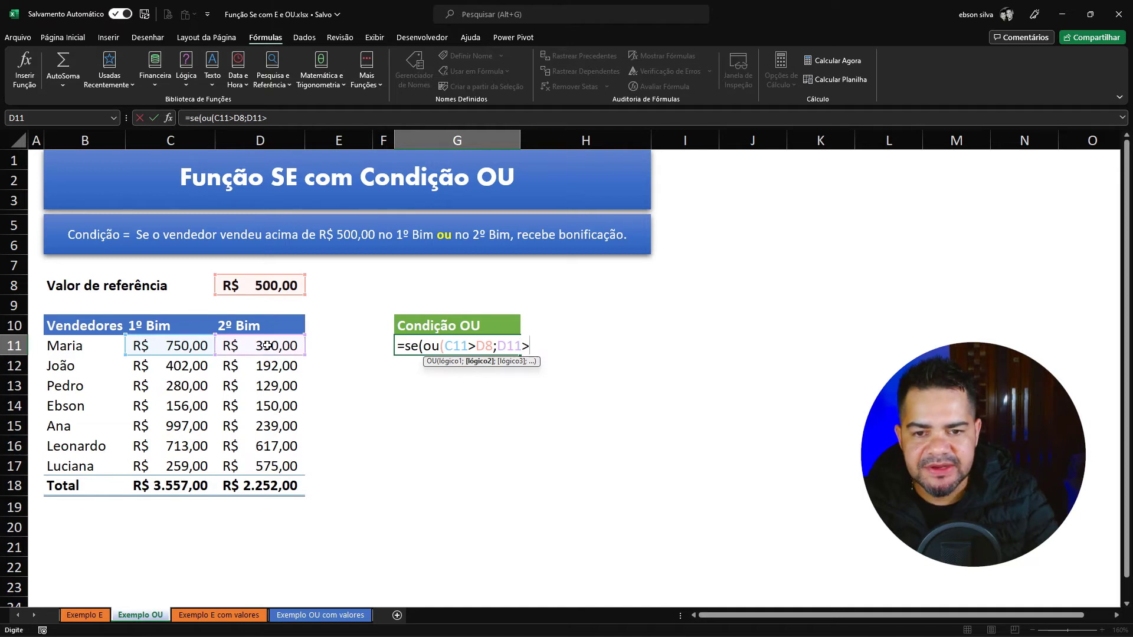
pyautogui.click(293, 286)
pyautogui.write(')')
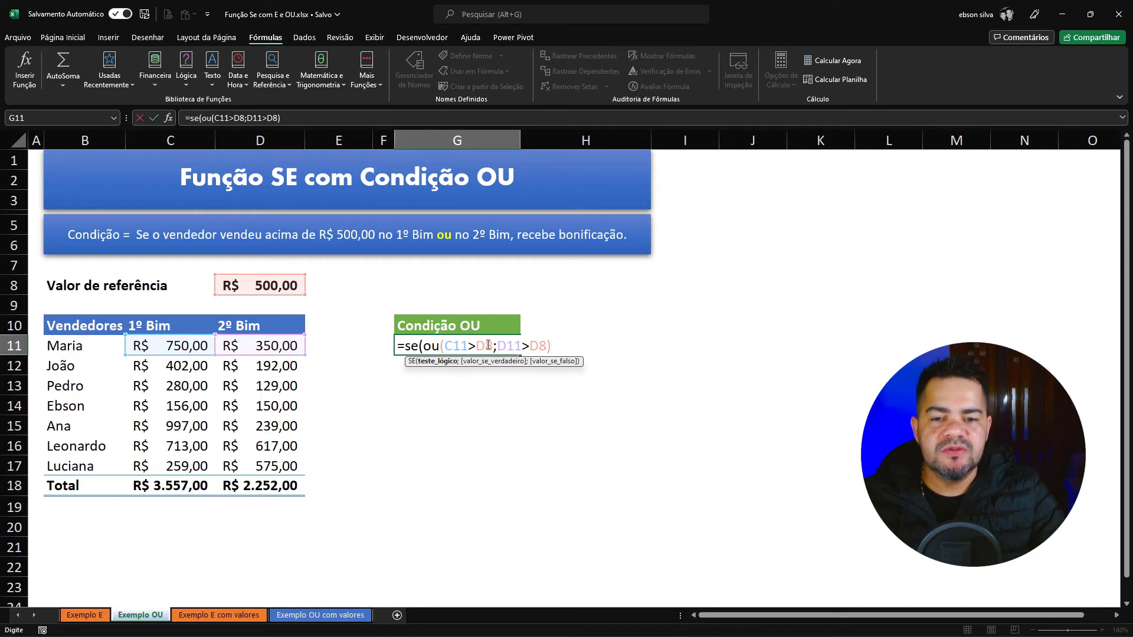
# Complete the SE formula in G11 with "Bonificação" as the true result and "ND" as the false result
pyautogui.write(';')
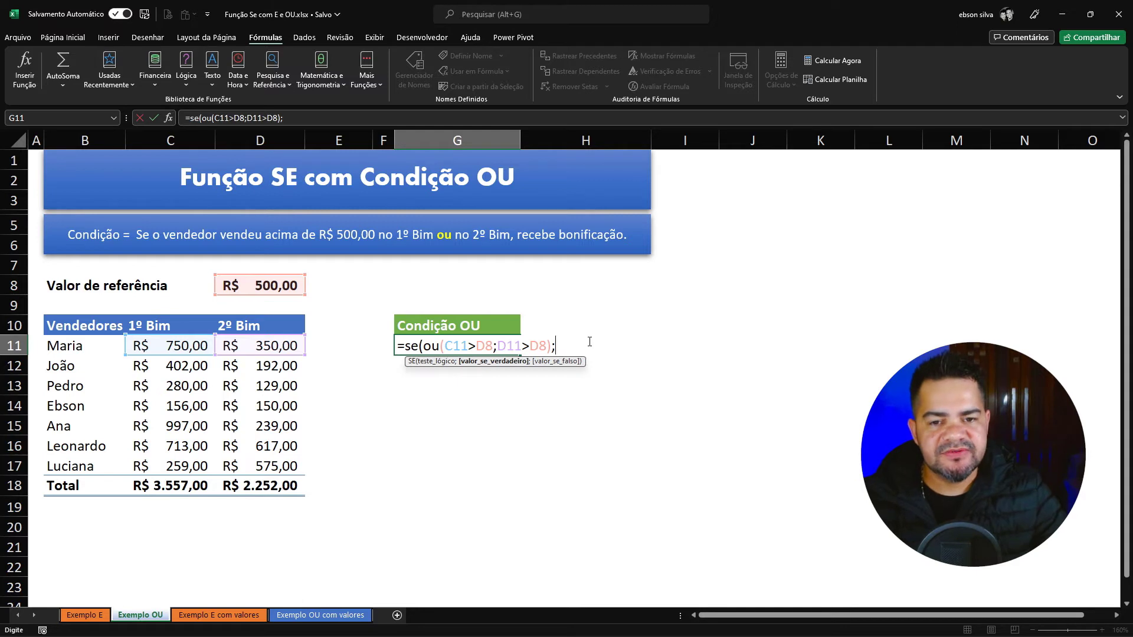
pyautogui.write('"')
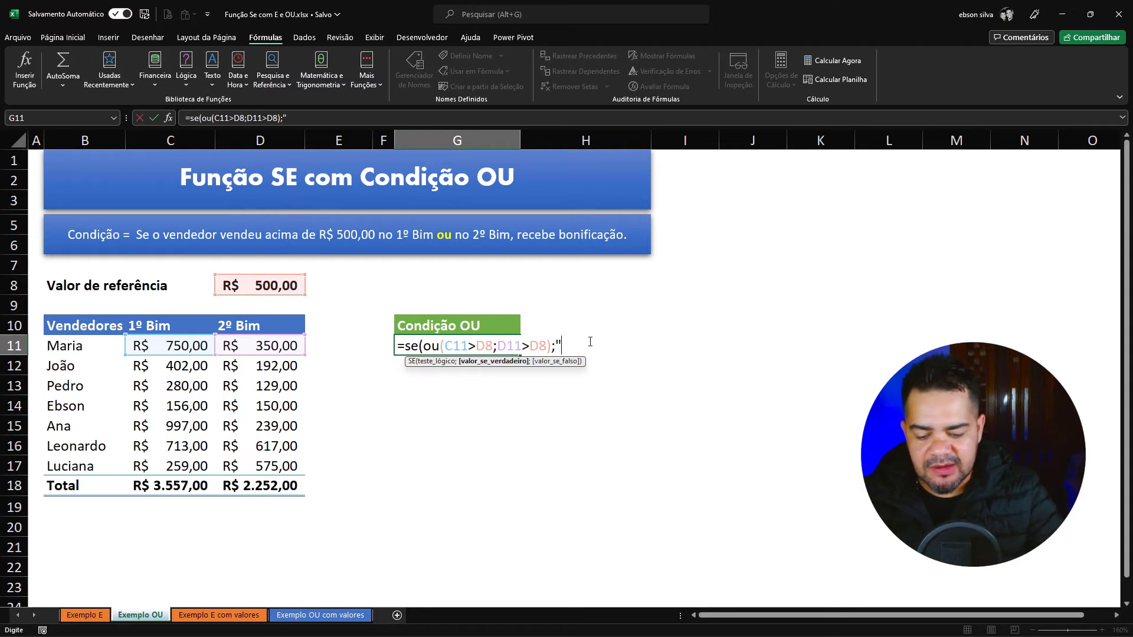
pyautogui.write('Boni')
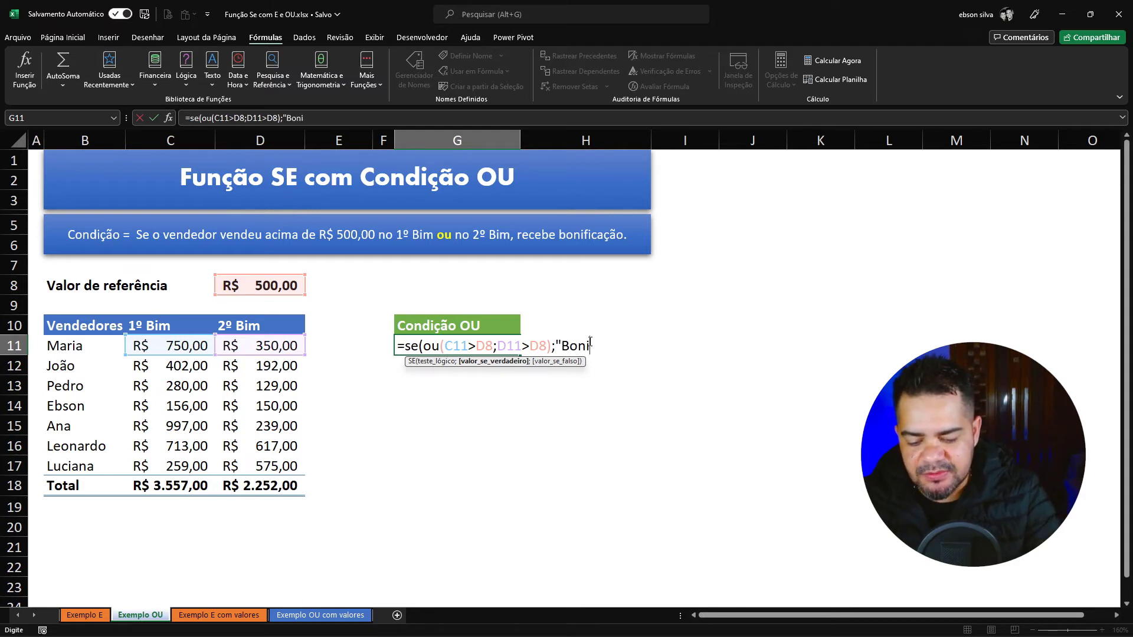
pyautogui.write('ficação')
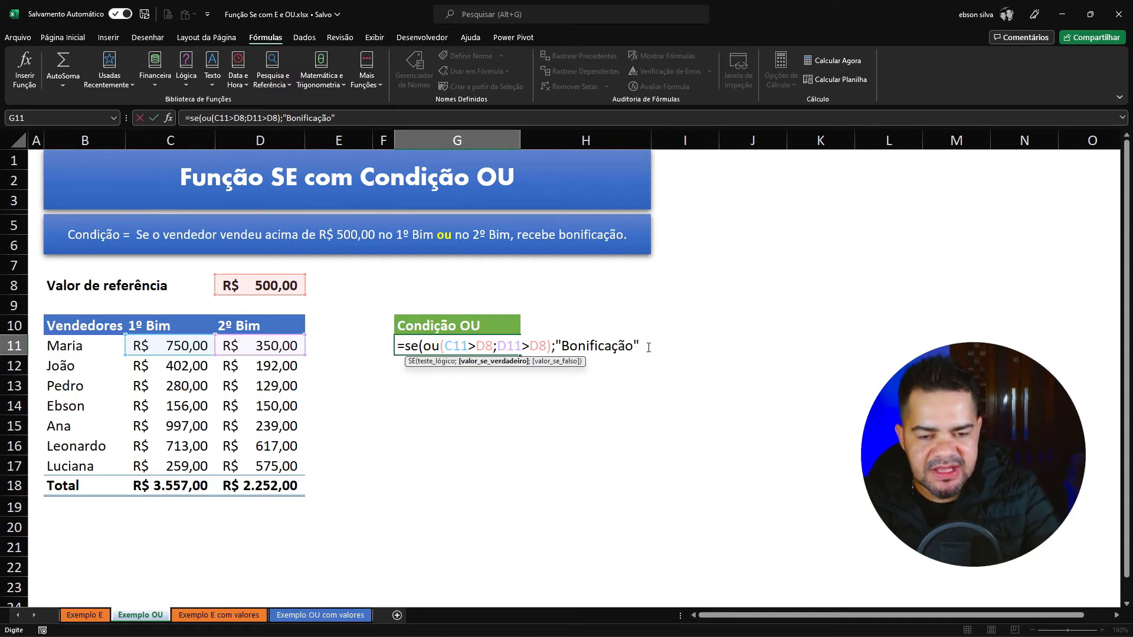
pyautogui.write(';')
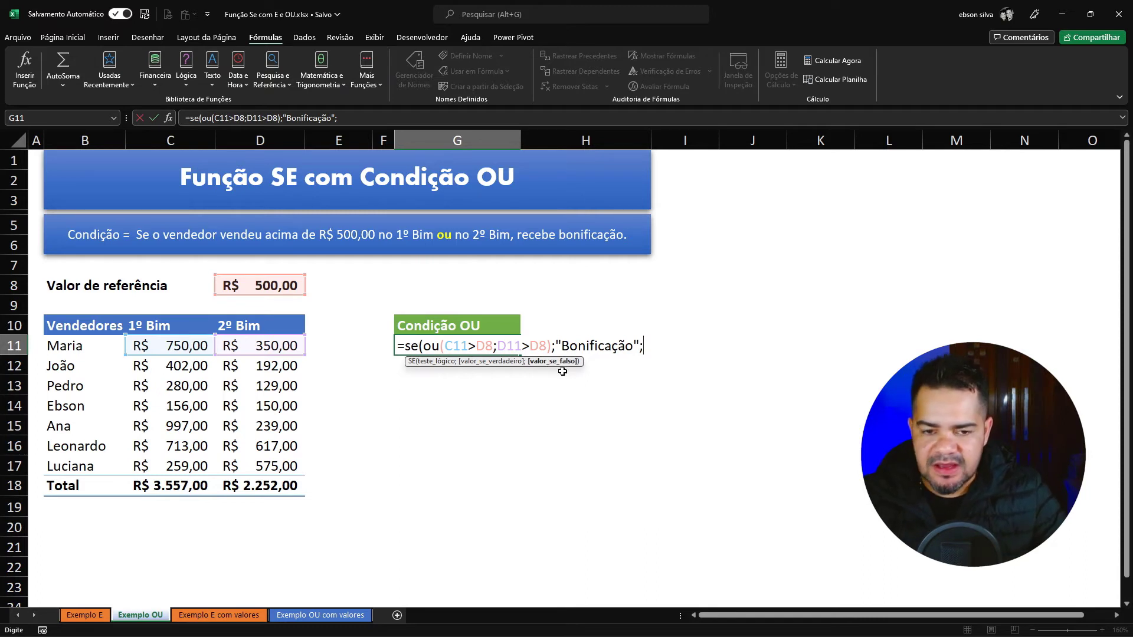
pyautogui.write('"ND')
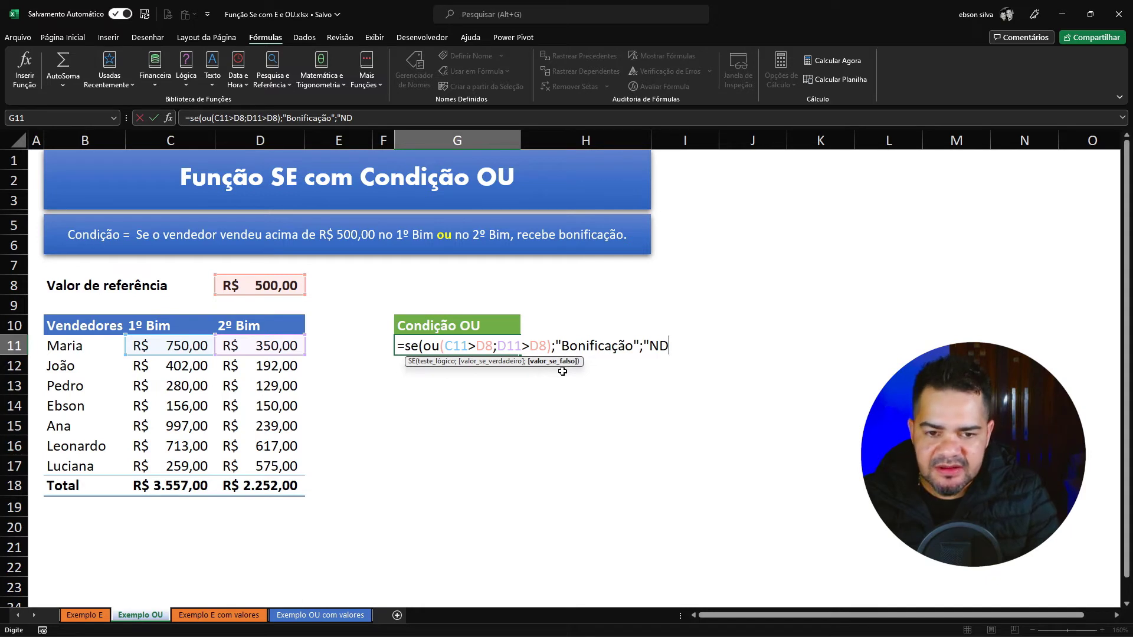
pyautogui.write(')')
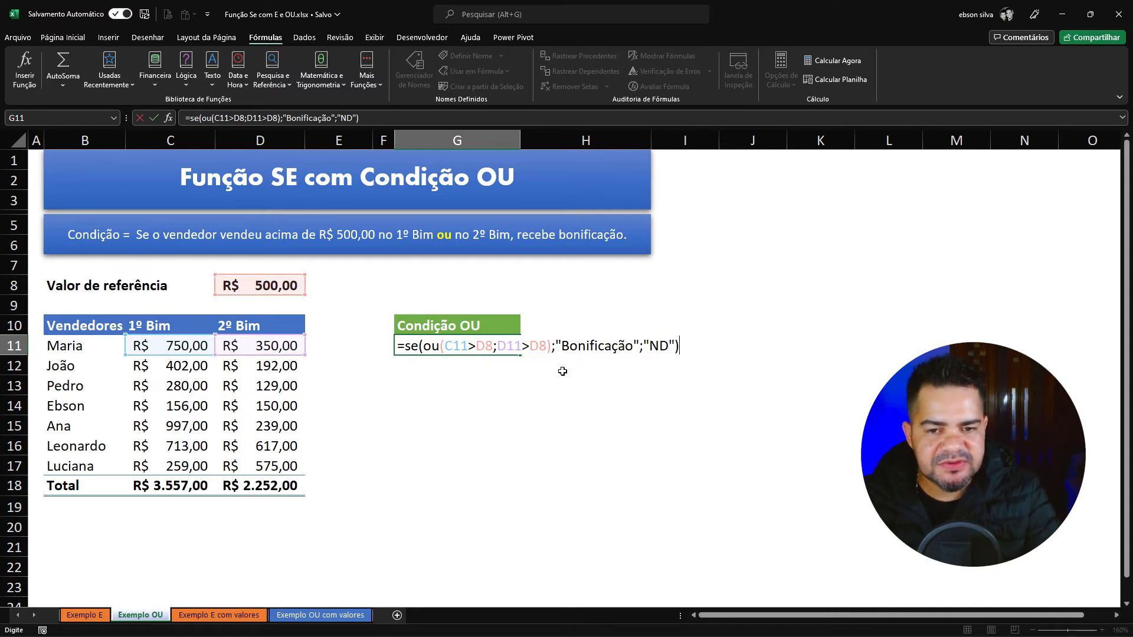
pyautogui.press('Return')
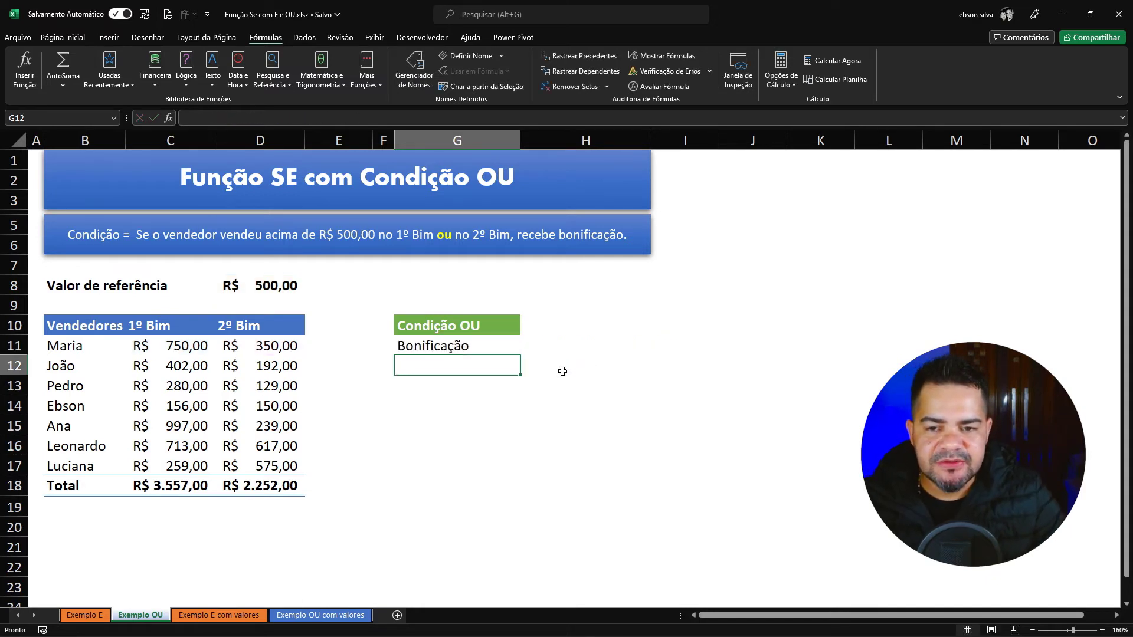
# Test the OU formula by setting the first seller's 1º Bim sales in C11 to 200
pyautogui.click(466, 348)
pyautogui.click(188, 343)
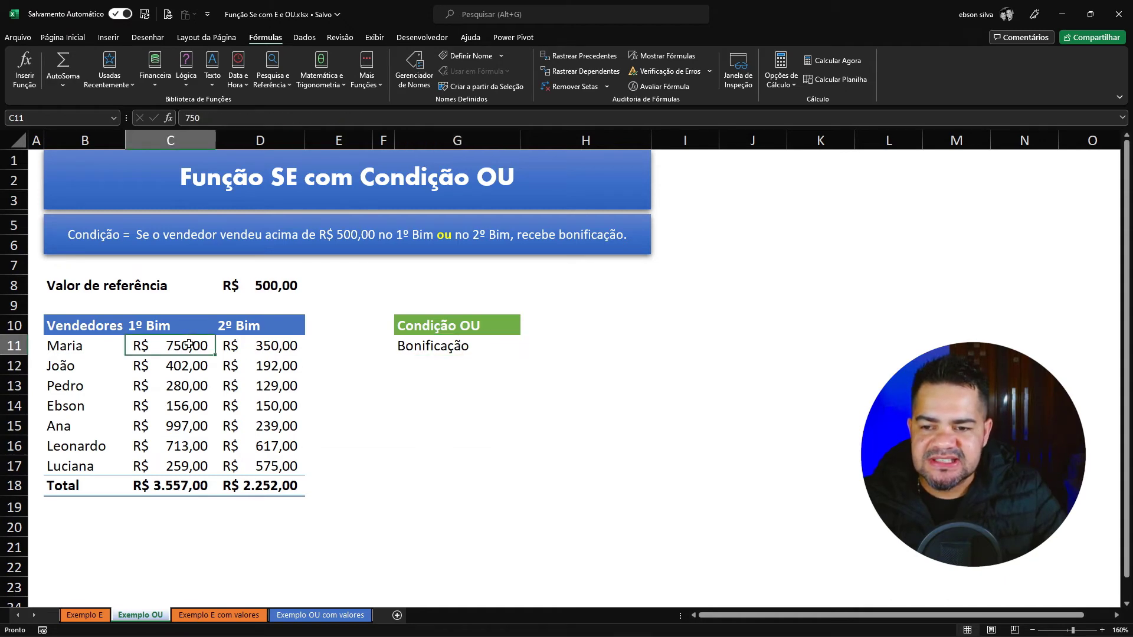
pyautogui.click(436, 342)
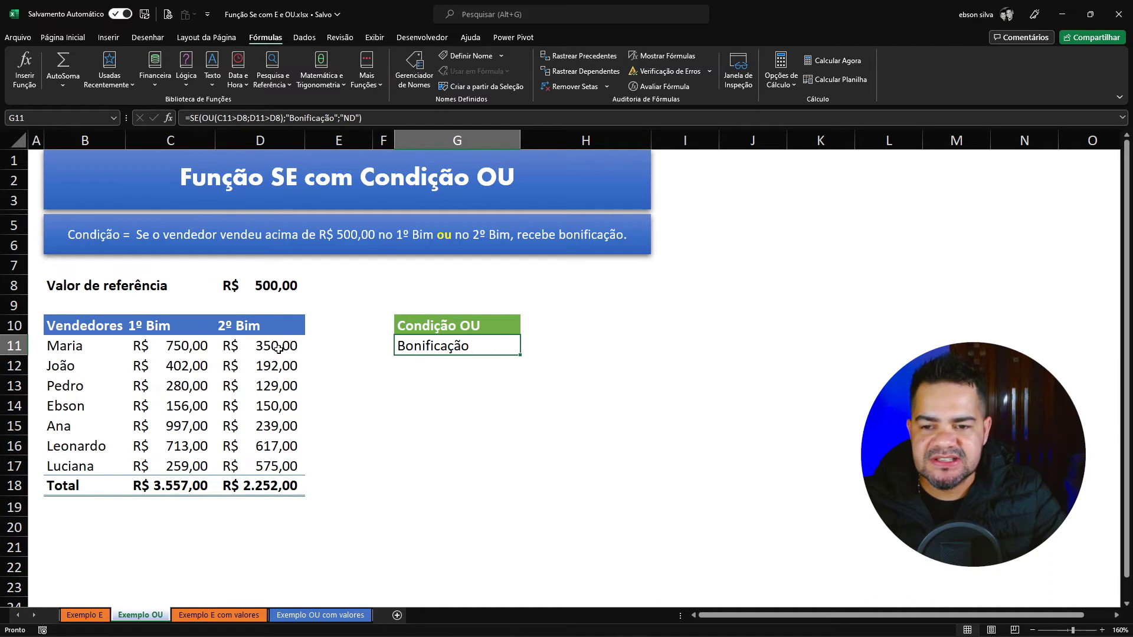
pyautogui.click(211, 348)
pyautogui.write('=se(ou(C11>')
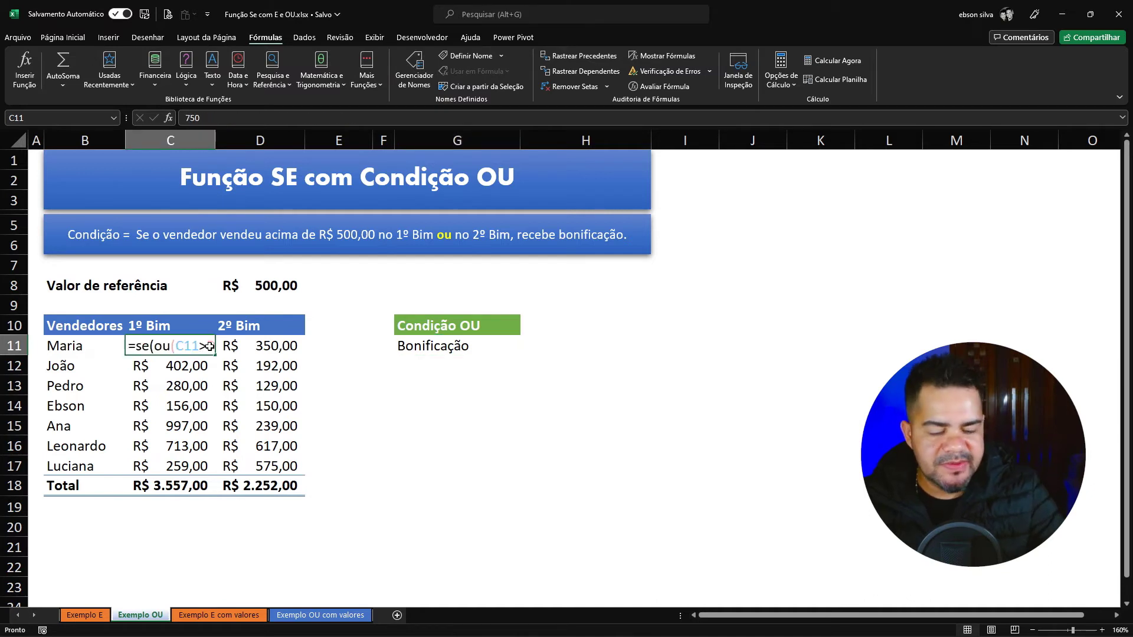
pyautogui.write('200,')
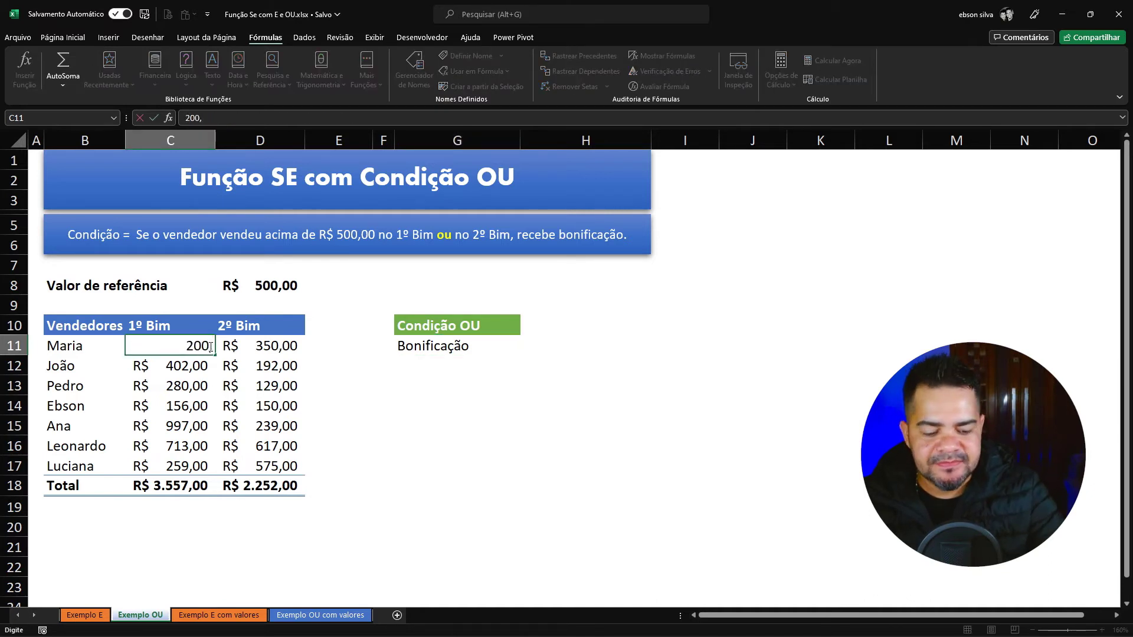
pyautogui.press('BackSpace')
pyautogui.press('Return')
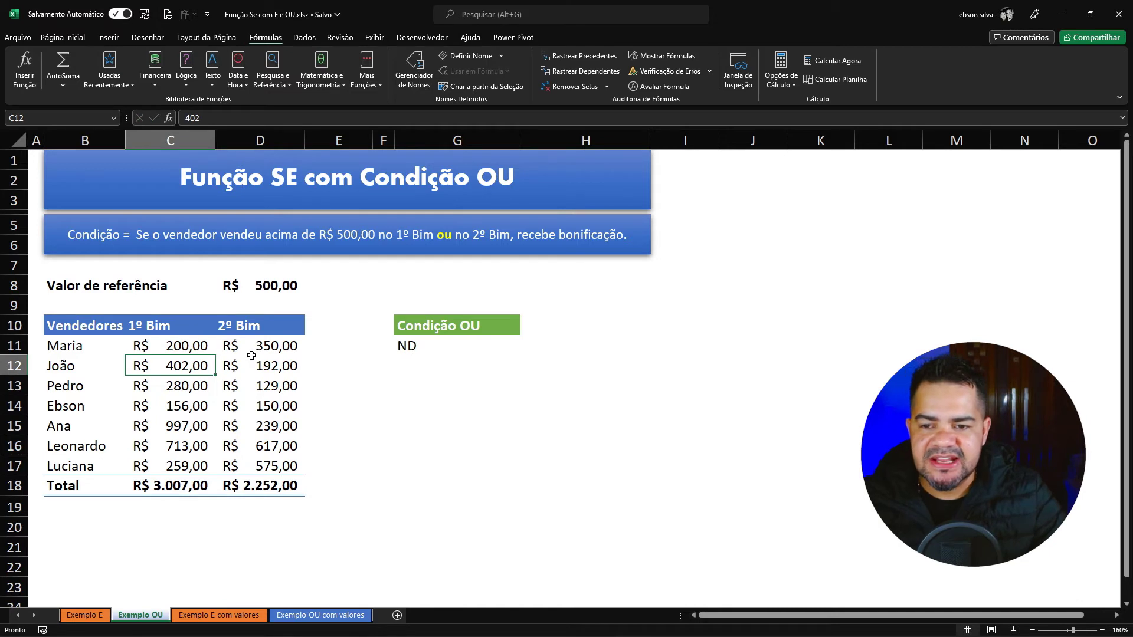
# Compare C11 and D11 with the reference value in D8, and test the formula with C11 set to 500
pyautogui.click(190, 348)
pyautogui.click(231, 343)
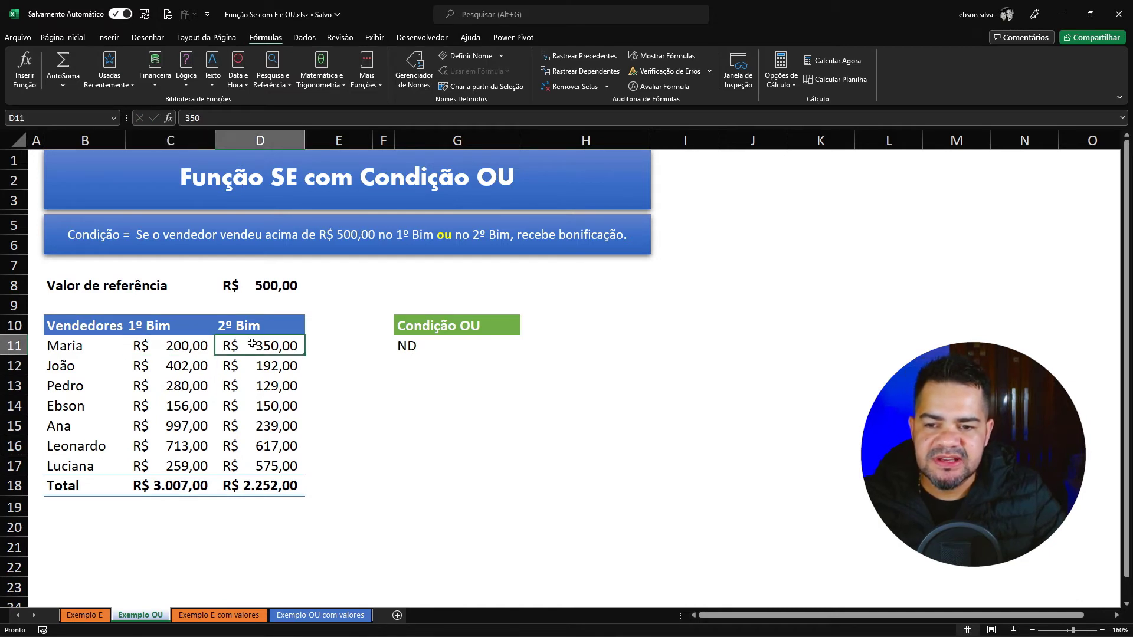
pyautogui.click(195, 346)
pyautogui.click(287, 286)
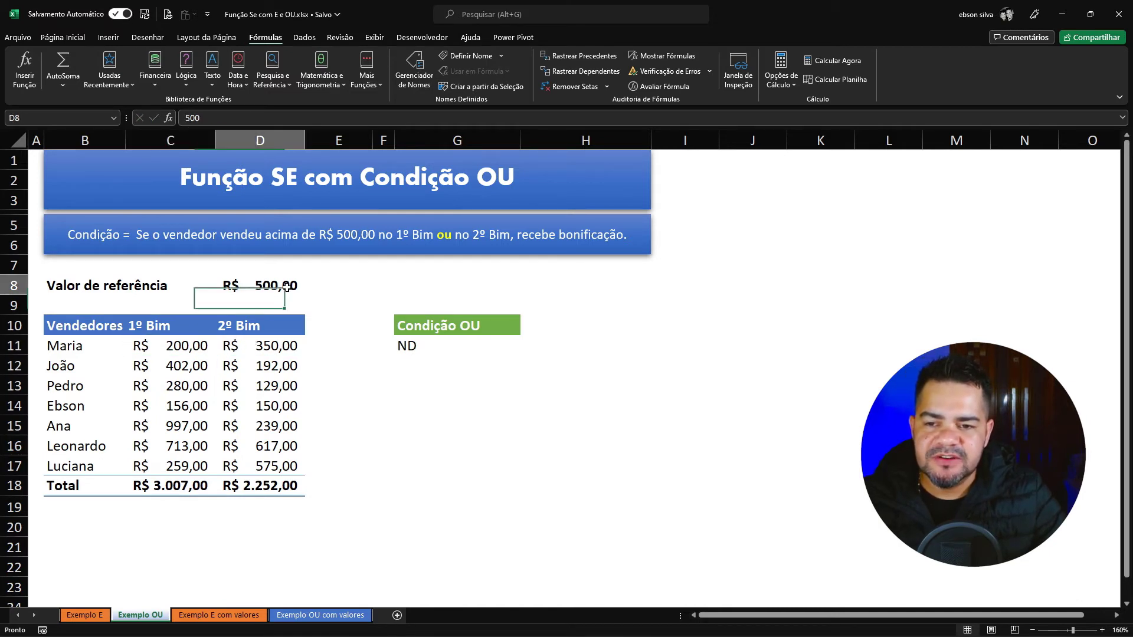
pyautogui.click(197, 342)
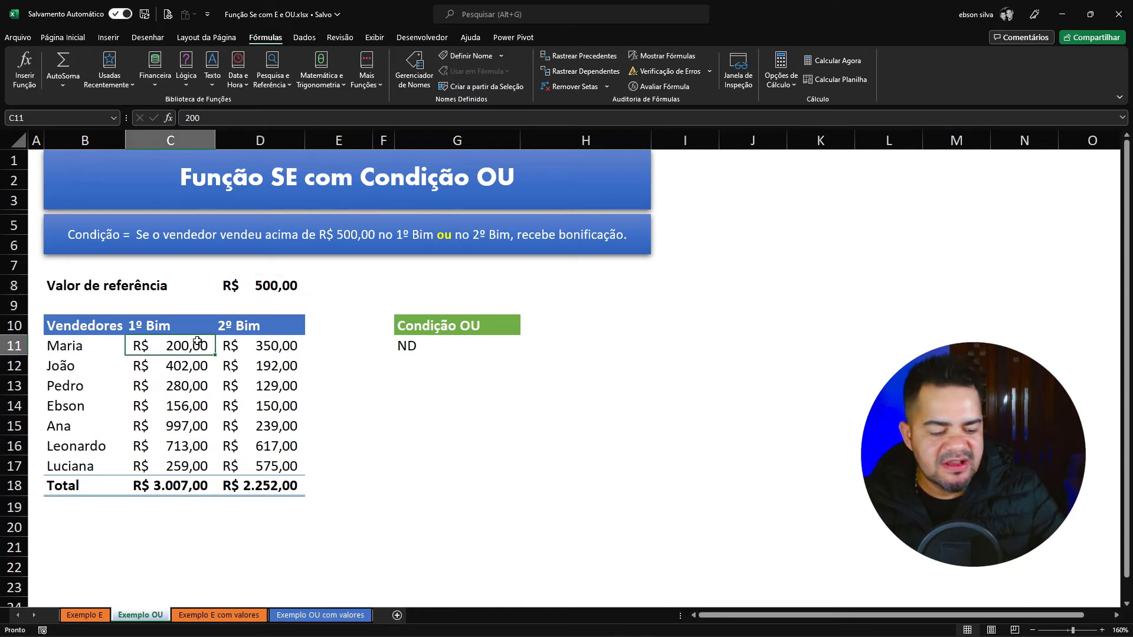
pyautogui.write('500')
pyautogui.press('Return')
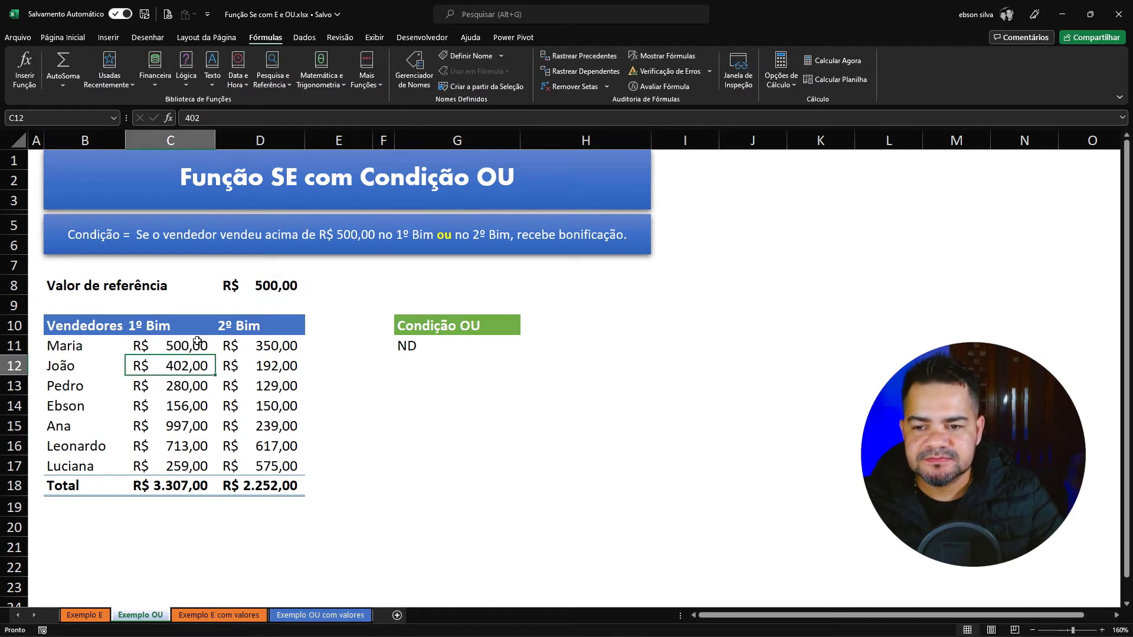
pyautogui.click(407, 347)
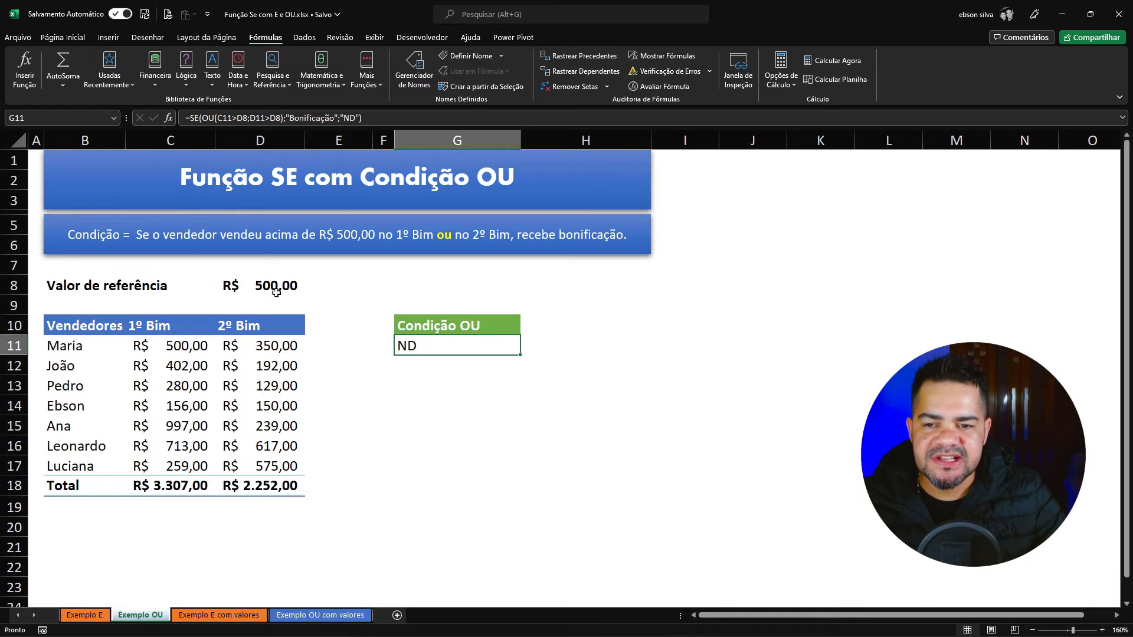
# Set the first seller's 1º Bim sales in C11 to 501 and check the formula result in G11
pyautogui.click(205, 347)
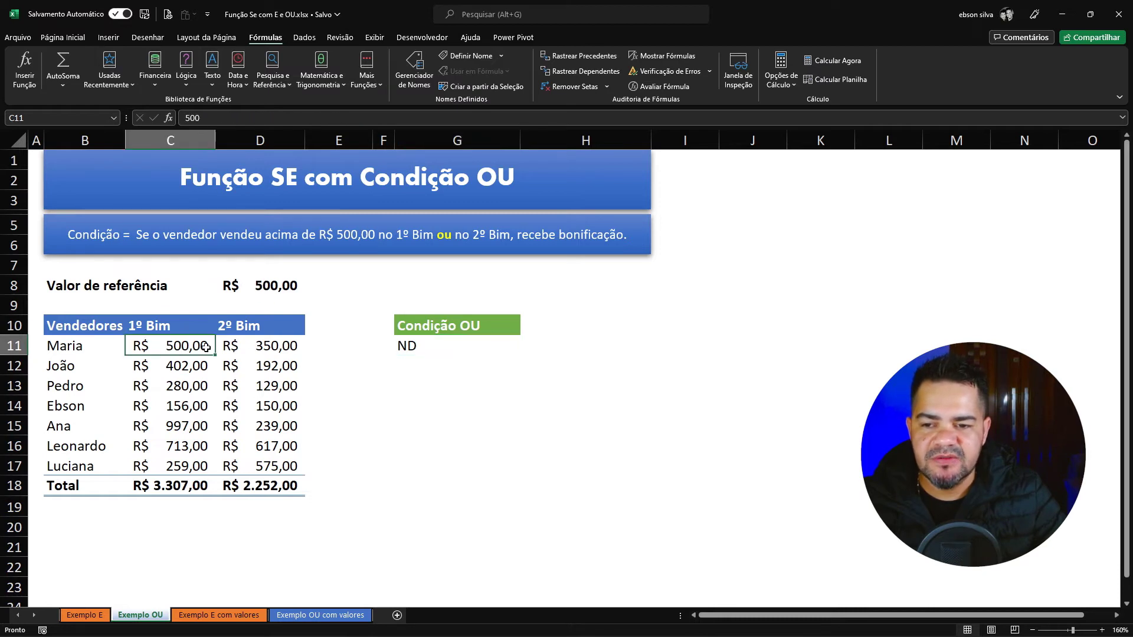
pyautogui.write('50')
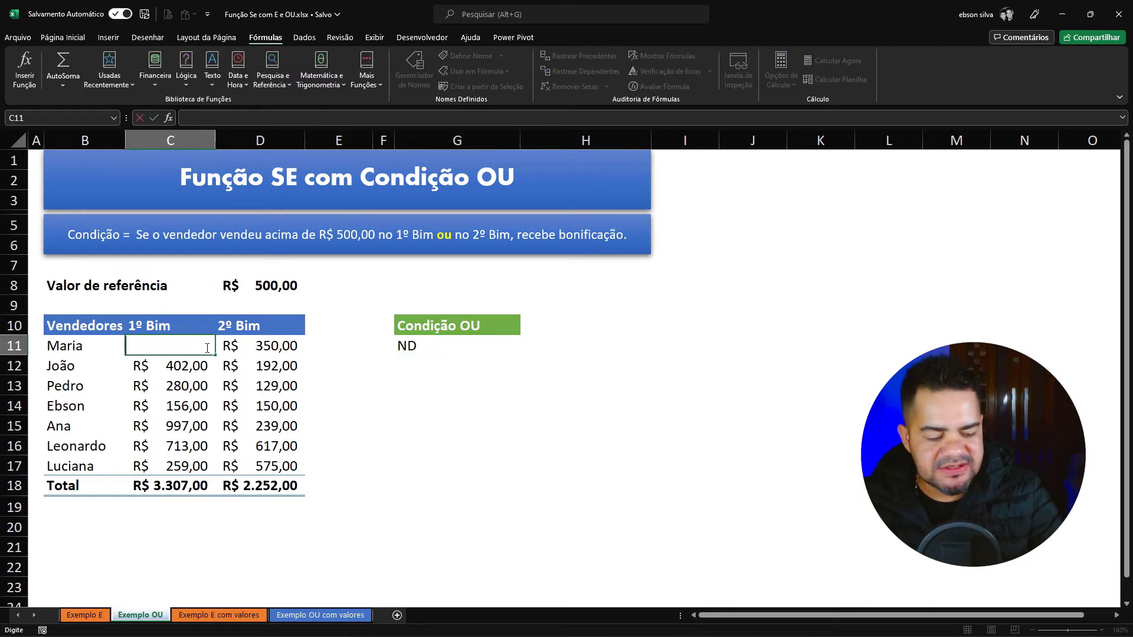
pyautogui.write('1')
pyautogui.press('Return')
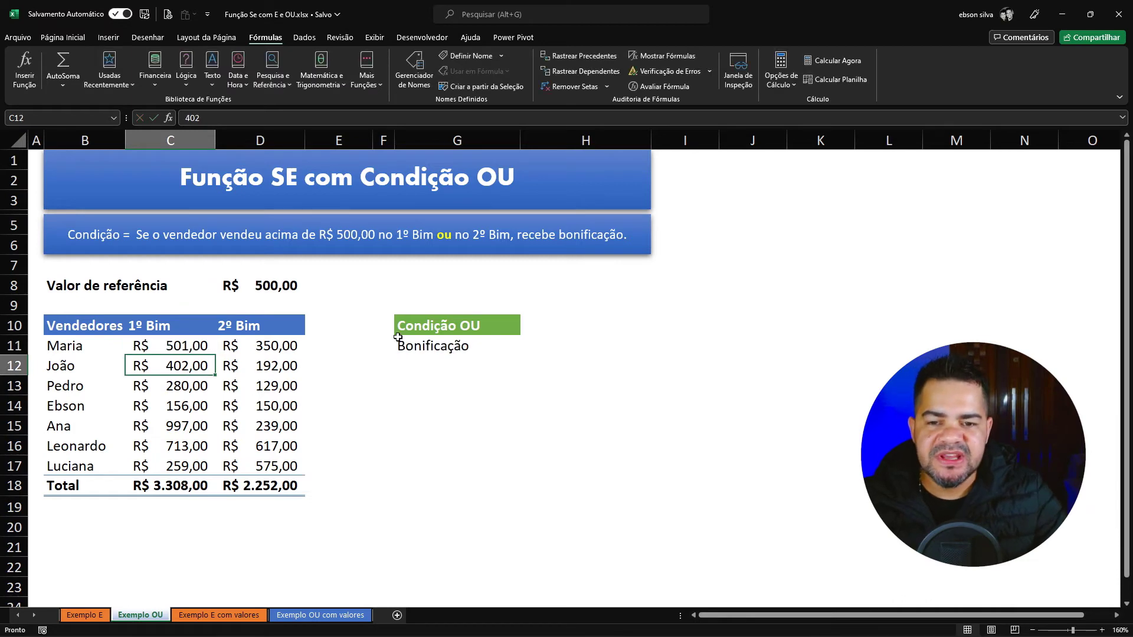
pyautogui.click(419, 346)
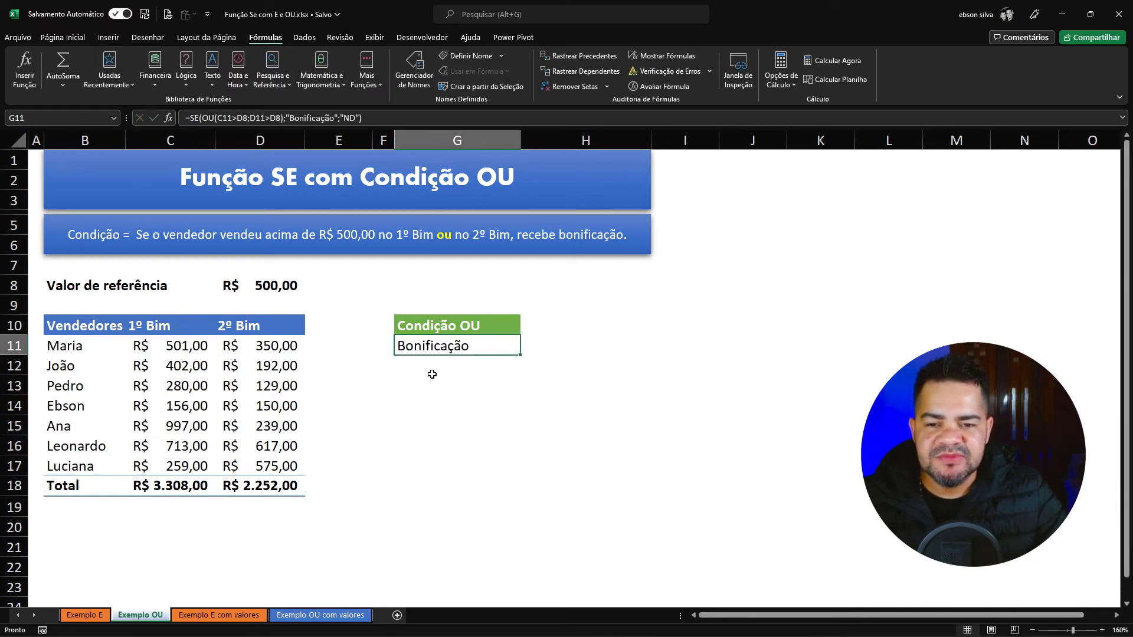
# Make both D8 references in the G11 formula absolute as $D$8 and copy the formula down through G17
pyautogui.doubleClick(469, 349)
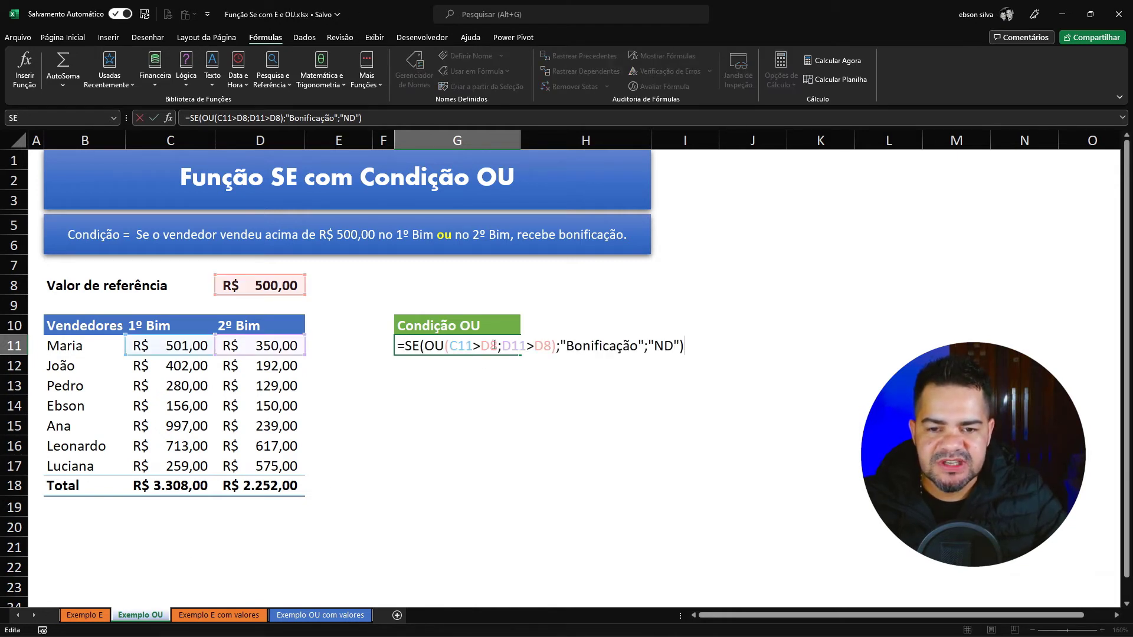
pyautogui.click(493, 346)
pyautogui.press('F4')
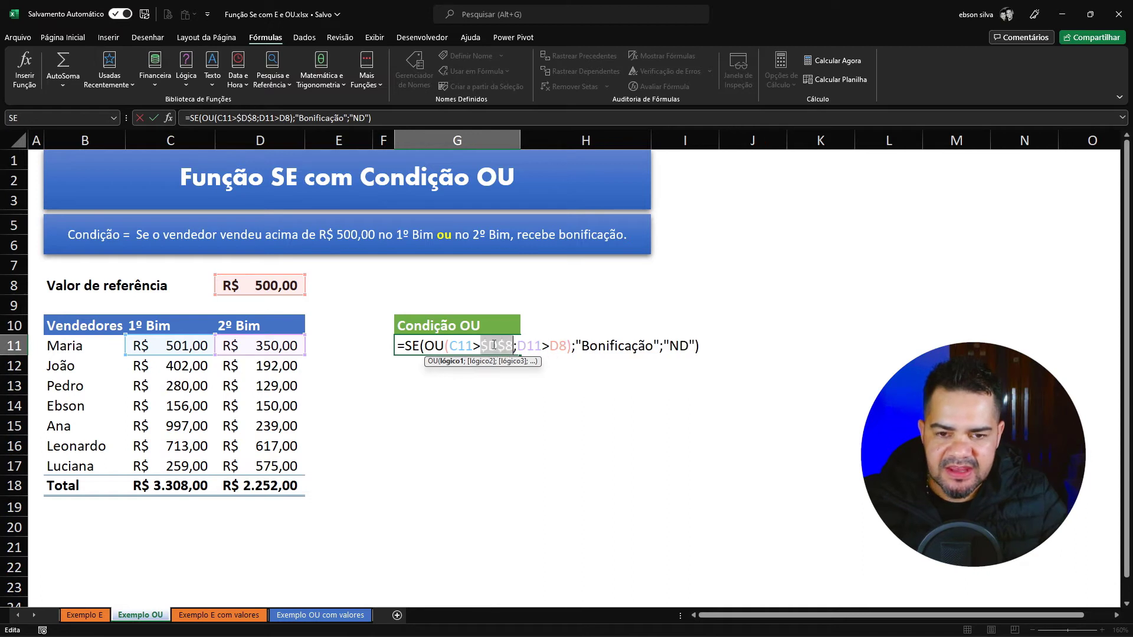
pyautogui.click(562, 347)
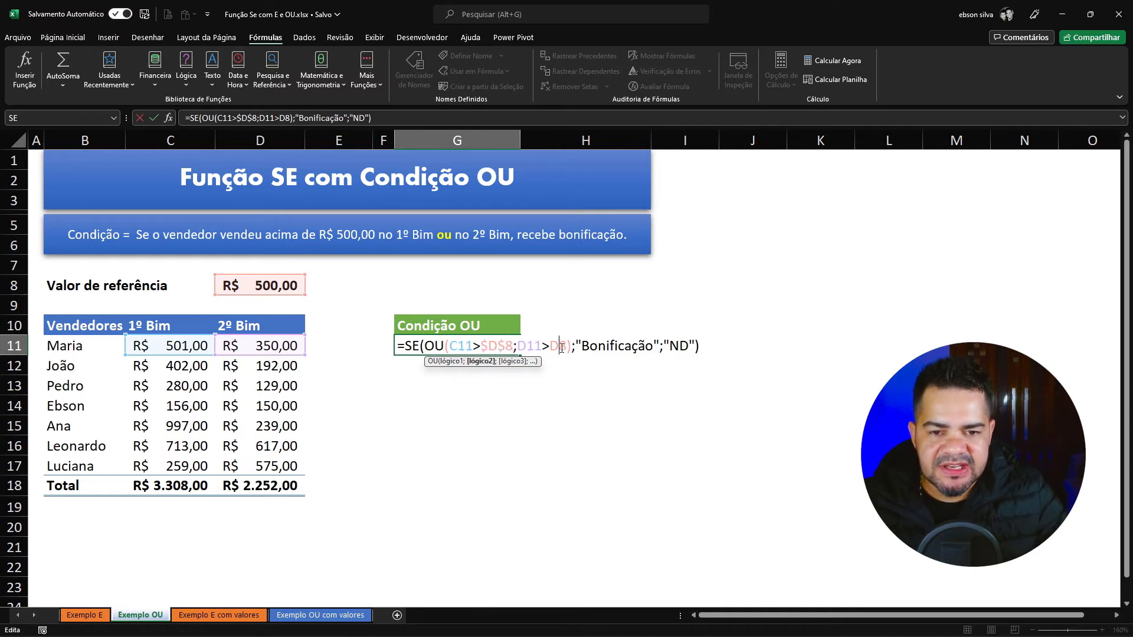
pyautogui.press('F4')
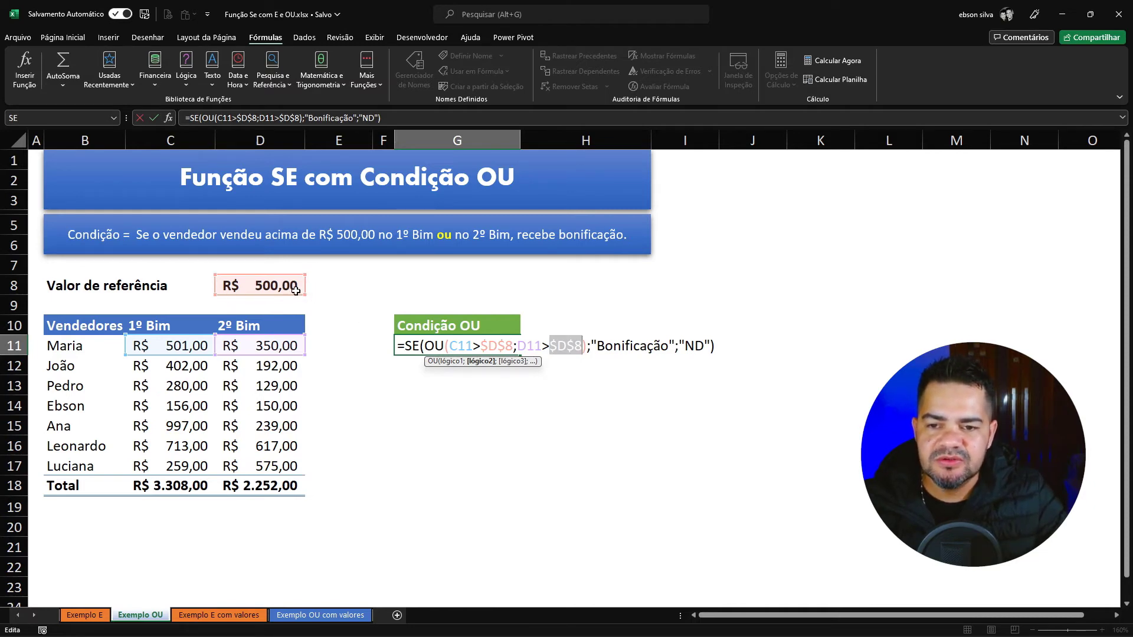
pyautogui.press('Return')
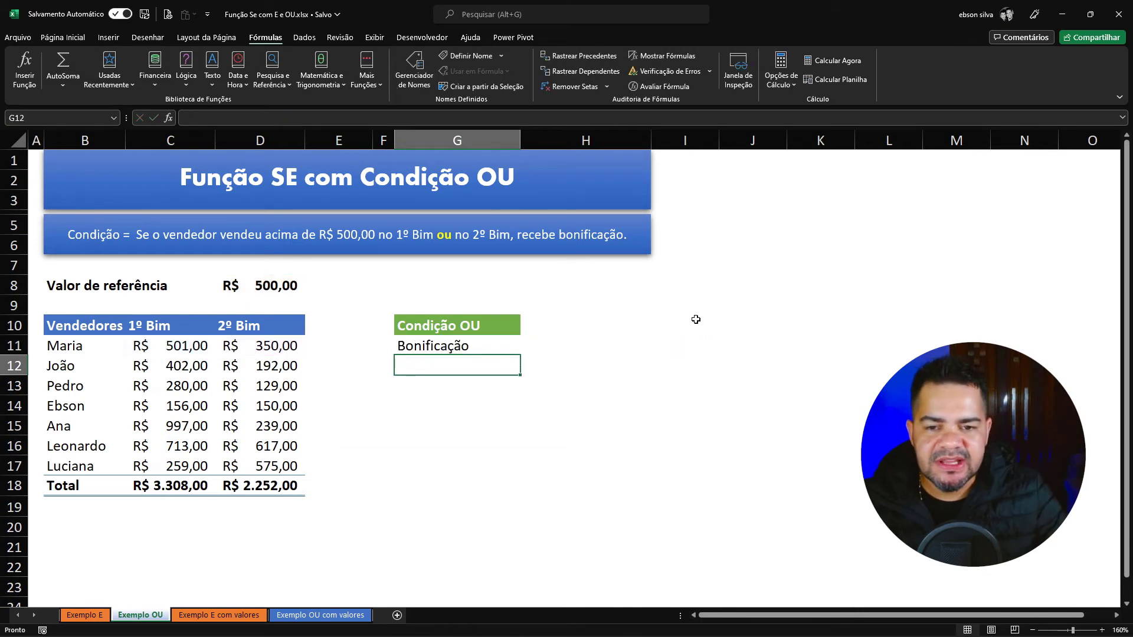
pyautogui.click(459, 343)
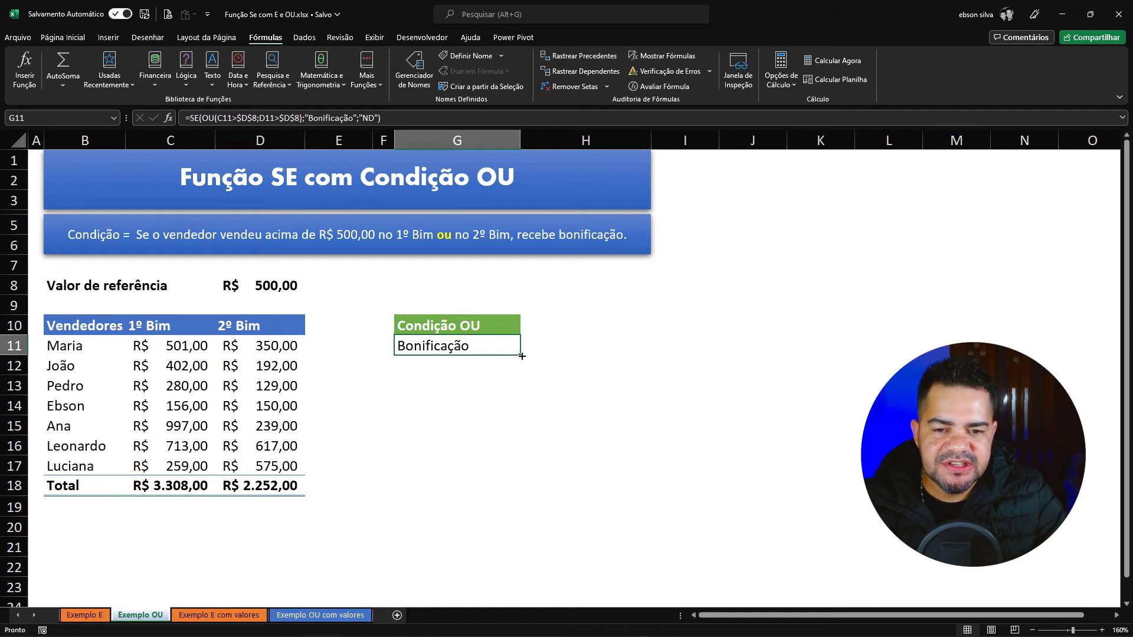
pyautogui.moveTo(520, 357); pyautogui.dragTo(526, 475)
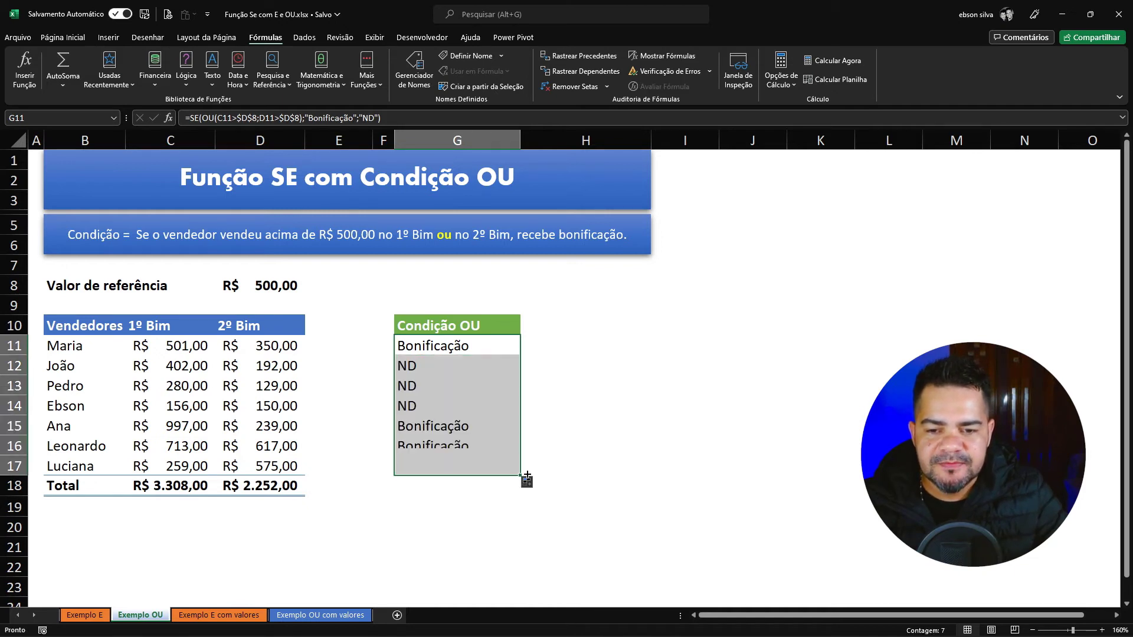
# Check the second seller's result in G12 by comparing the sales in C12 and D12 with the reference value in D8
pyautogui.click(401, 371)
pyautogui.click(199, 365)
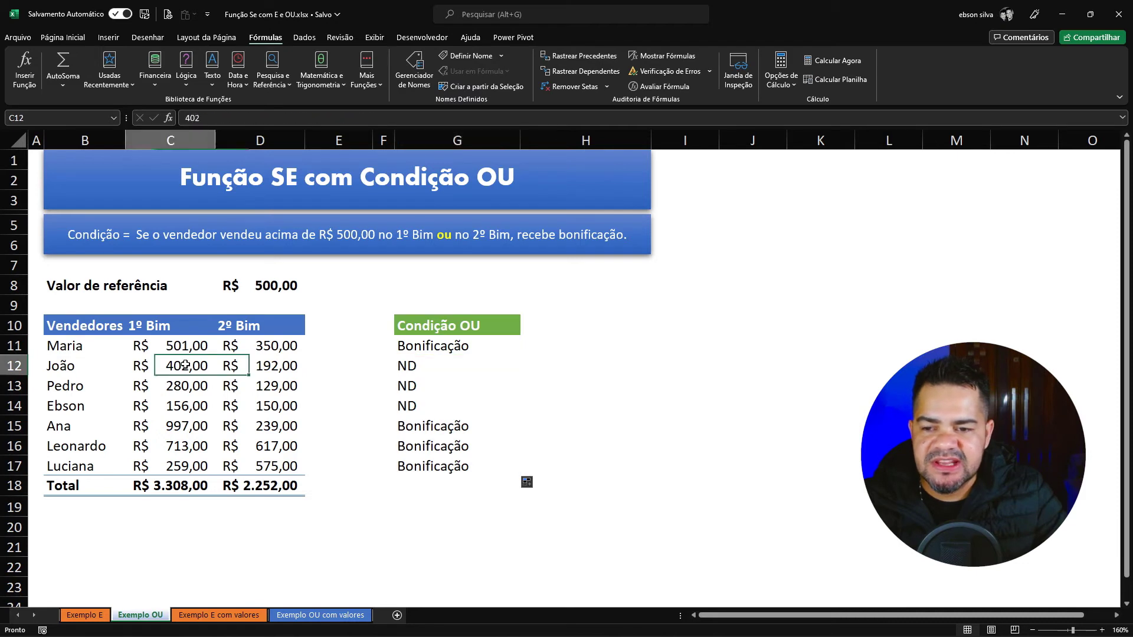
pyautogui.click(262, 366)
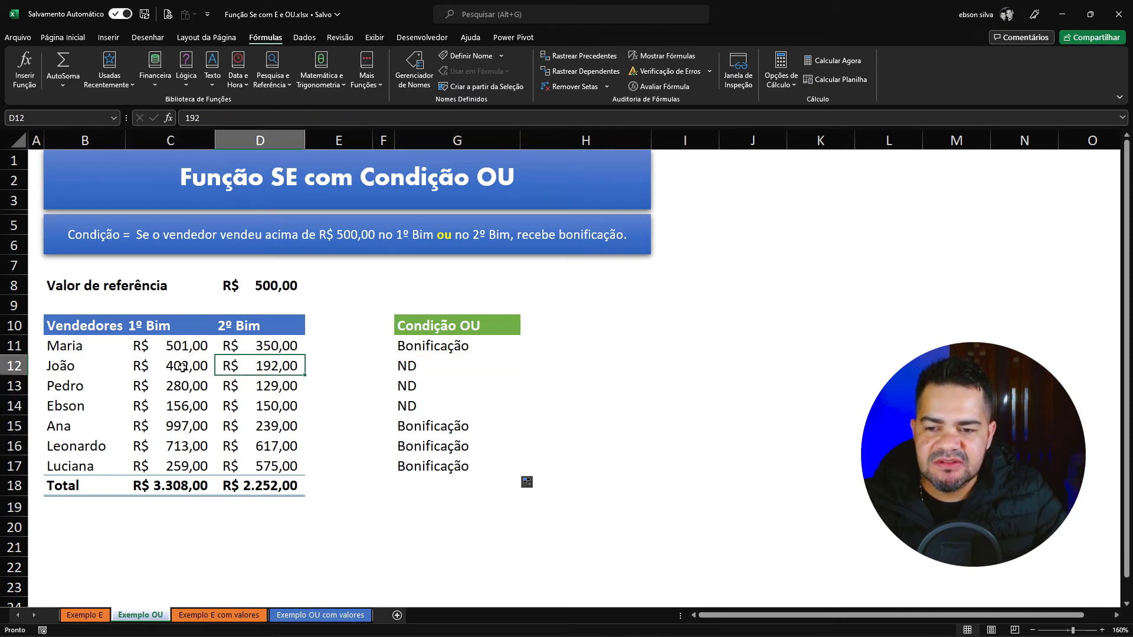
pyautogui.click(182, 367)
pyautogui.click(264, 285)
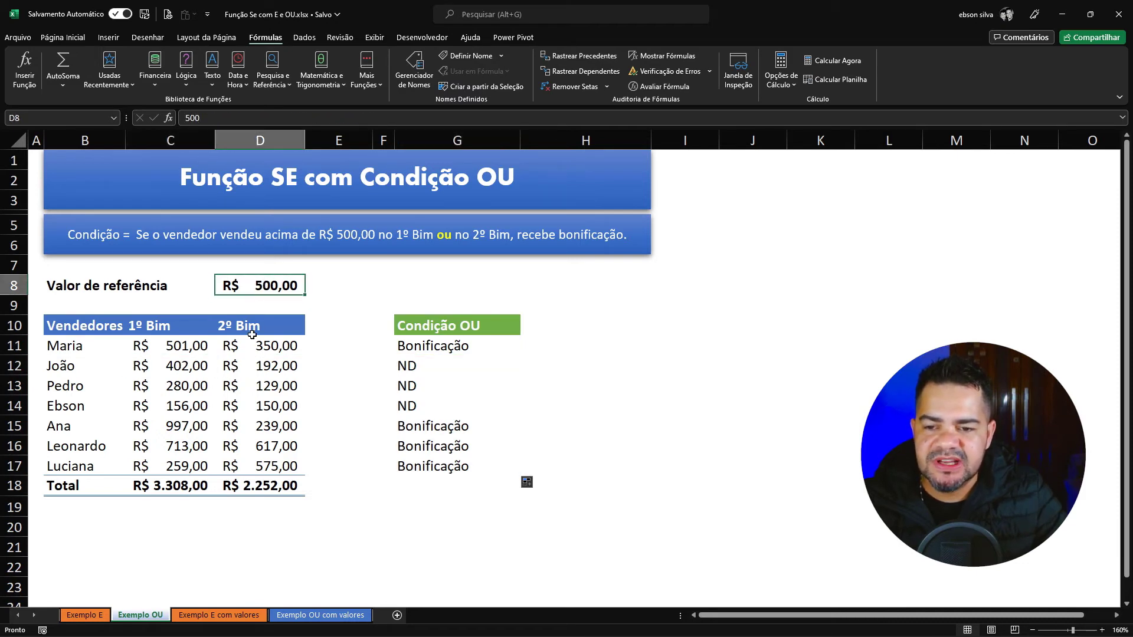
# Set the second seller's 2º Bim sales in D12 to 600 to test the OU formula
pyautogui.click(269, 361)
pyautogui.write('600')
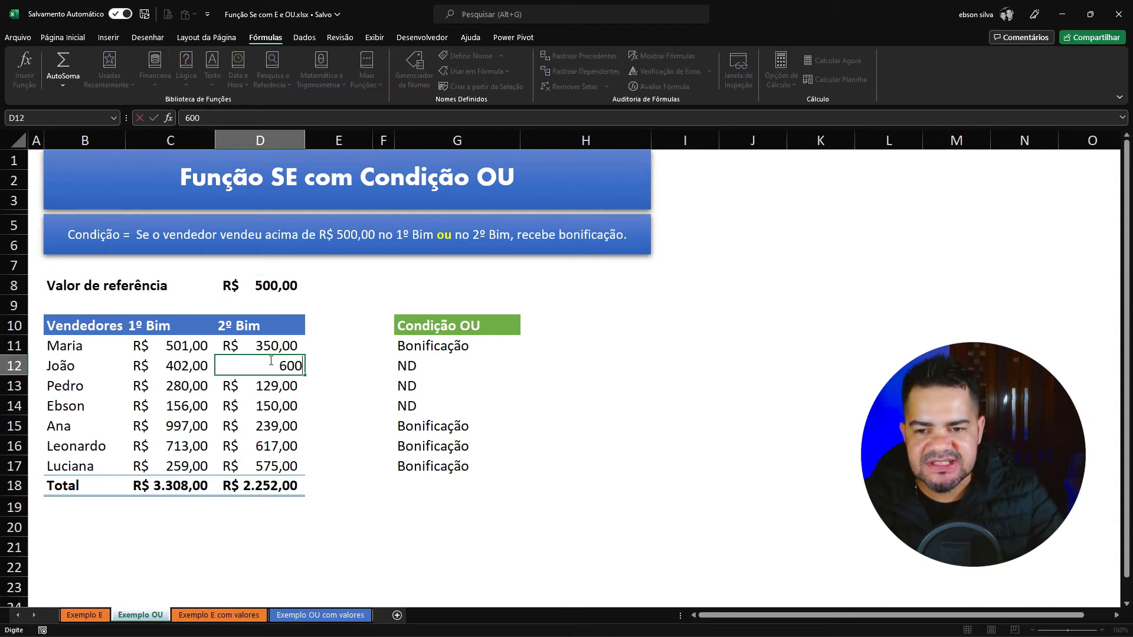
pyautogui.press('Return')
pyautogui.click(478, 413)
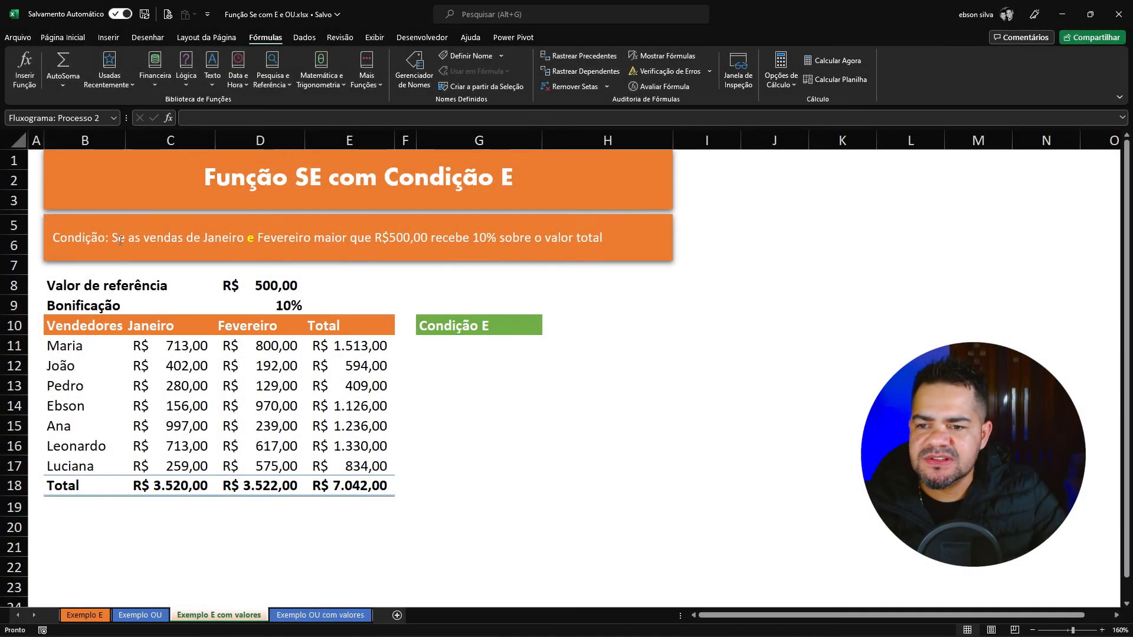
# Read the bonus condition and begin an SE formula in G11 with a nested E function whose first test is C11>D8
pyautogui.click(119, 238)
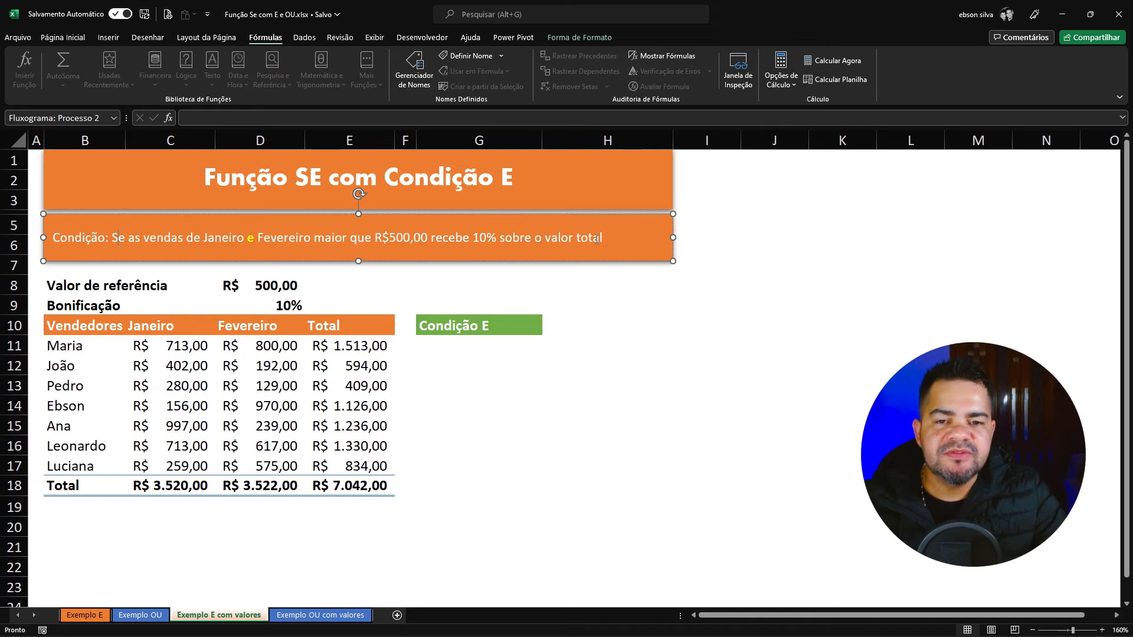
pyautogui.click(197, 356)
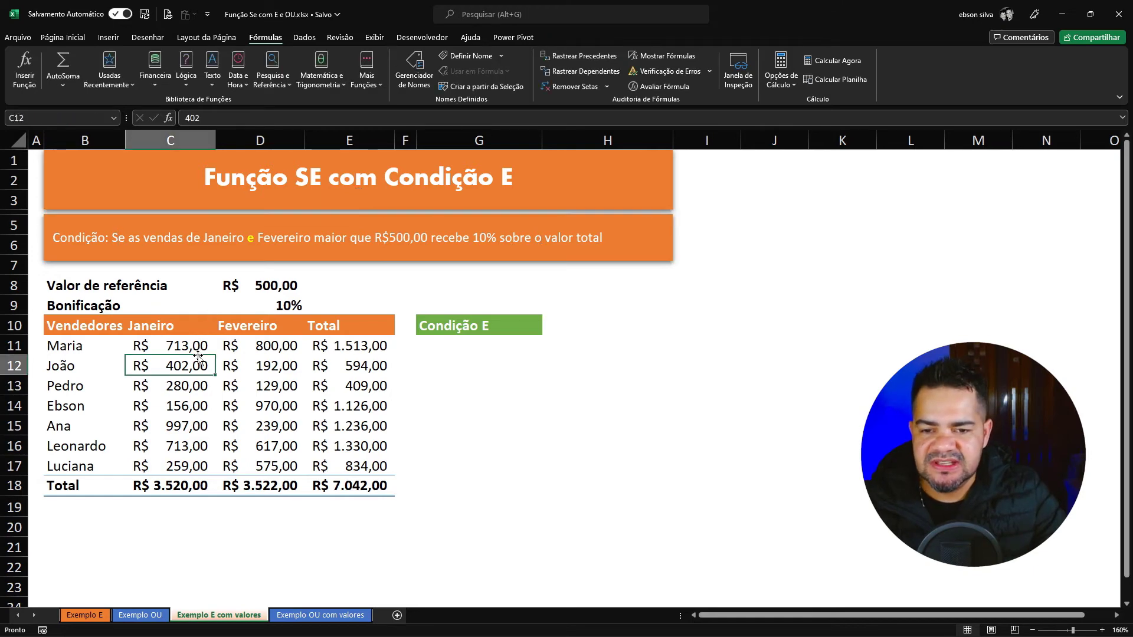
pyautogui.click(444, 340)
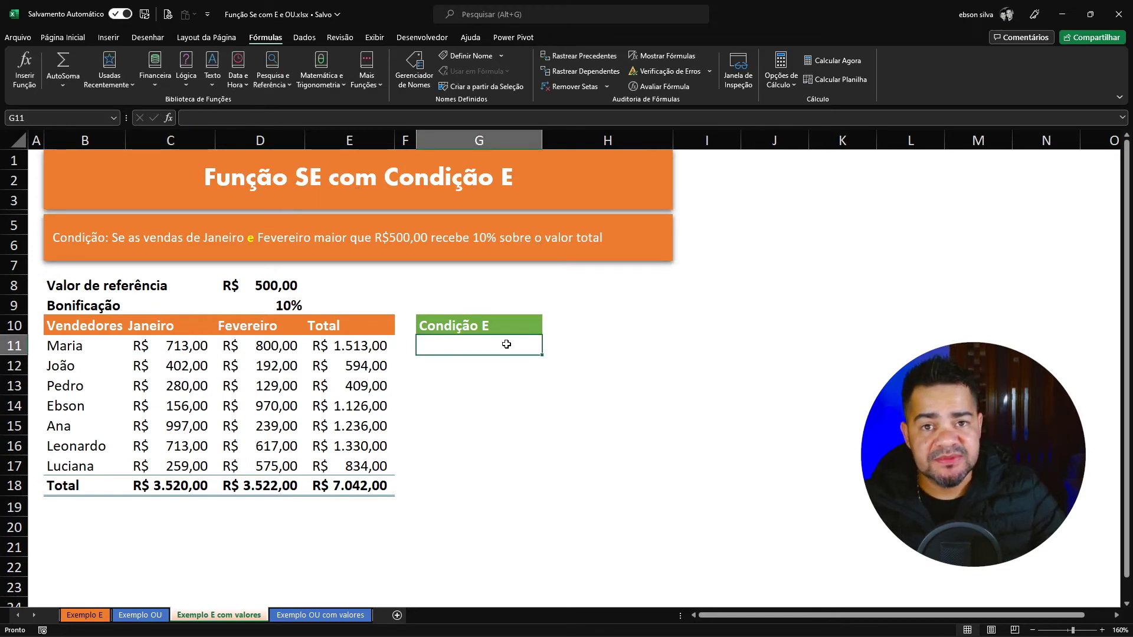
pyautogui.write('=')
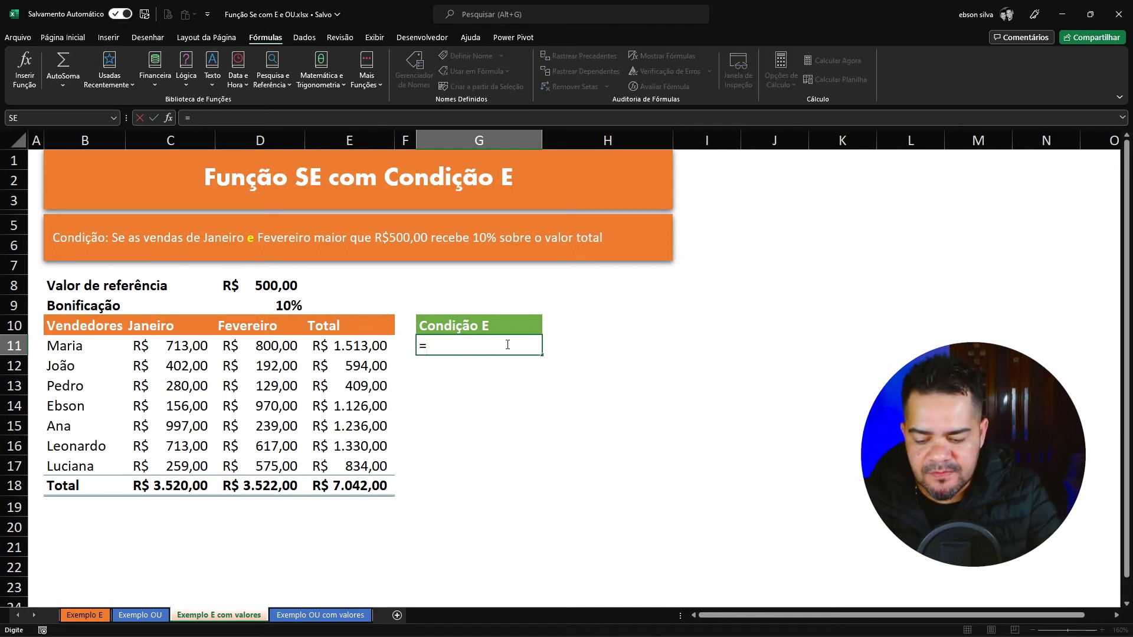
pyautogui.write('se(')
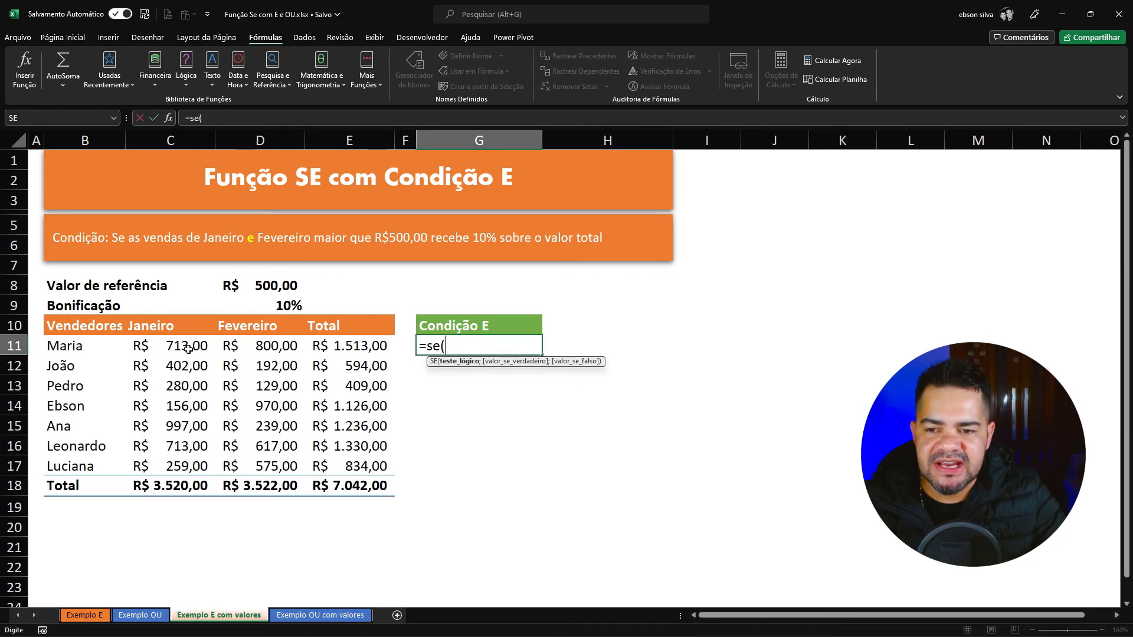
pyautogui.write('e')
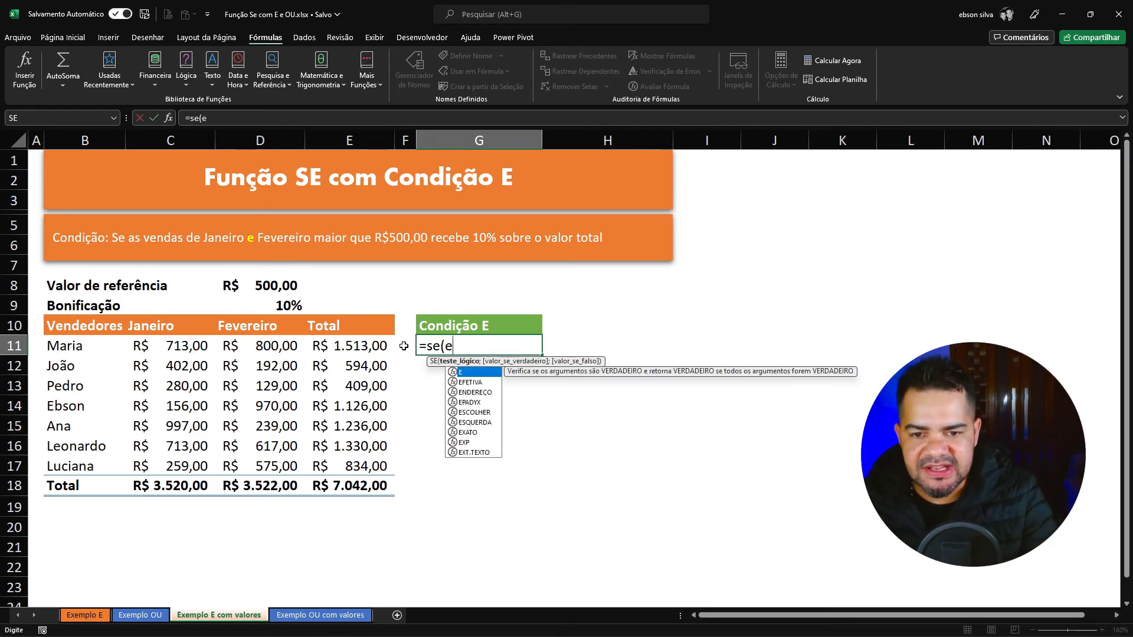
pyautogui.write('(')
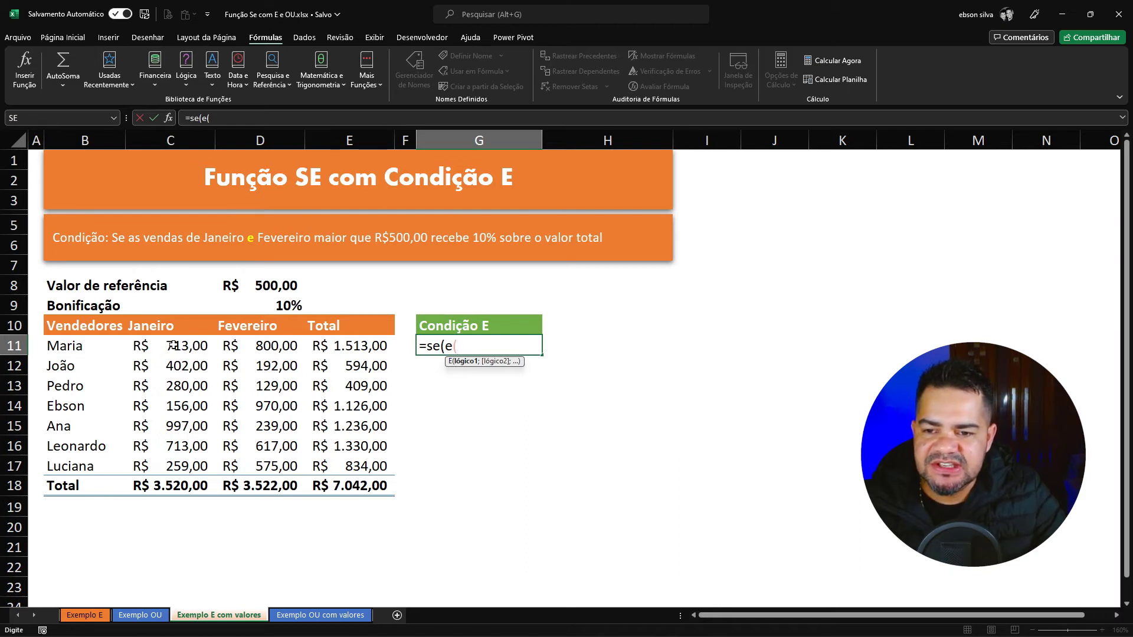
pyautogui.click(174, 346)
pyautogui.write('>')
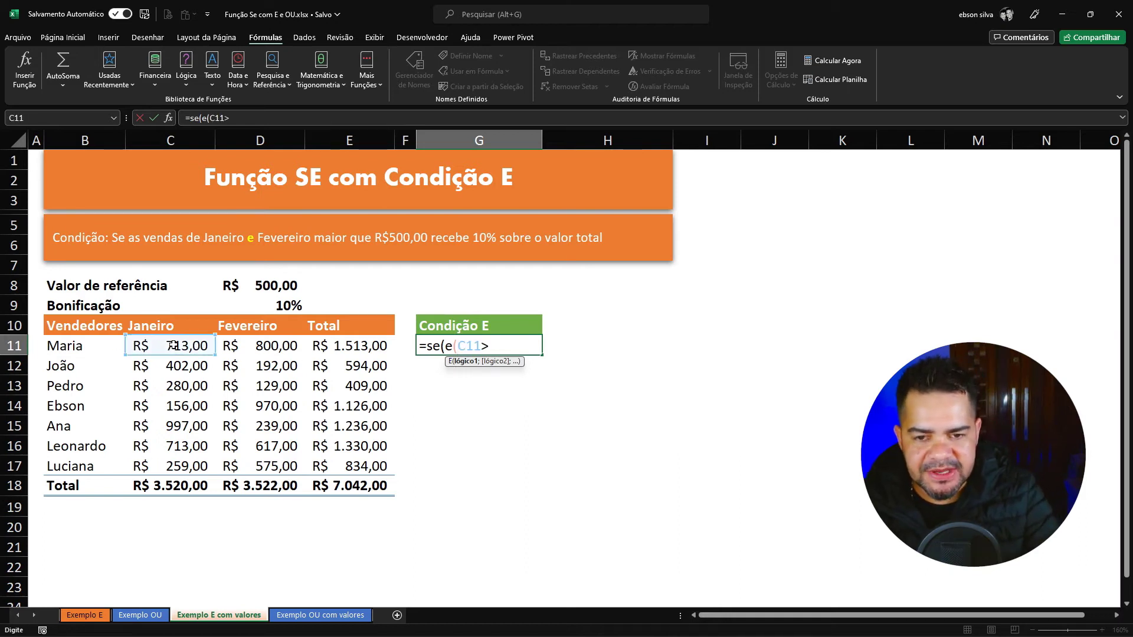
pyautogui.click(254, 287)
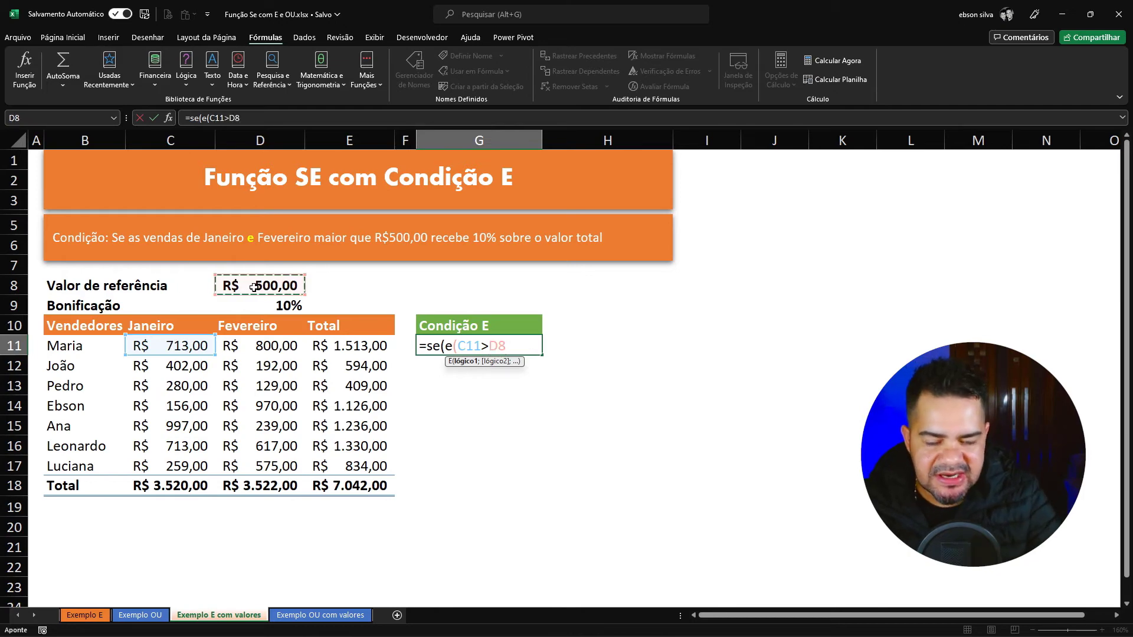
pyautogui.write(';')
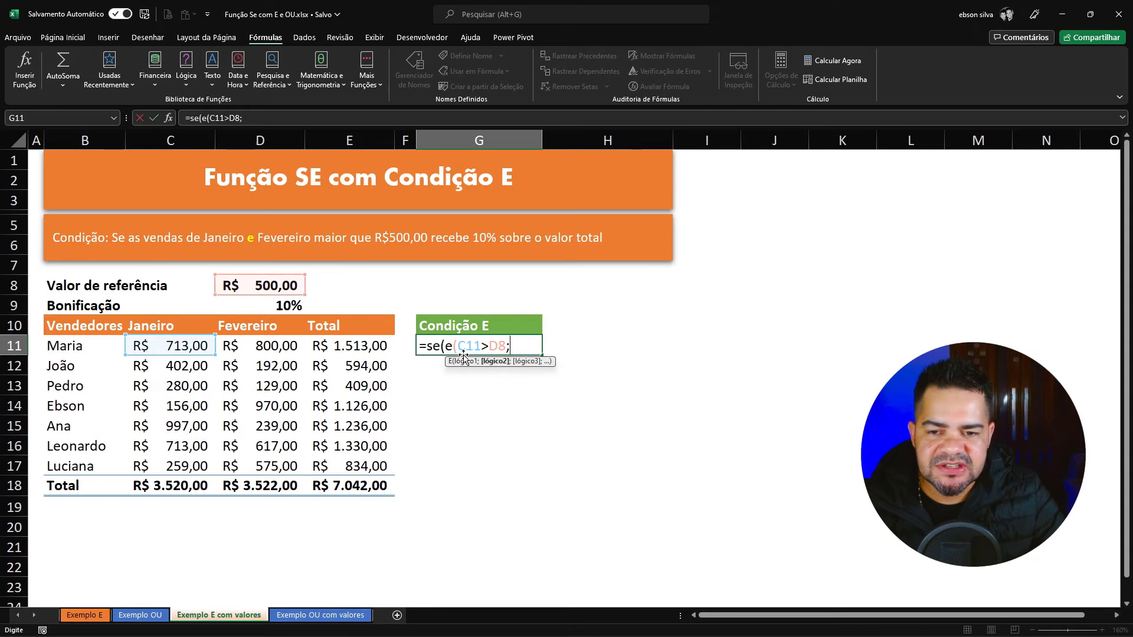
# Add D11>D8 as the second test in the G11 formula and close the nested E function
pyautogui.click(282, 348)
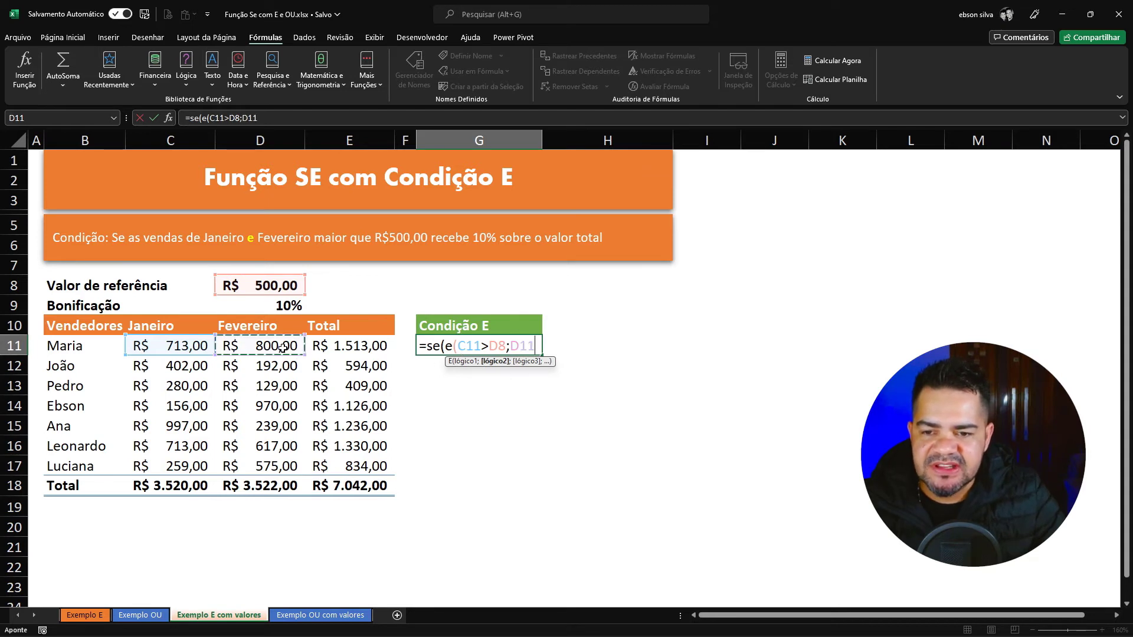
pyautogui.write('>')
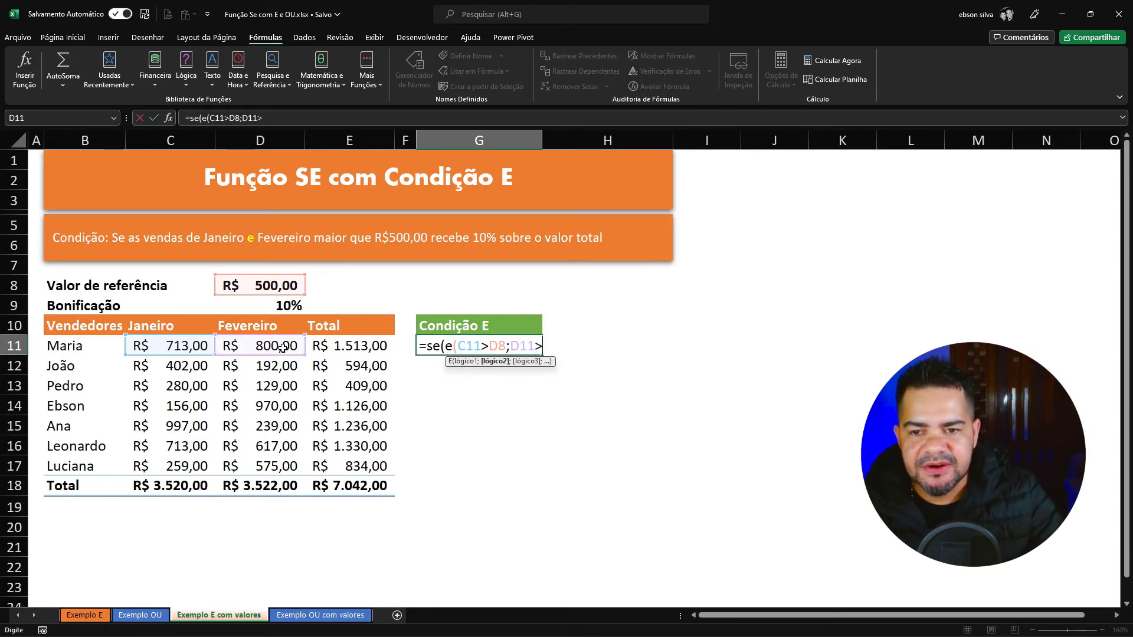
pyautogui.click(264, 282)
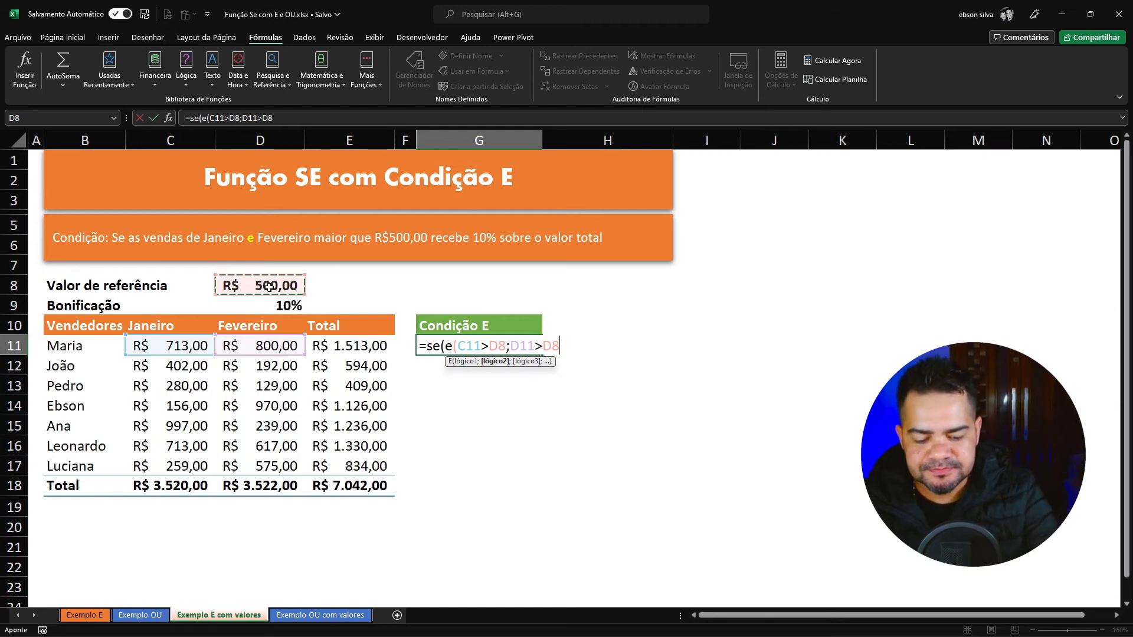
pyautogui.write(')')
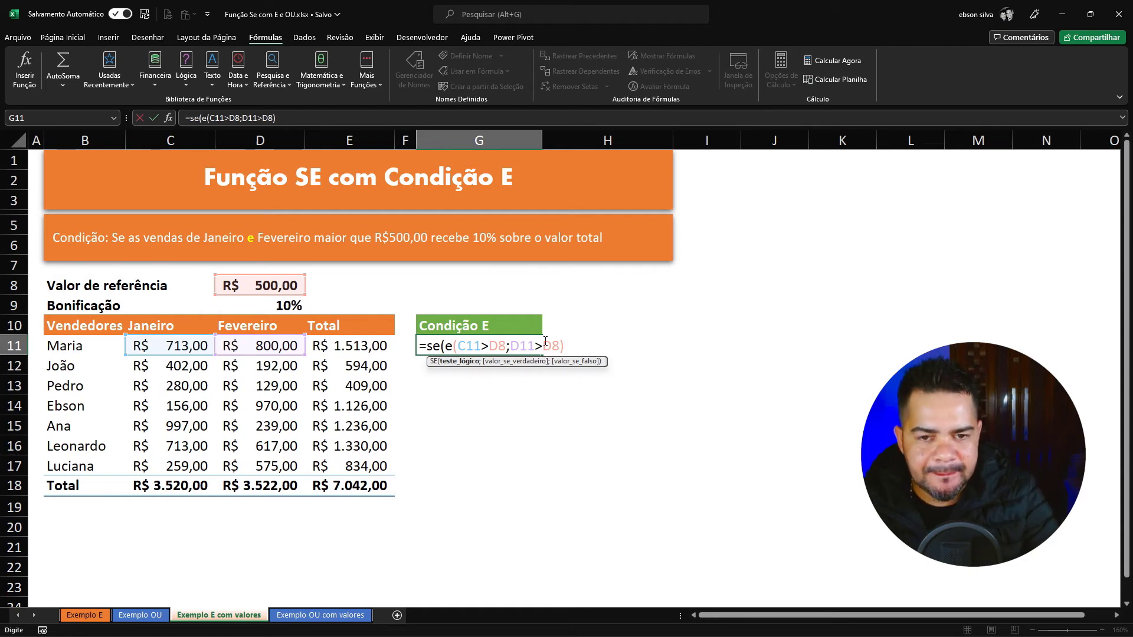
pyautogui.write(';')
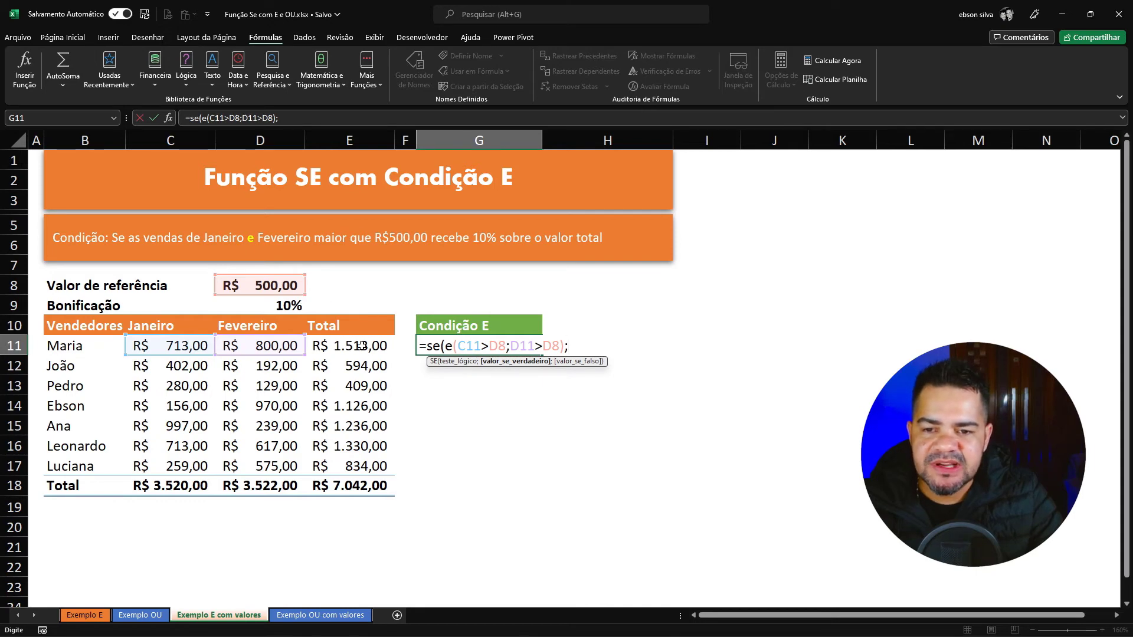
# Complete the G11 formula so it returns E11*D9 when both tests are true and "ND" otherwise
pyautogui.click(362, 346)
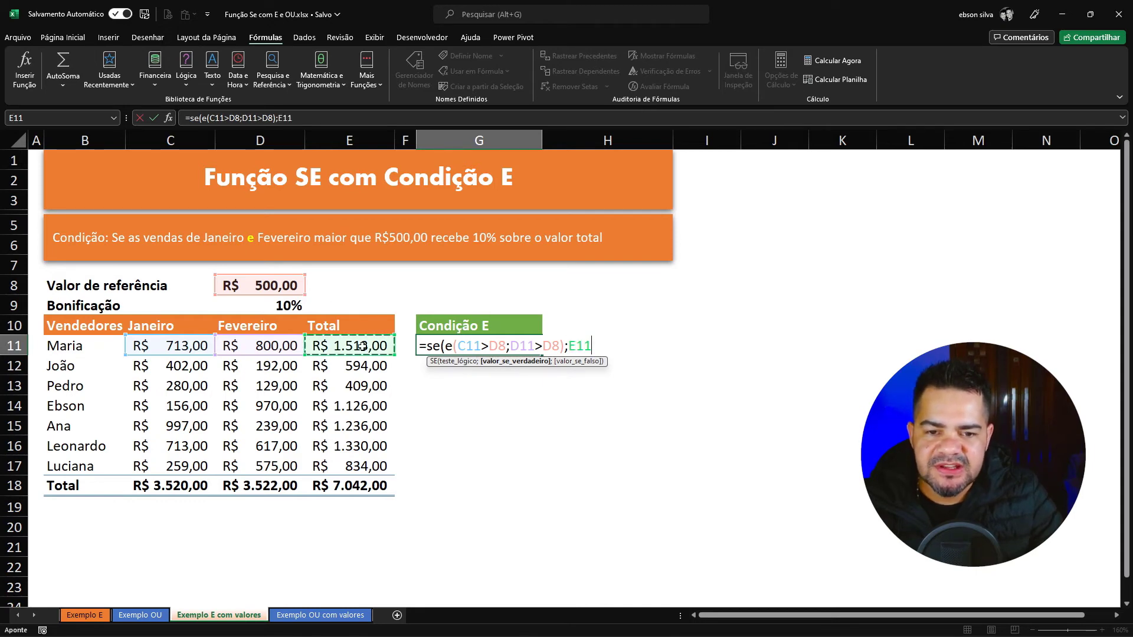
pyautogui.write('*')
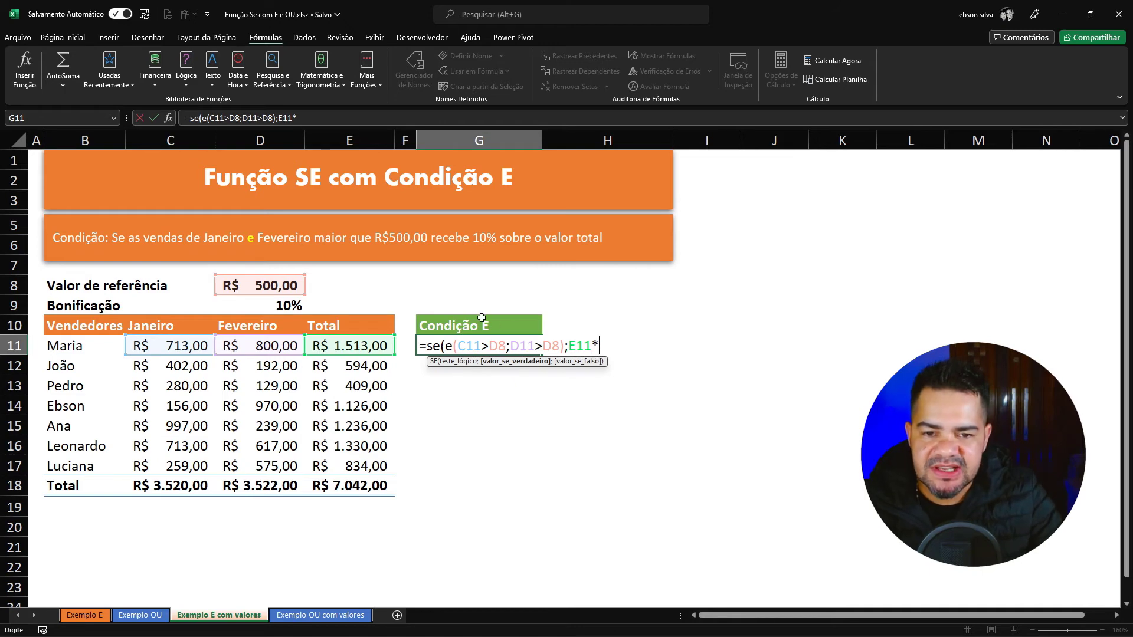
pyautogui.click(290, 305)
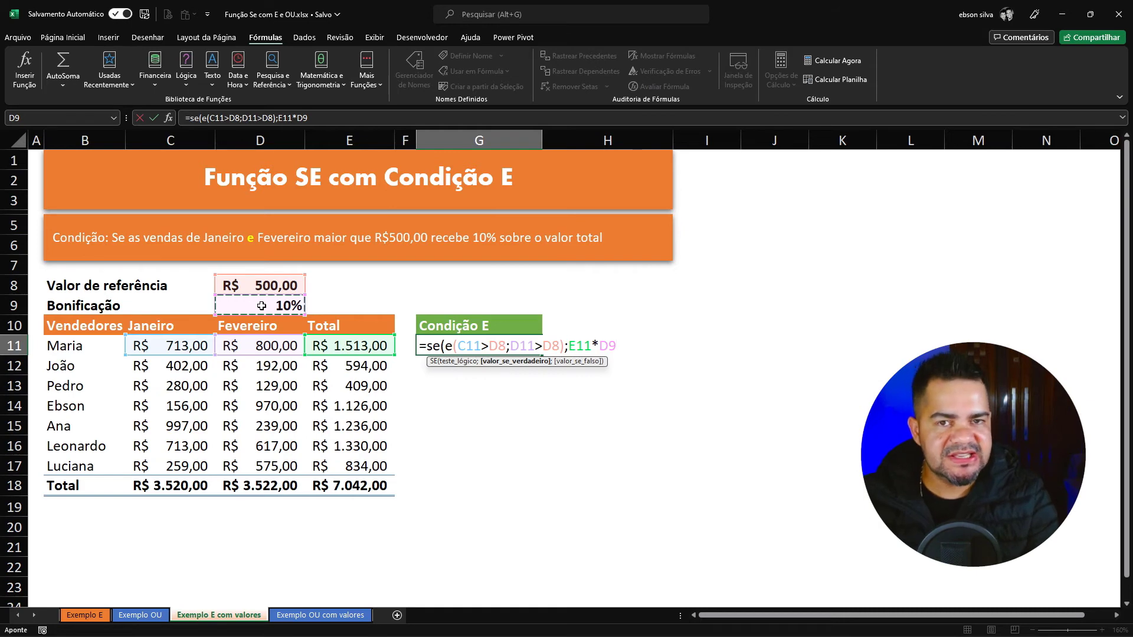
pyautogui.write(';')
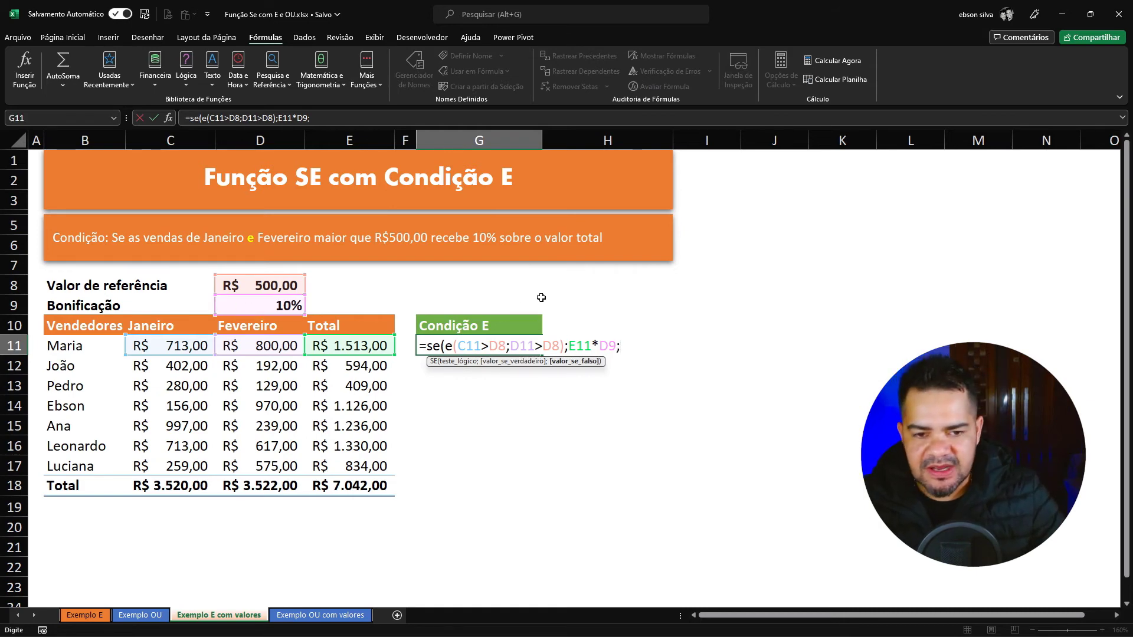
pyautogui.write('"')
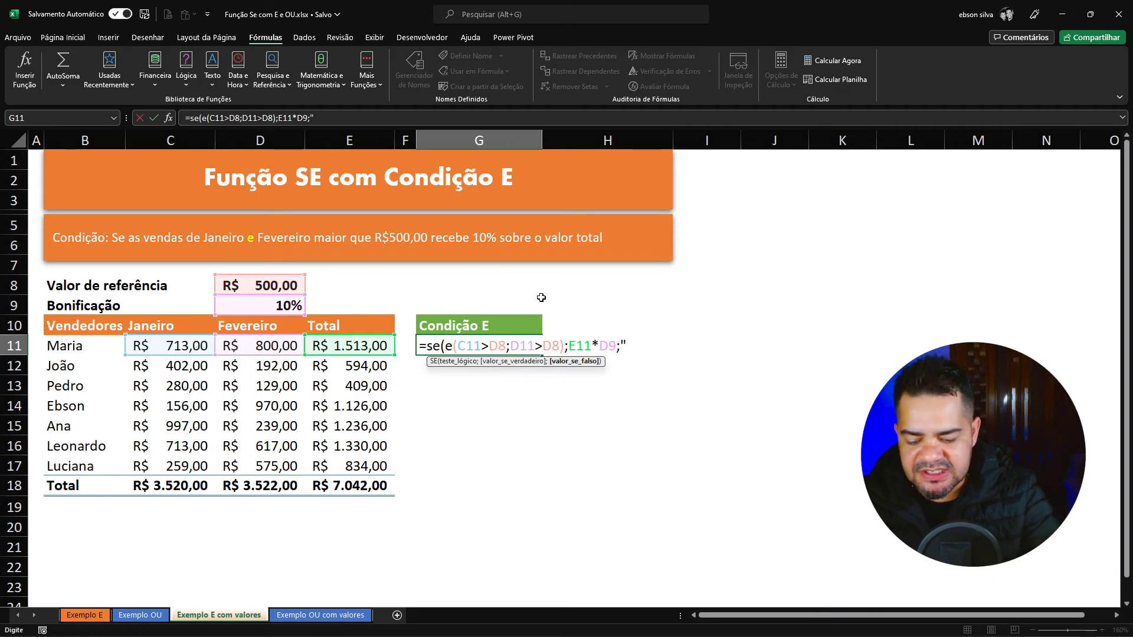
pyautogui.write('ND')
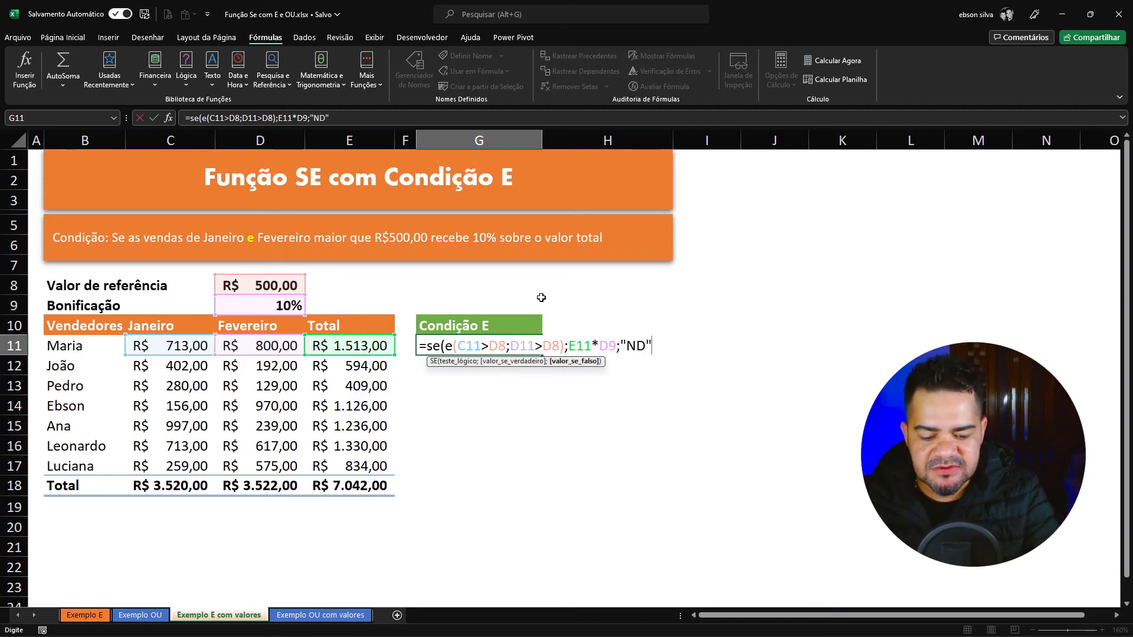
pyautogui.write('")')
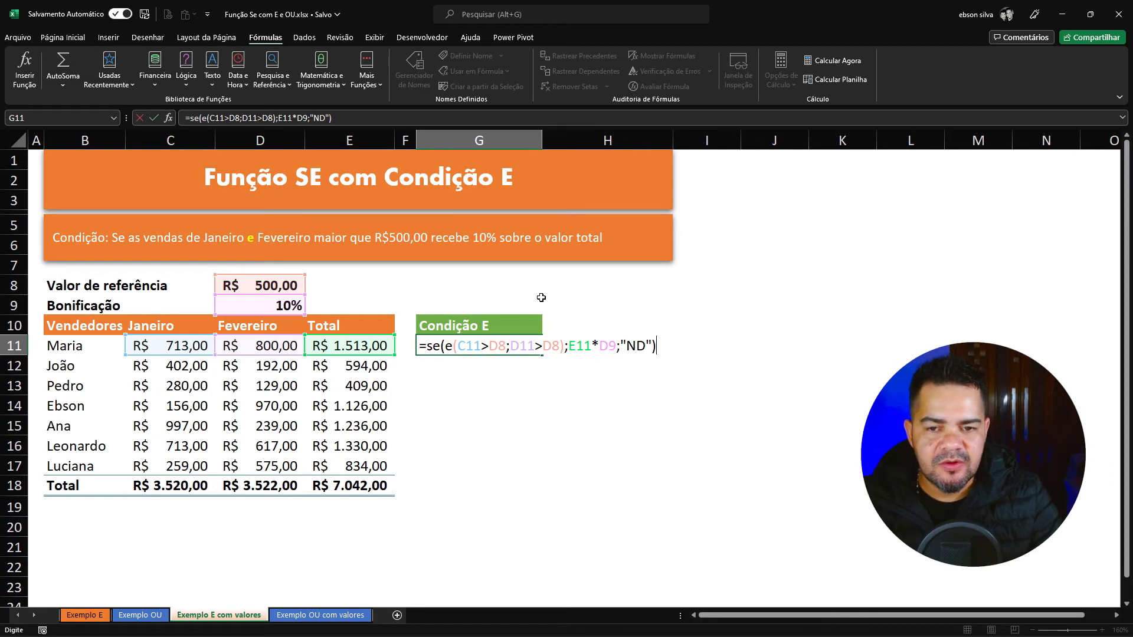
pyautogui.press('Return')
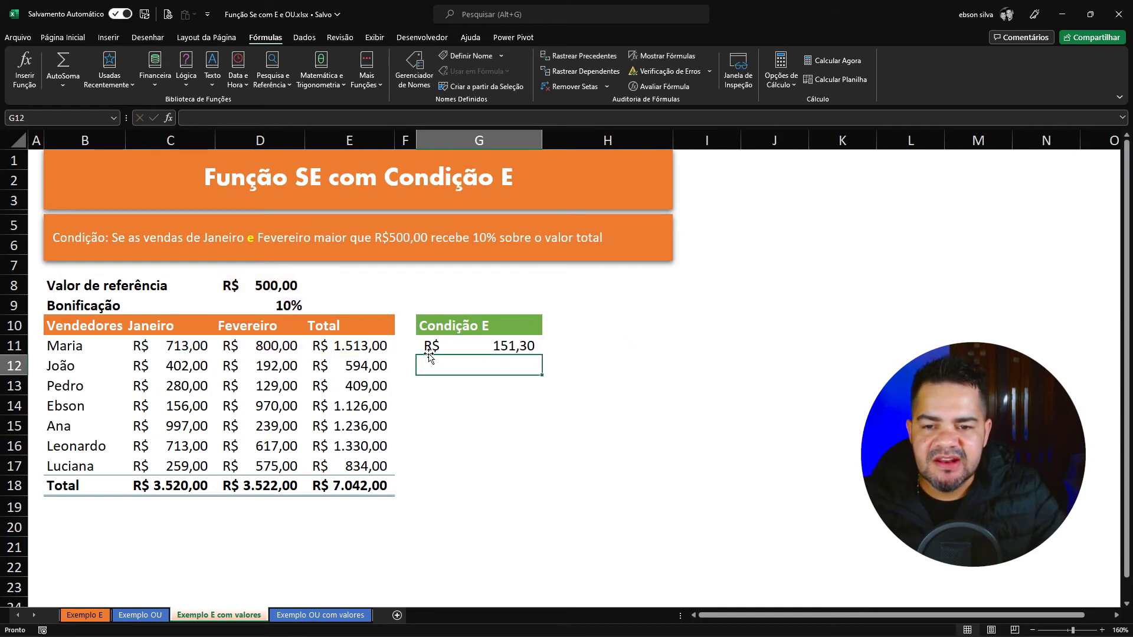
# Check the G11 result by comparing the first seller's sales in C11 and D11 with the reference value in D8
pyautogui.click(458, 344)
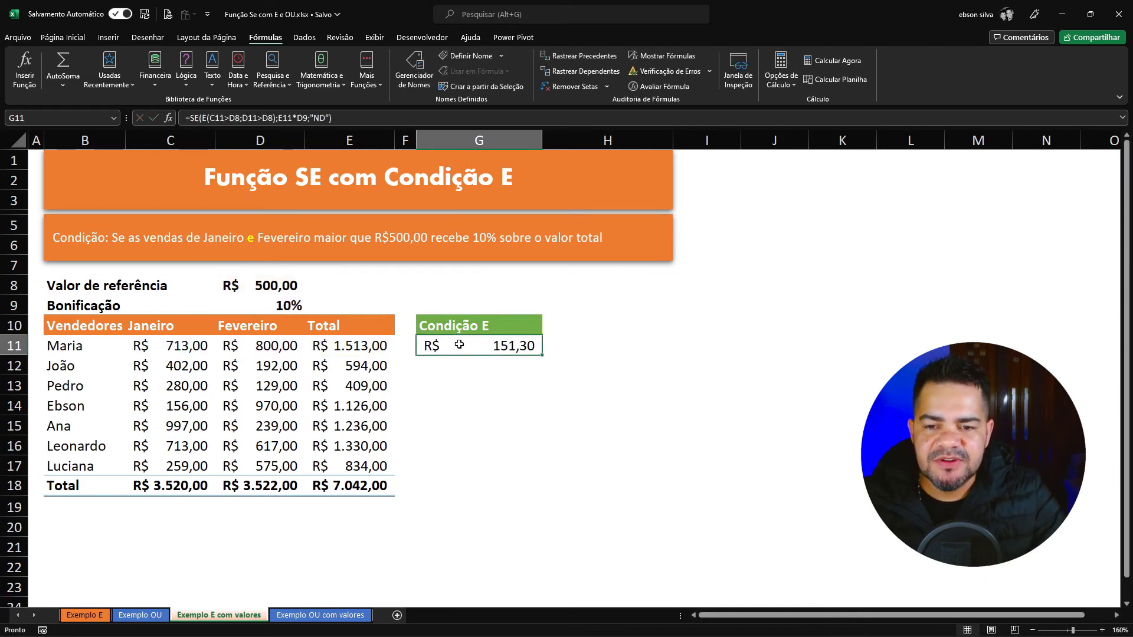
pyautogui.click(188, 347)
pyautogui.click(255, 348)
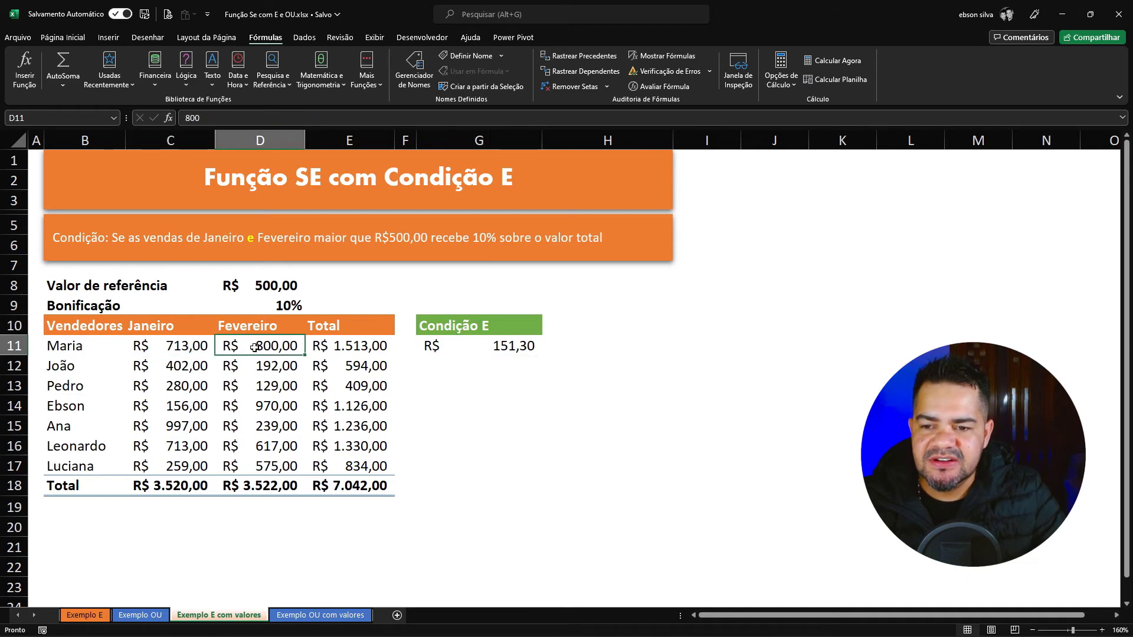
pyautogui.click(259, 290)
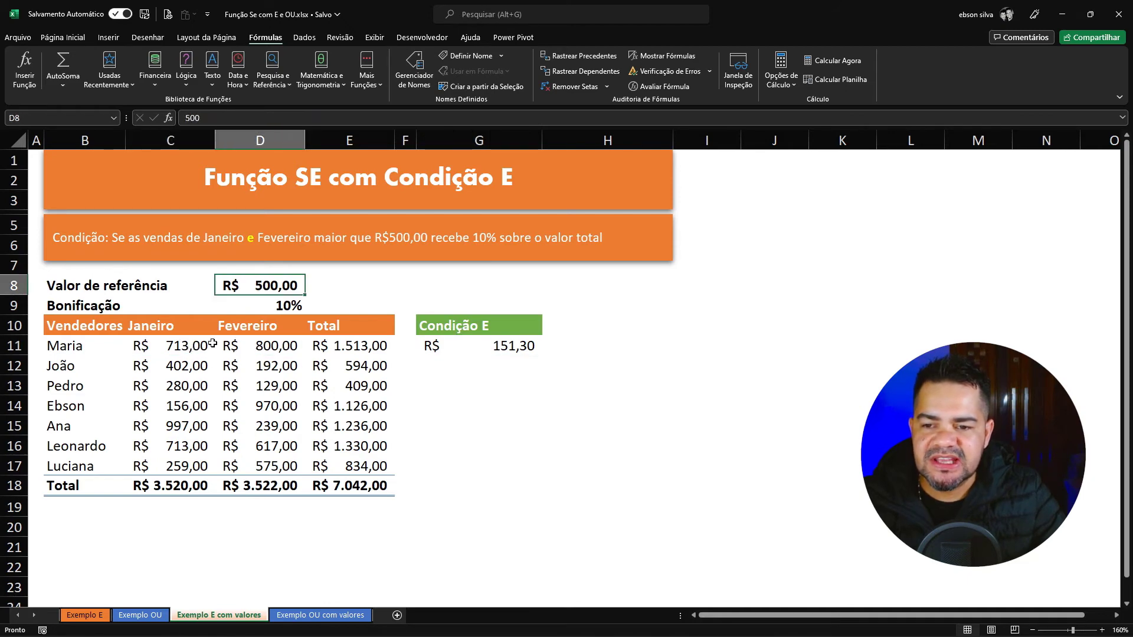
# Test the G11 formula with the first seller's Janeiro sales in C11 set to 400 and to 500
pyautogui.click(191, 349)
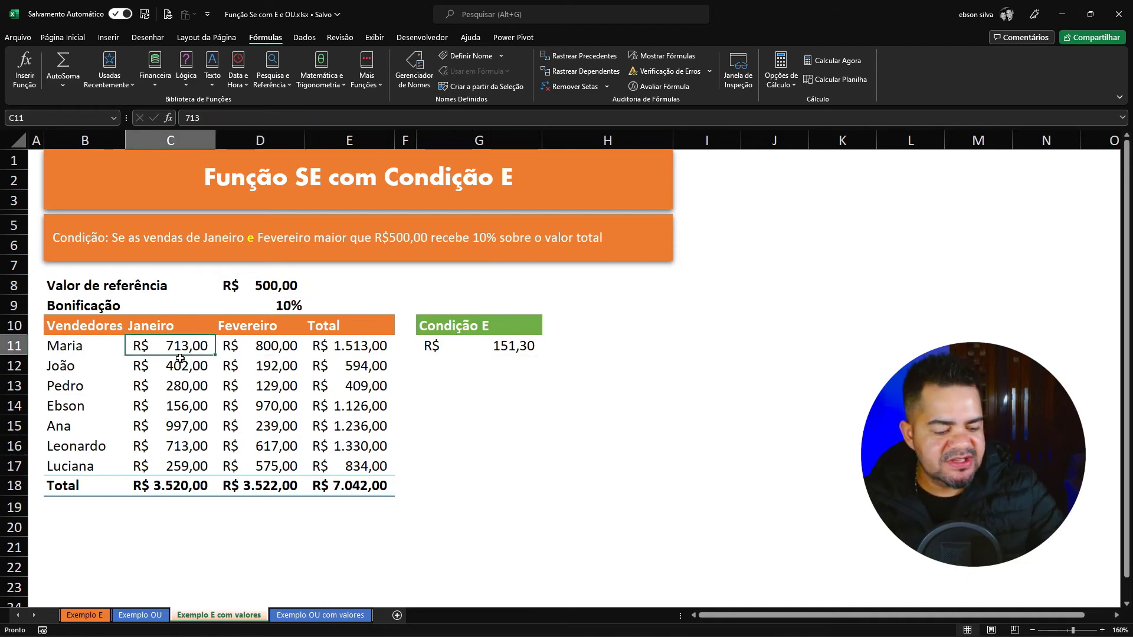
pyautogui.write('400')
pyautogui.press('Return')
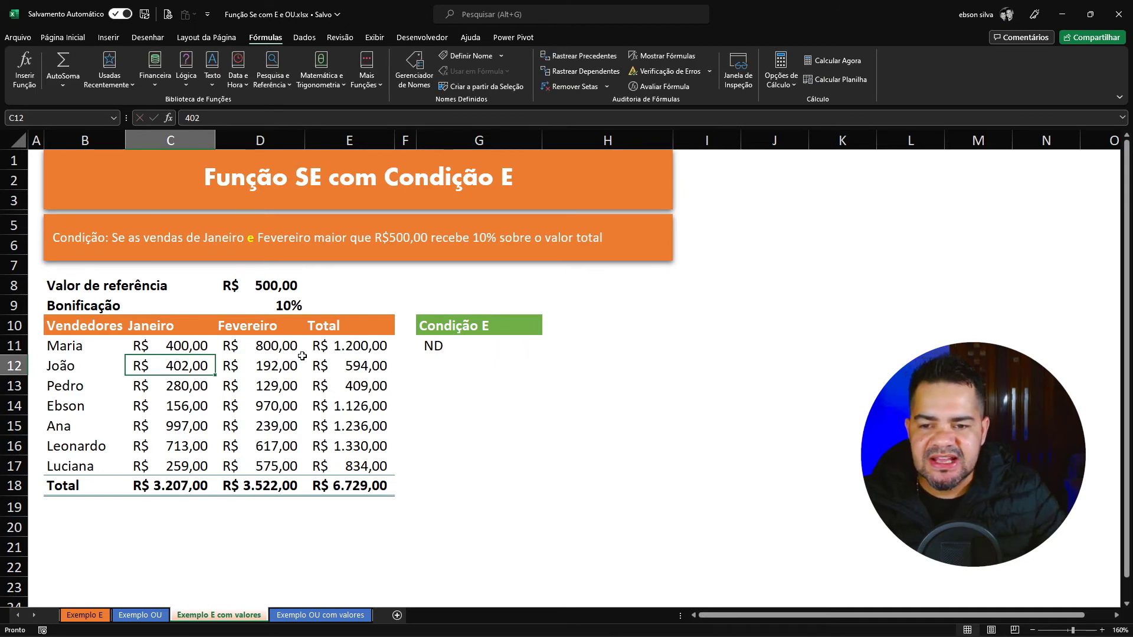
pyautogui.click(460, 346)
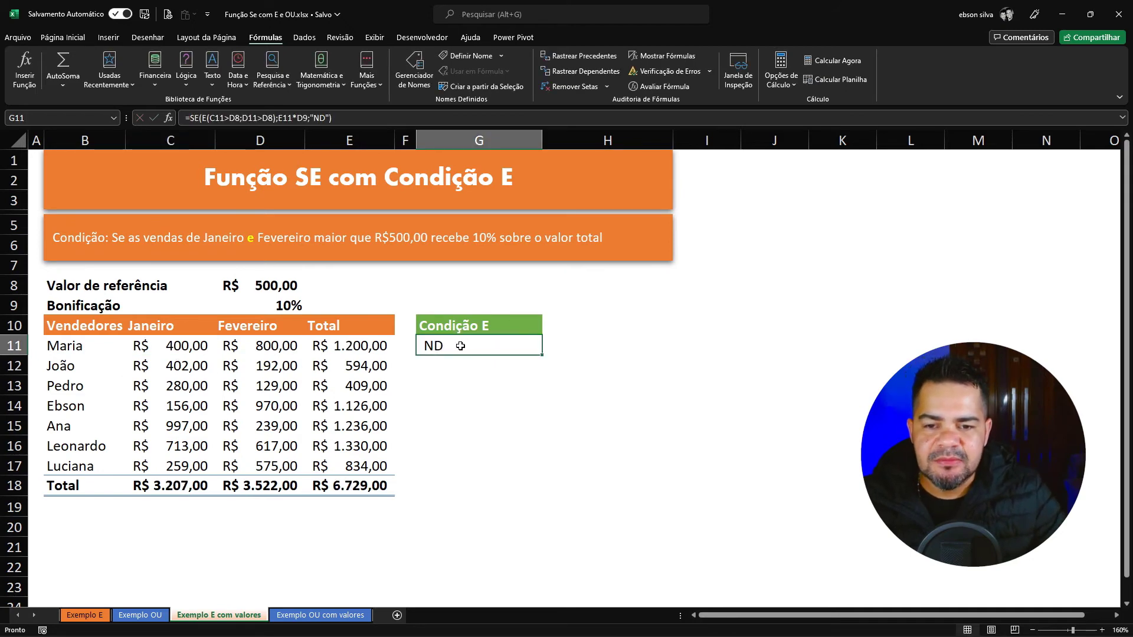
pyautogui.click(167, 347)
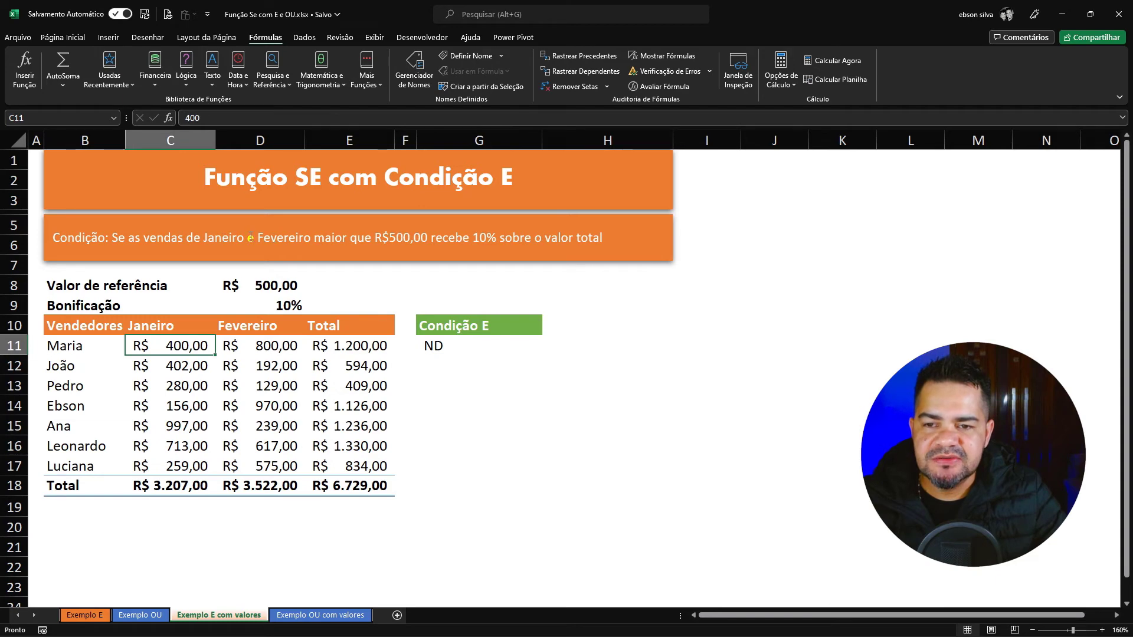
pyautogui.write('500')
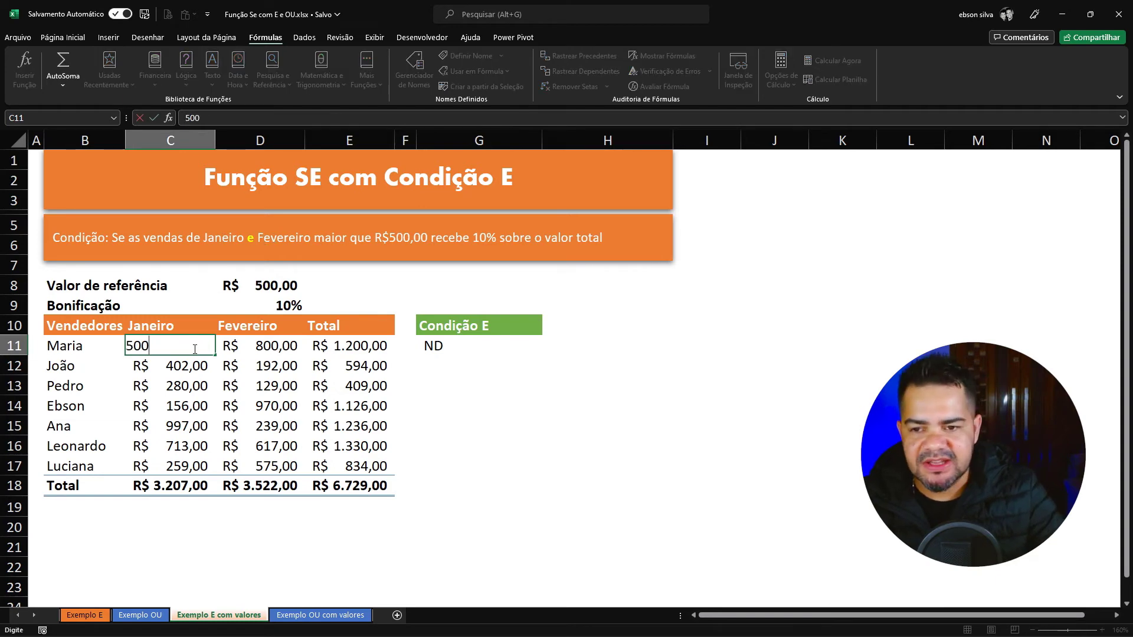
pyautogui.press('Return')
# Set the first seller's Janeiro sales in C11 to 501 and check the bonus in G11
pyautogui.click(193, 348)
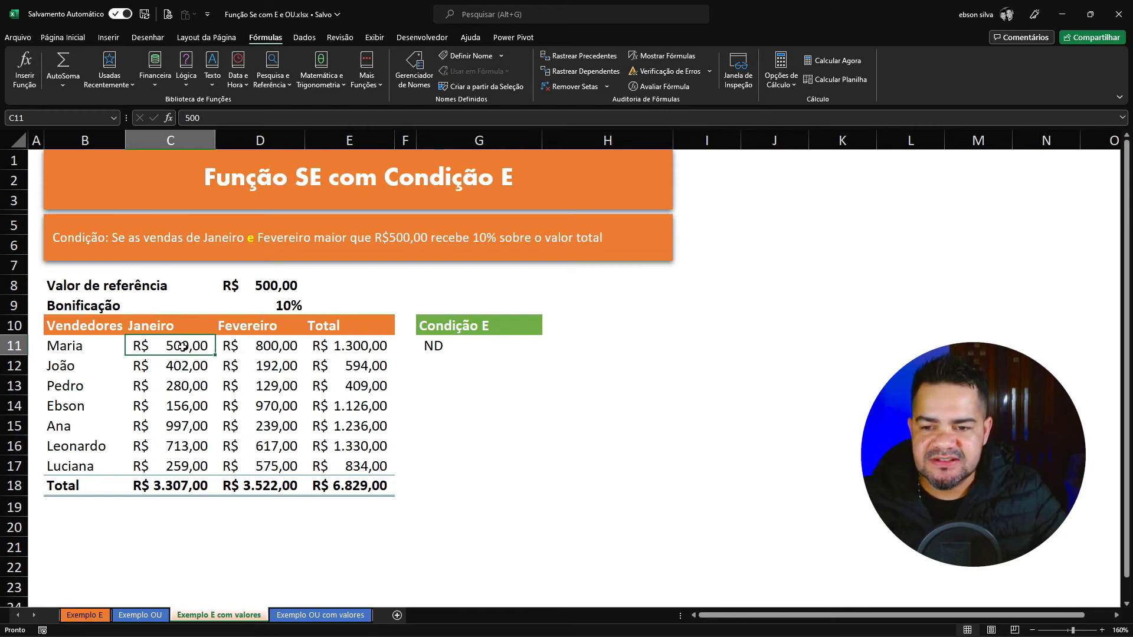
pyautogui.write('501')
pyautogui.press('Return')
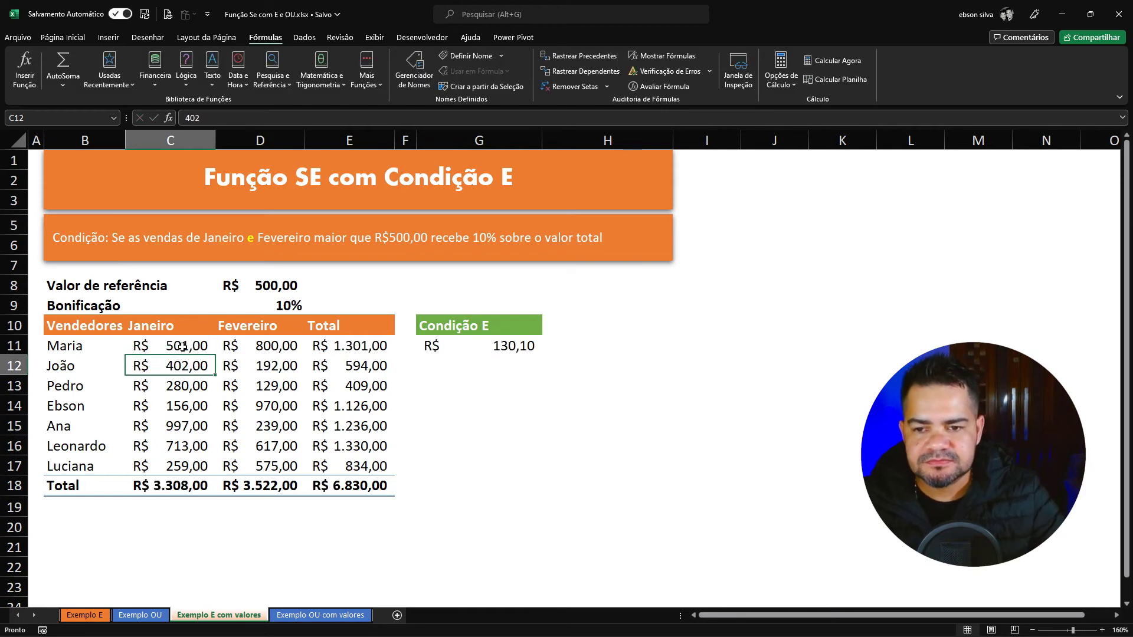
# Make the reference value and bonus rate references absolute in the G11 formula, using $D$8 in both tests and $D$9 in the multiplication
pyautogui.click(372, 345)
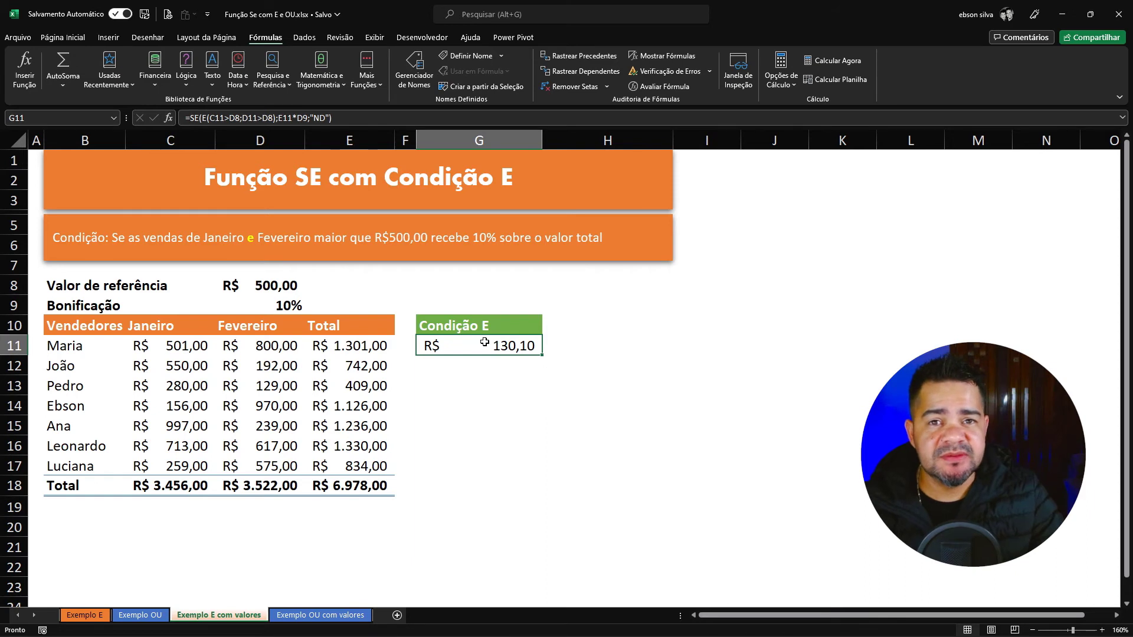
pyautogui.press('F2')
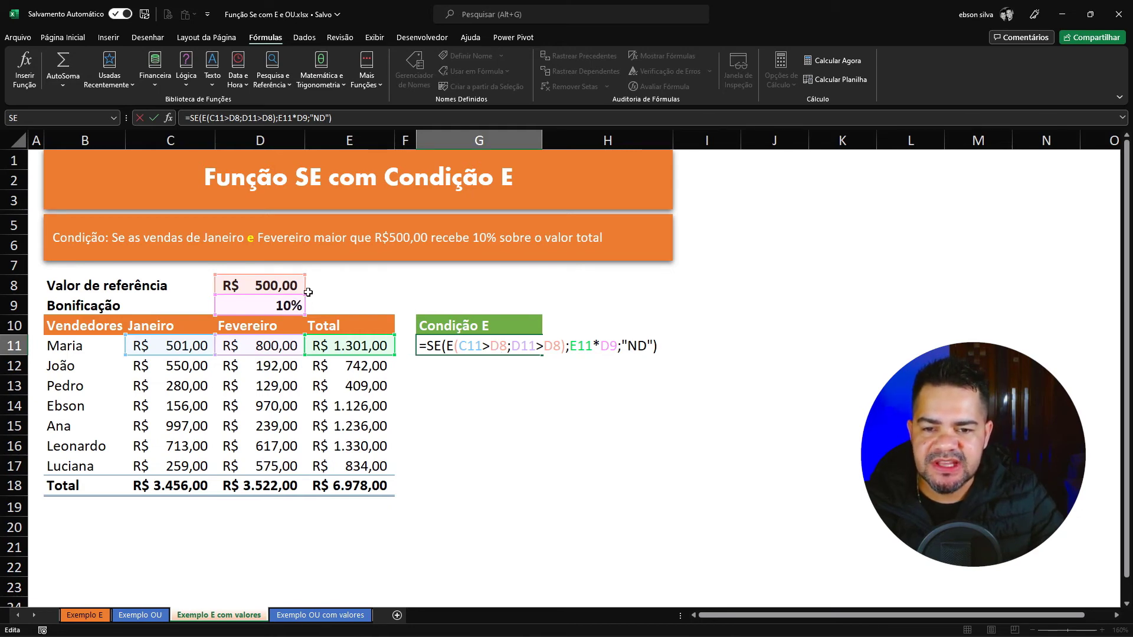
pyautogui.click(504, 347)
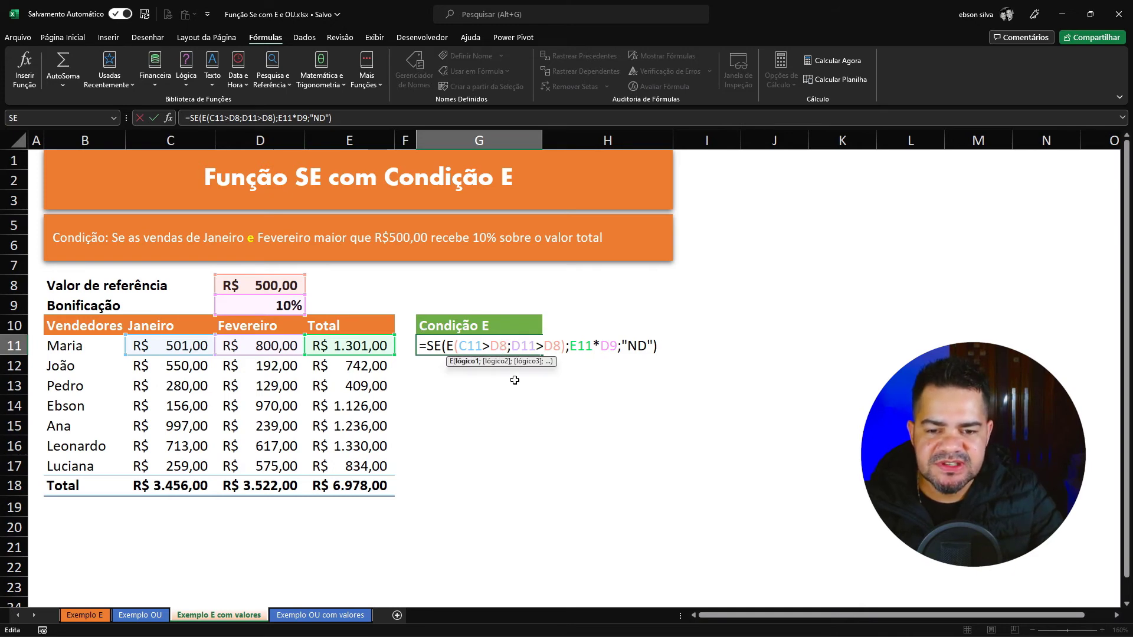
pyautogui.press('F4')
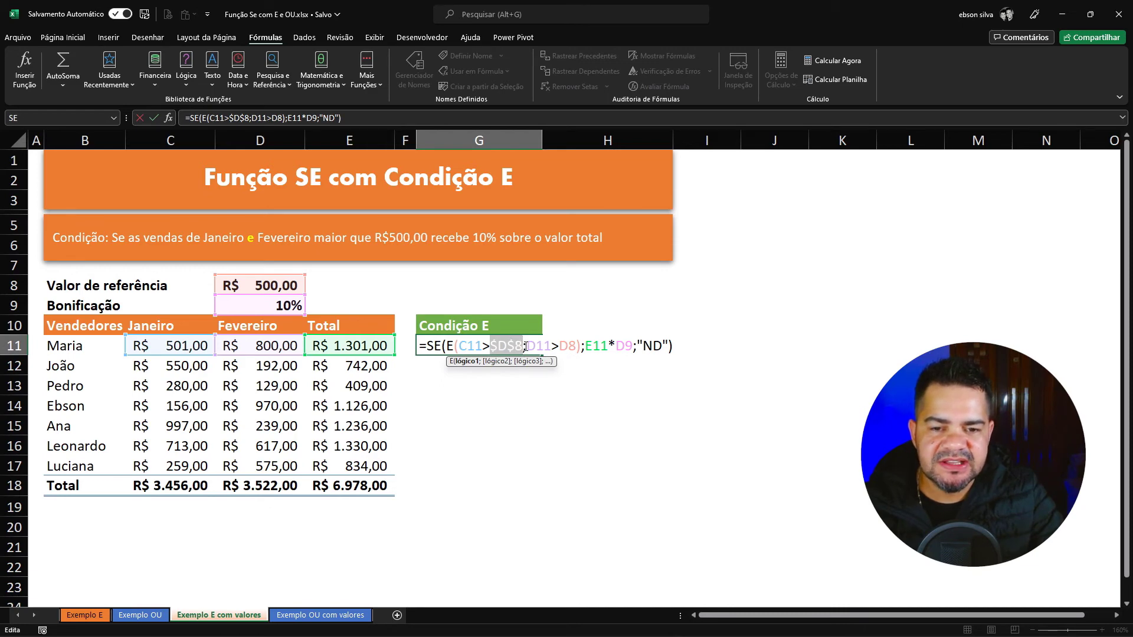
pyautogui.click(567, 347)
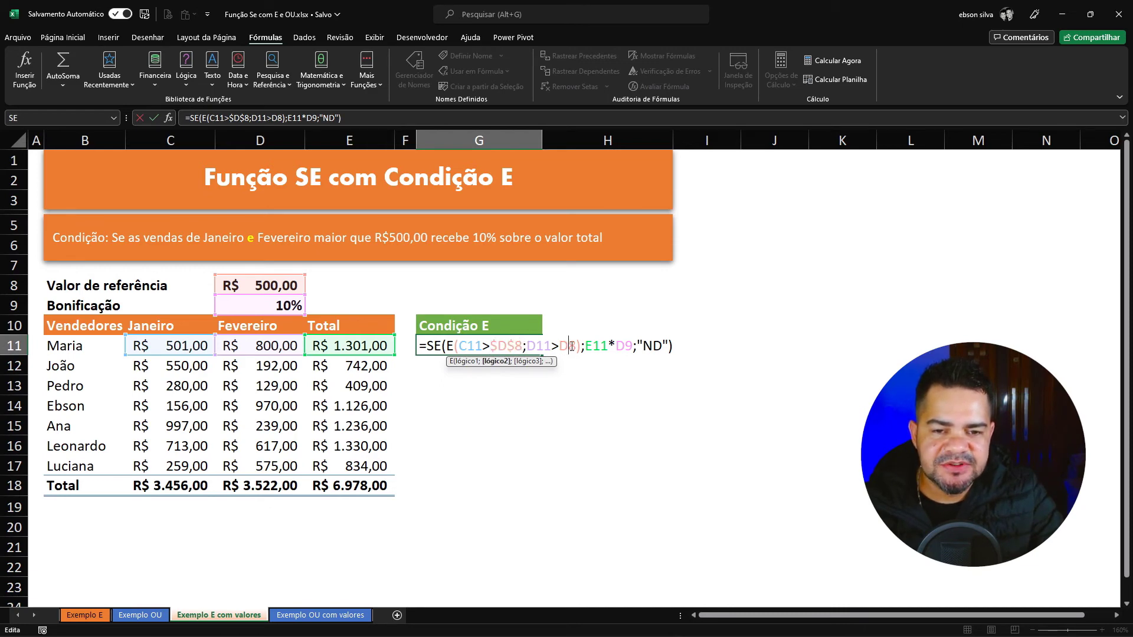
pyautogui.press('F4')
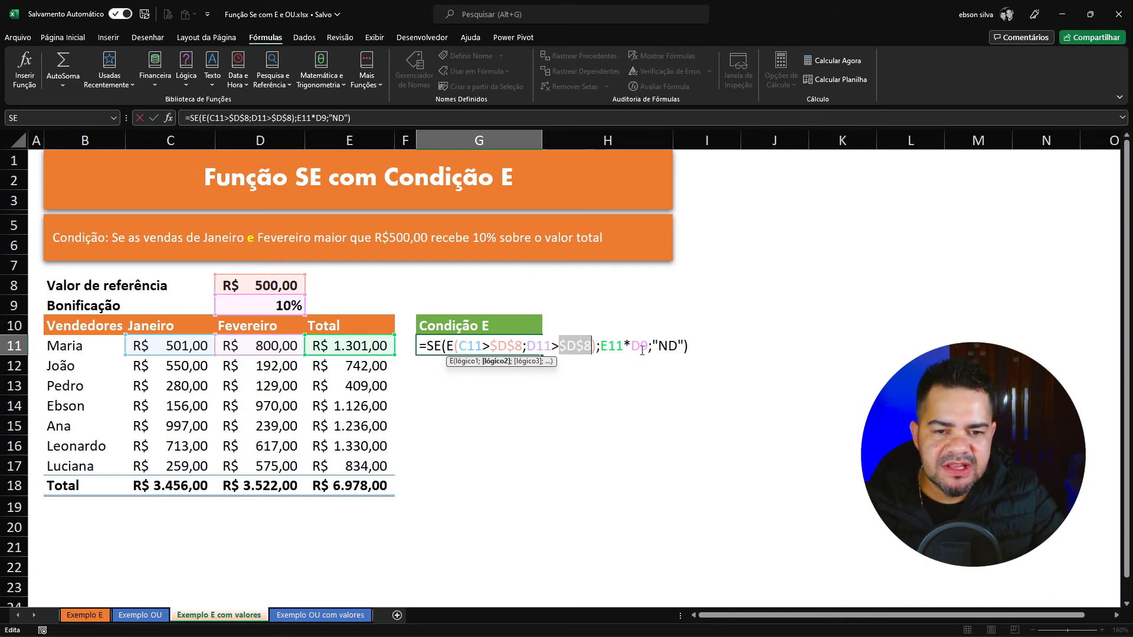
pyautogui.click(642, 347)
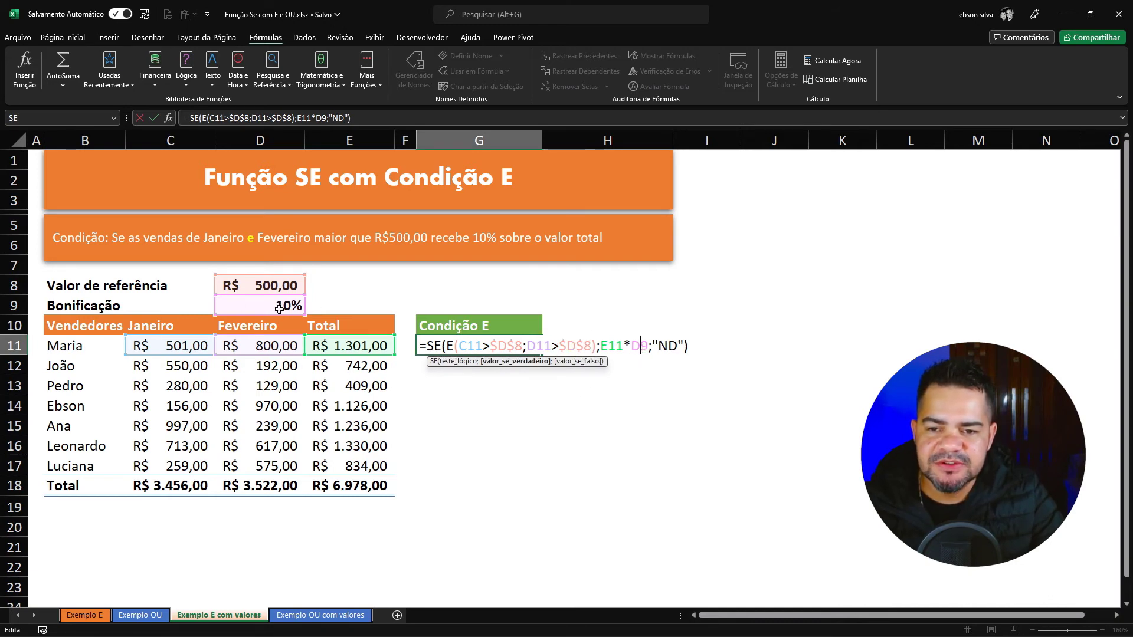
pyautogui.press('F4')
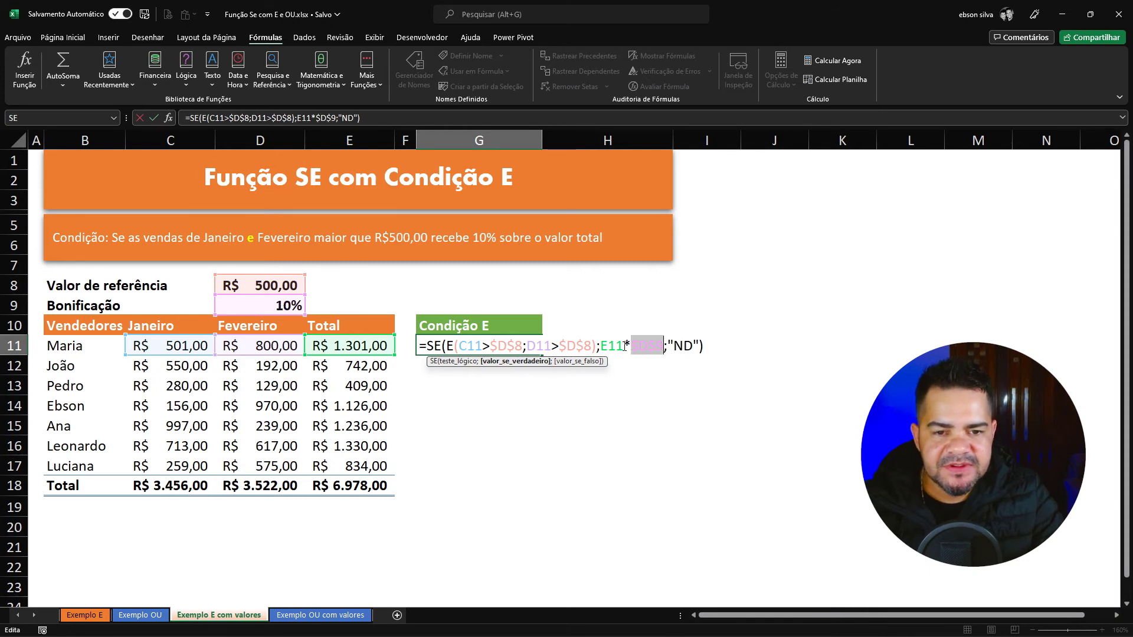
pyautogui.press('Return')
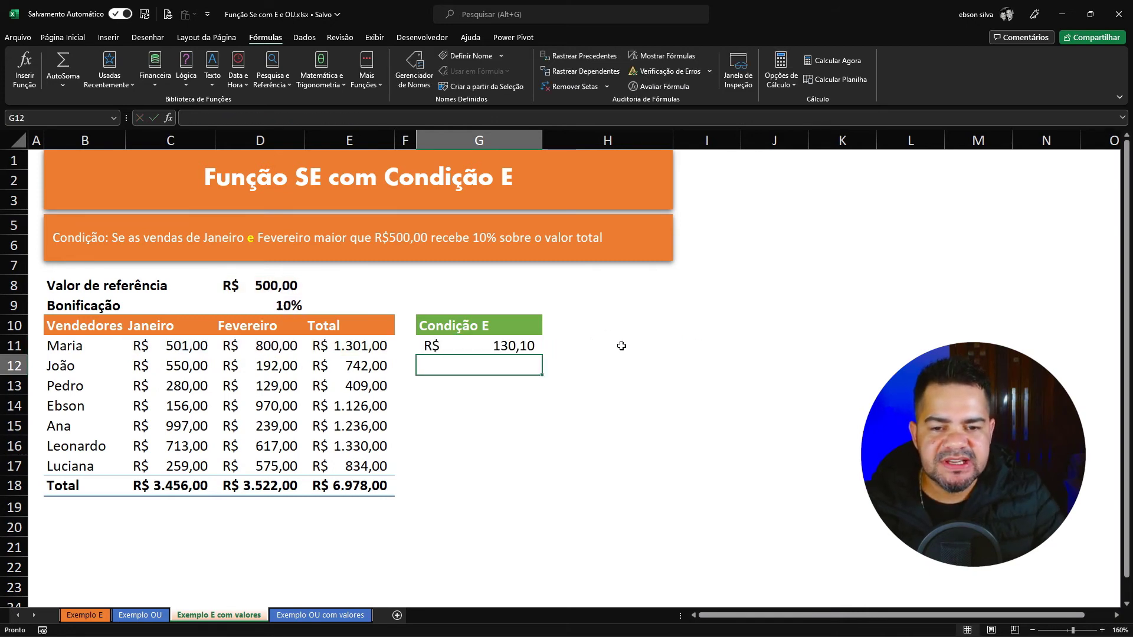
# Copy the G11 formula down to G17 for all sellers and inspect the copied formula in G12
pyautogui.click(507, 343)
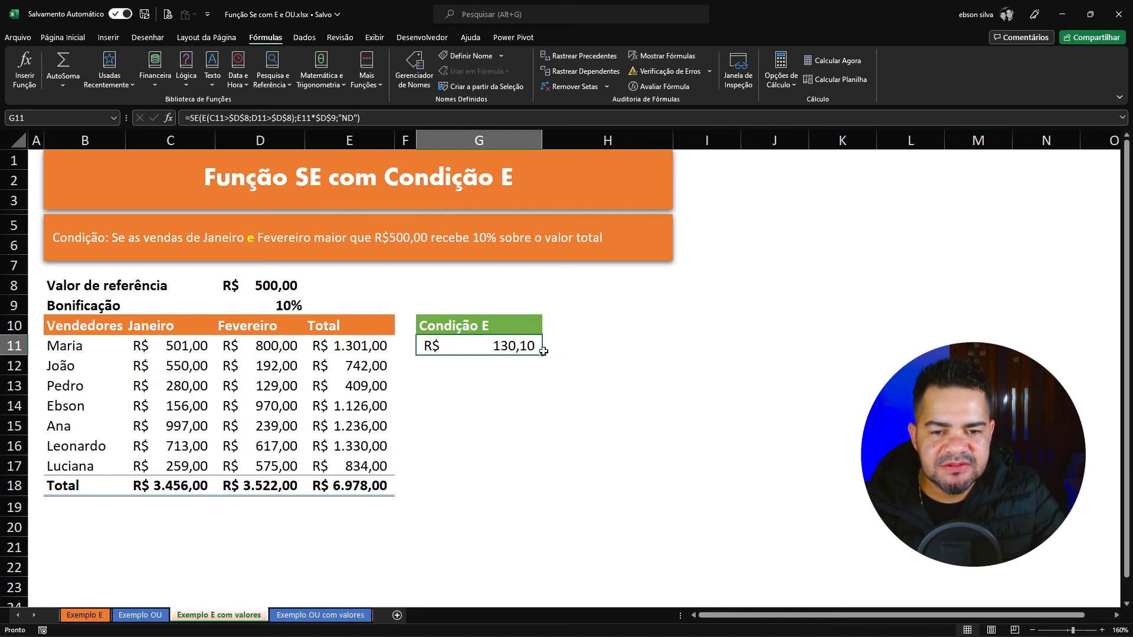
pyautogui.moveTo(543, 352); pyautogui.dragTo(543, 469)
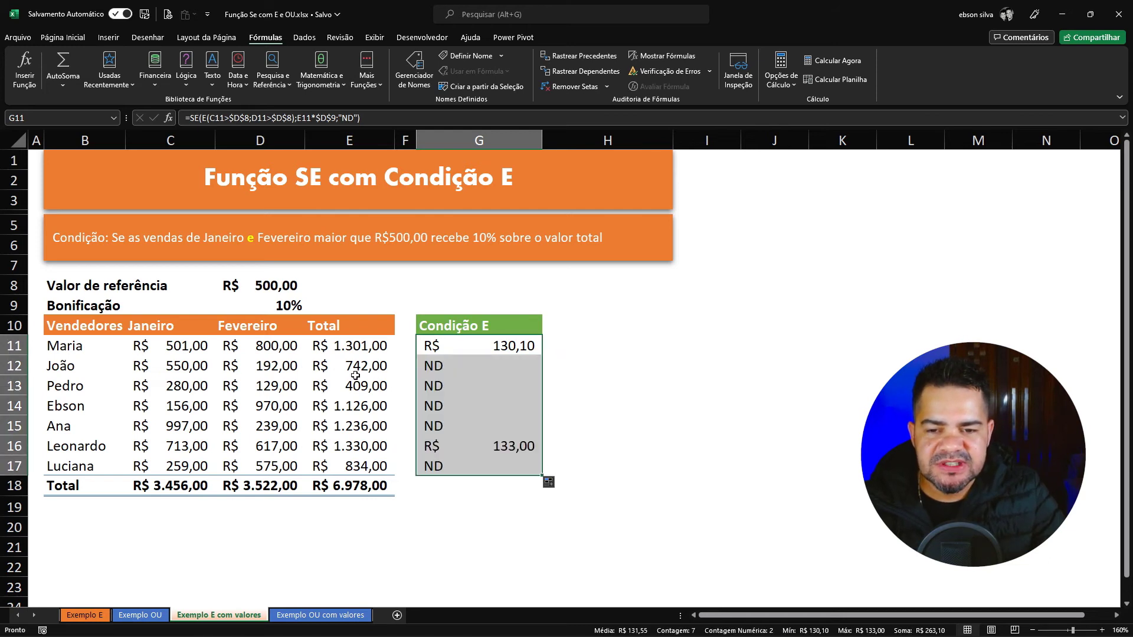
pyautogui.click(523, 365)
pyautogui.moveTo(523, 366); pyautogui.dragTo(525, 366)
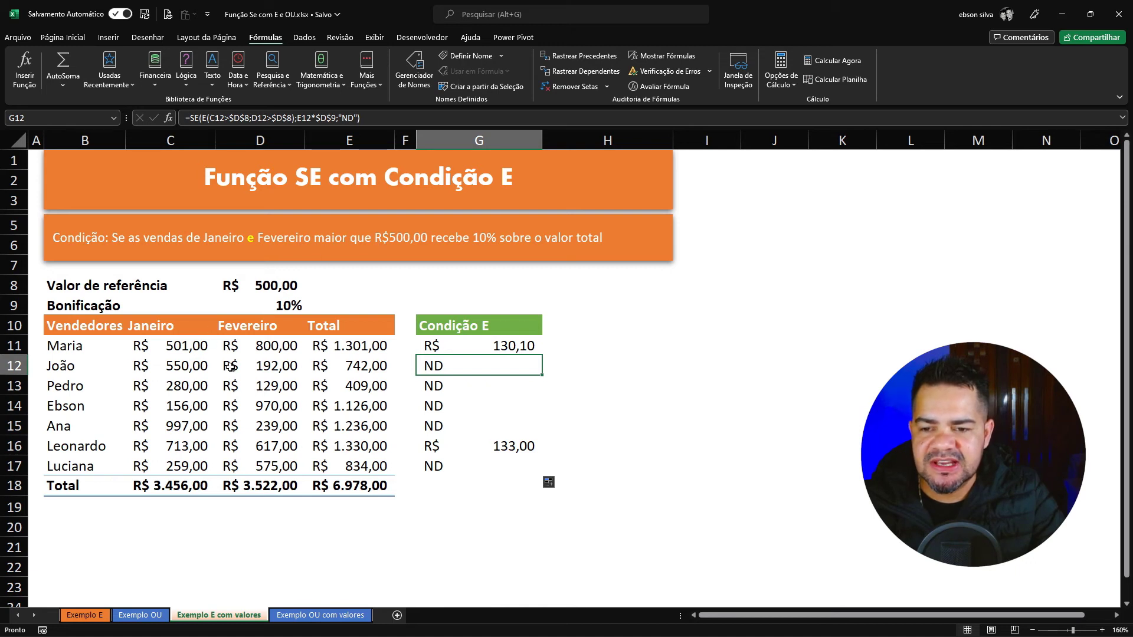
# Set the second seller's Fevereiro sales in D12 to 600 and check the bonus in G12 against the total in E12
pyautogui.click(193, 367)
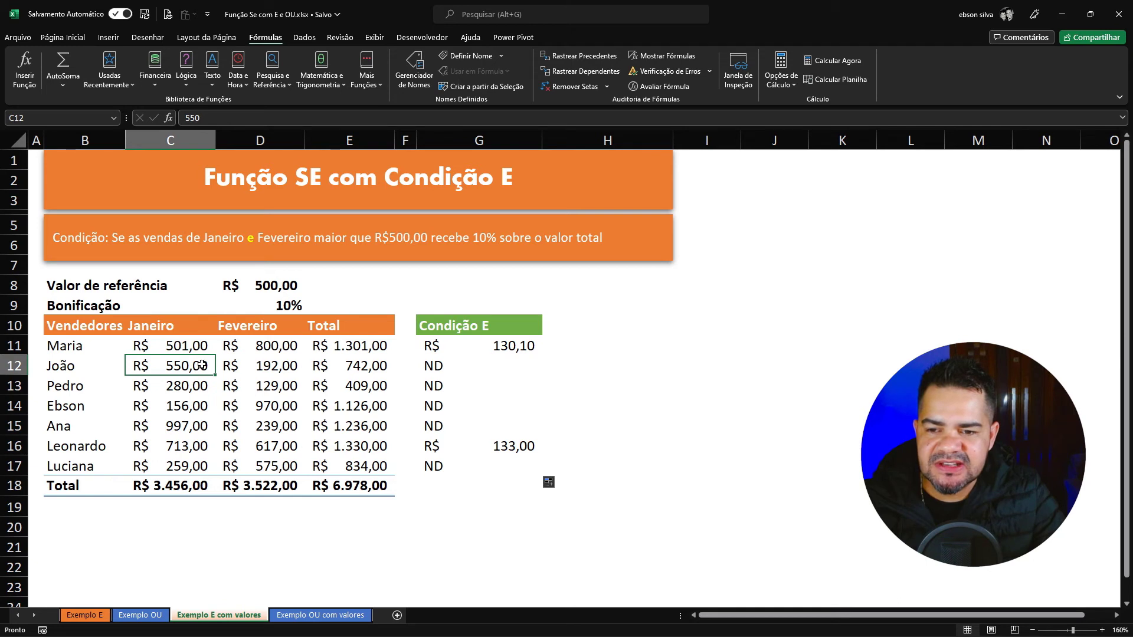
pyautogui.click(266, 366)
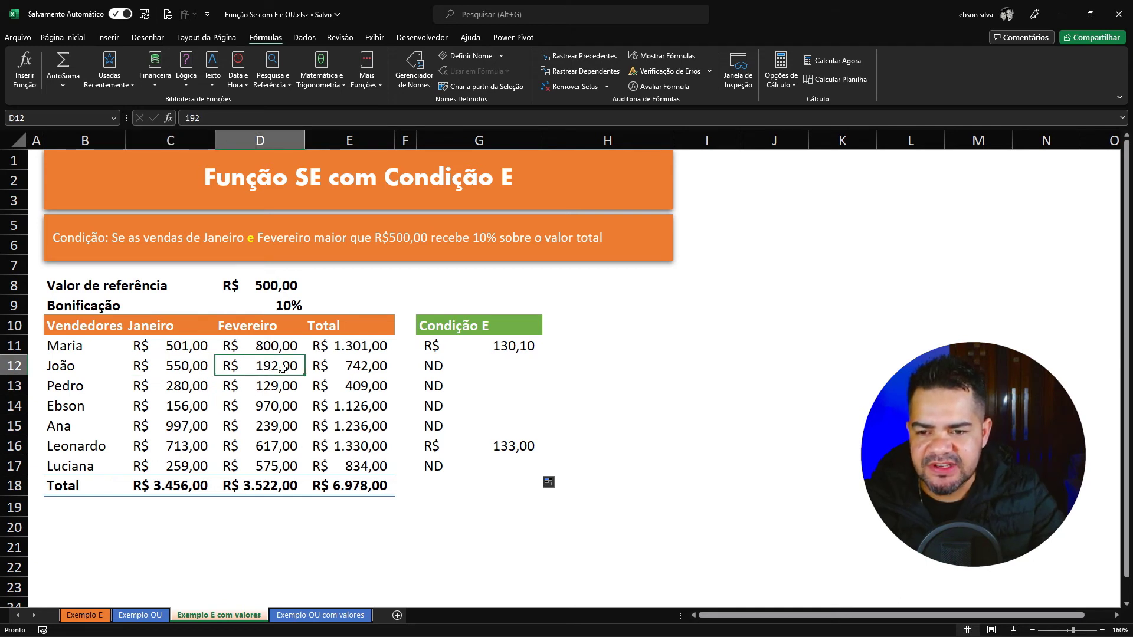
pyautogui.write('600')
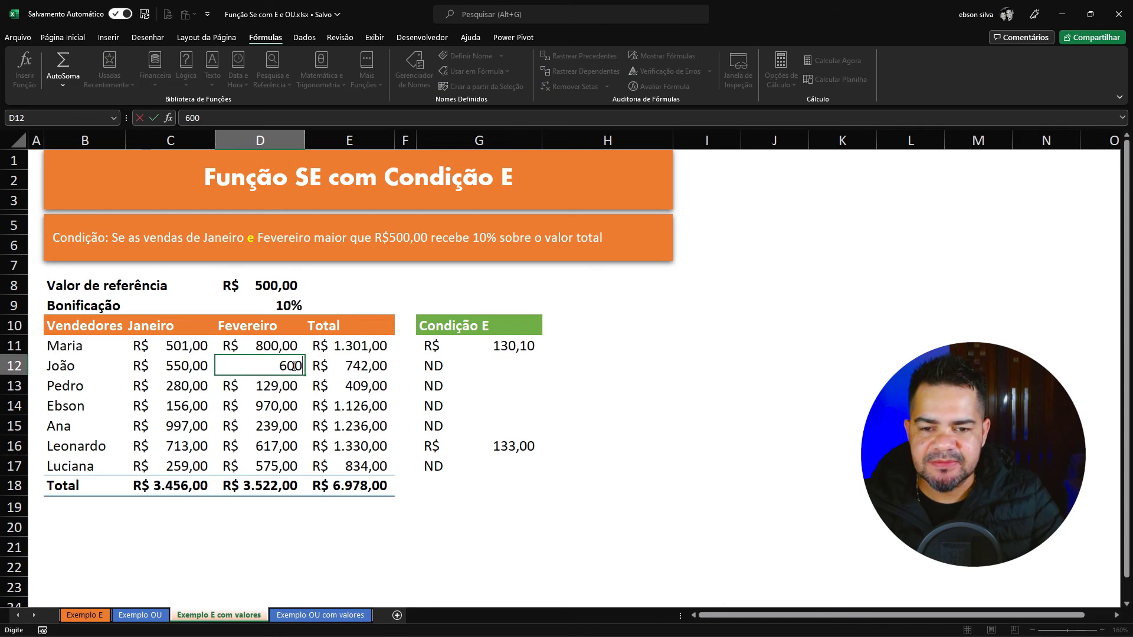
pyautogui.press('Return')
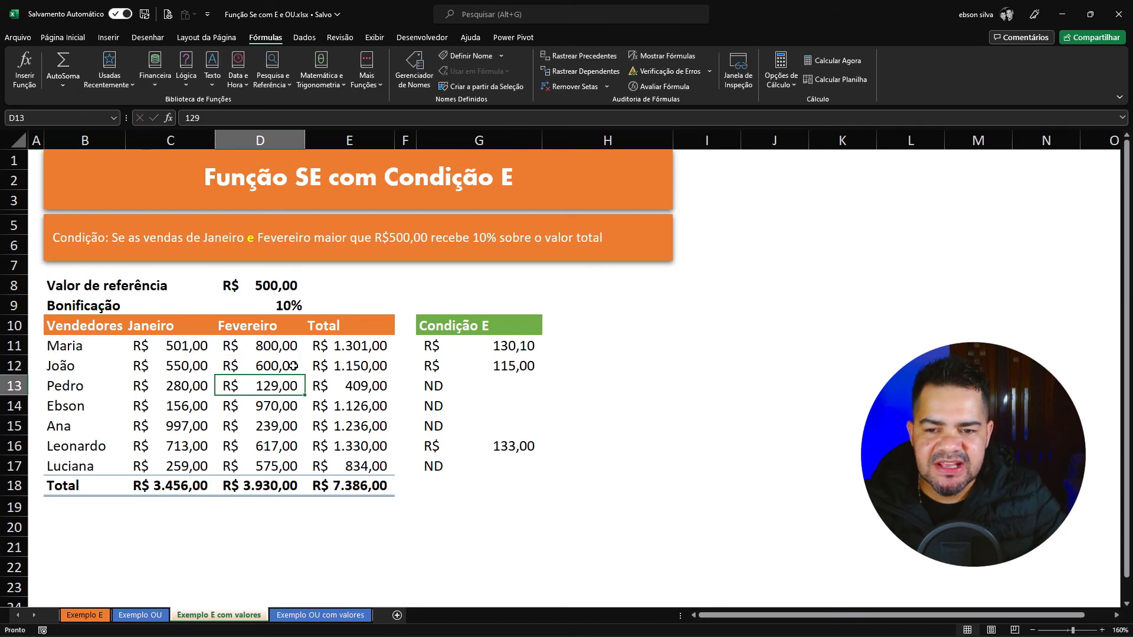
pyautogui.click(474, 369)
pyautogui.click(367, 366)
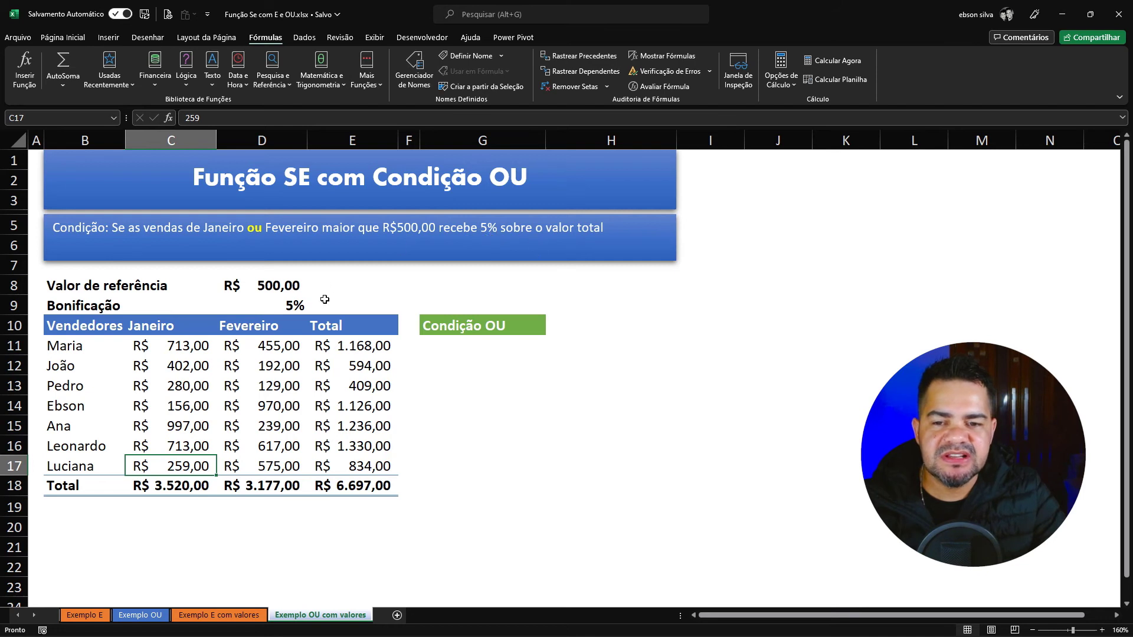
# On the Exemplo OU com valores sheet, review the first seller's sales and total, the reference value in D8 and the bonus rate in D9
pyautogui.click(479, 347)
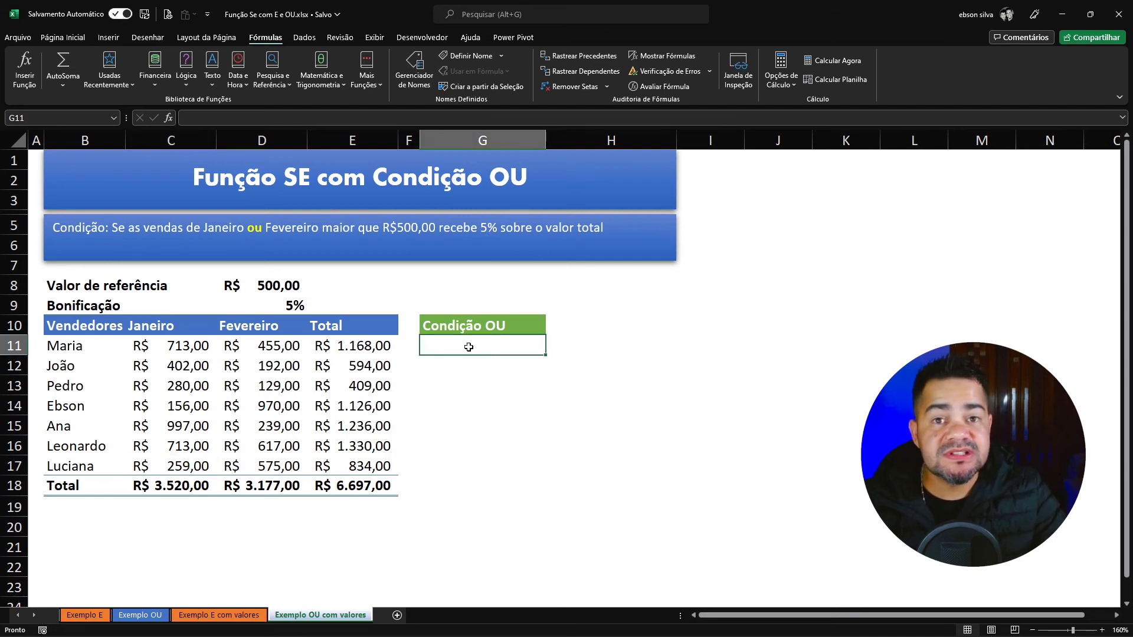
pyautogui.click(182, 348)
pyautogui.click(224, 347)
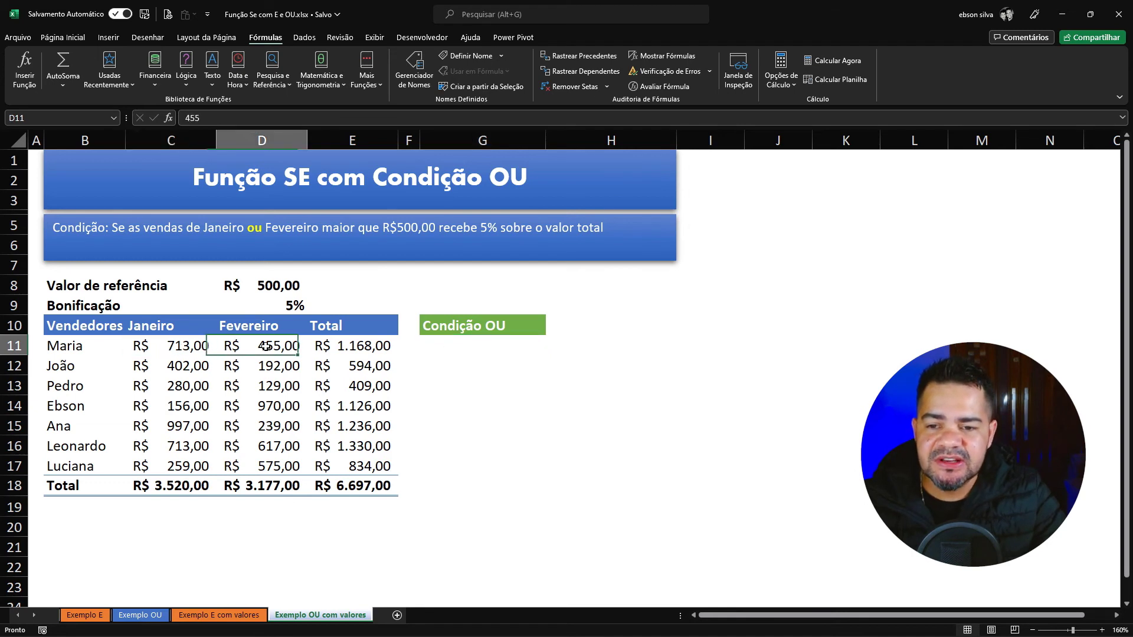
pyautogui.click(283, 287)
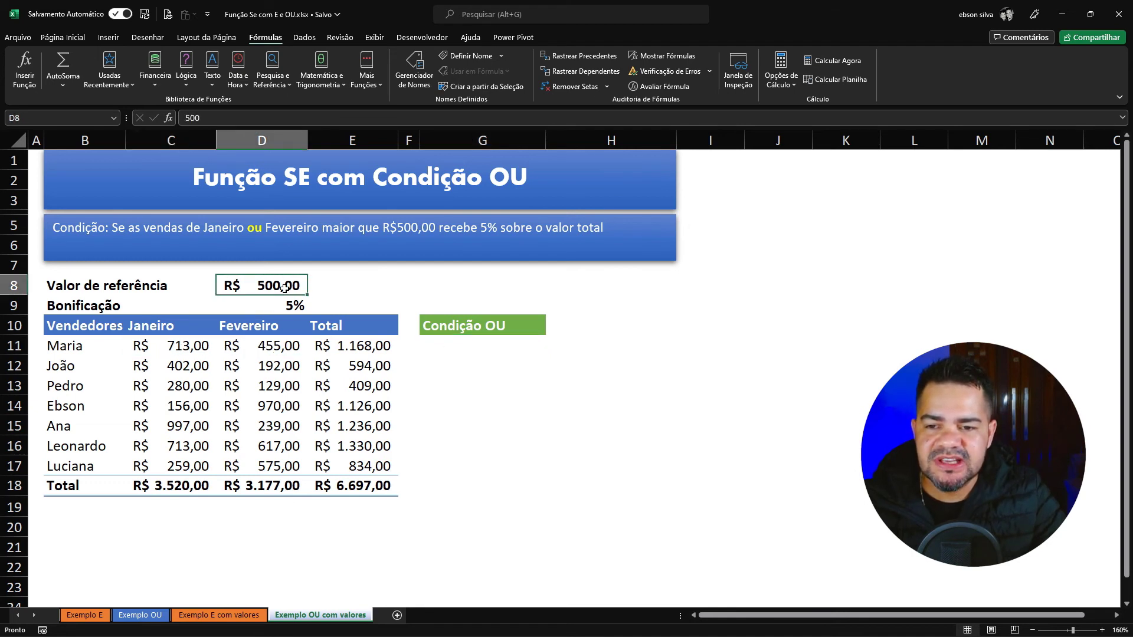
pyautogui.click(280, 301)
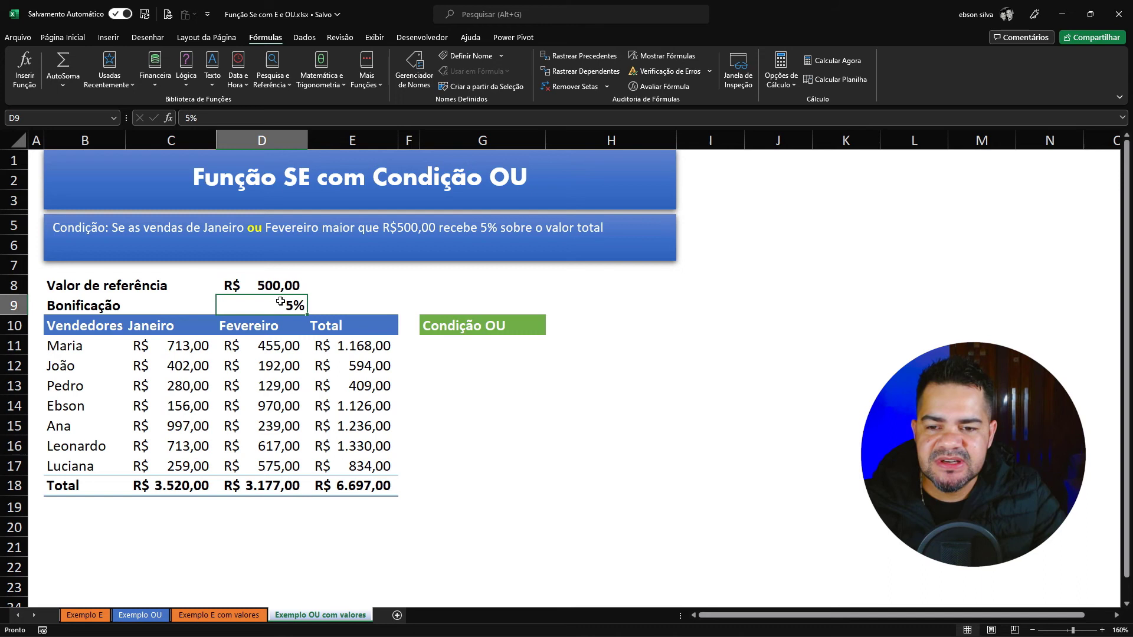
pyautogui.click(365, 344)
# Start an SE formula with a nested OU in G11 of the Exemplo OU com valores sheet, with C11>D8 as the first test
pyautogui.click(484, 344)
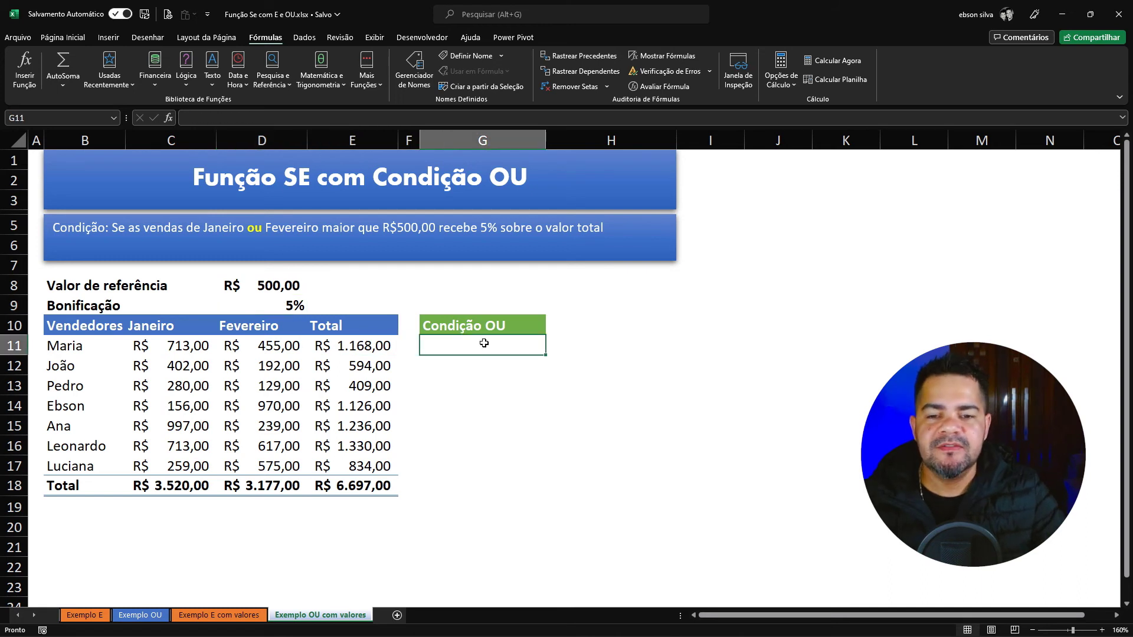
pyautogui.write('=se')
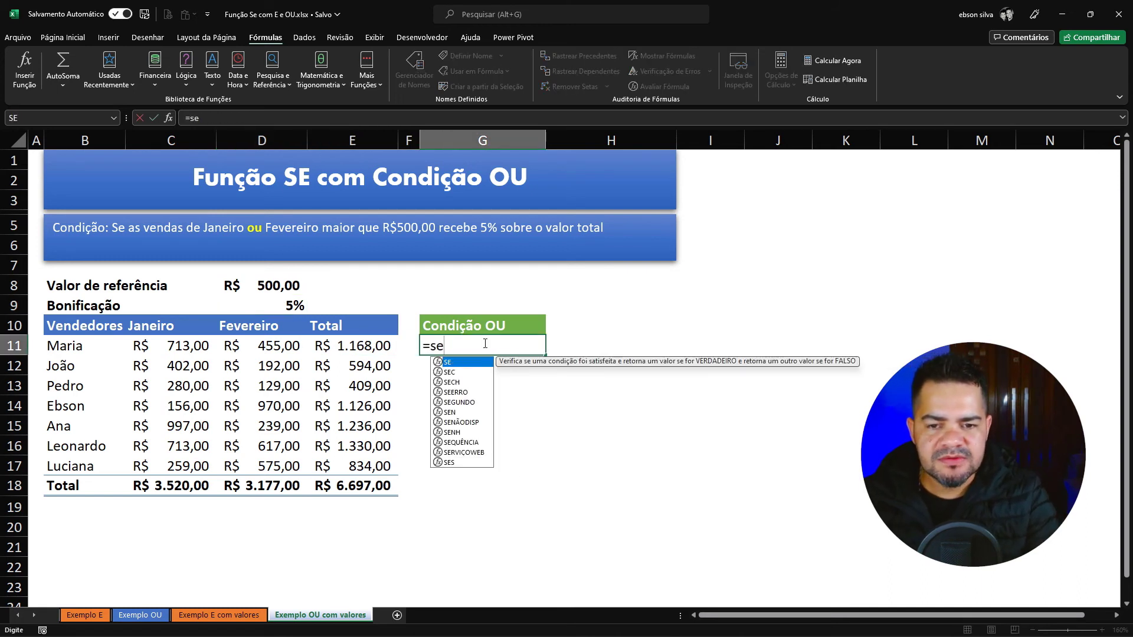
pyautogui.write('(')
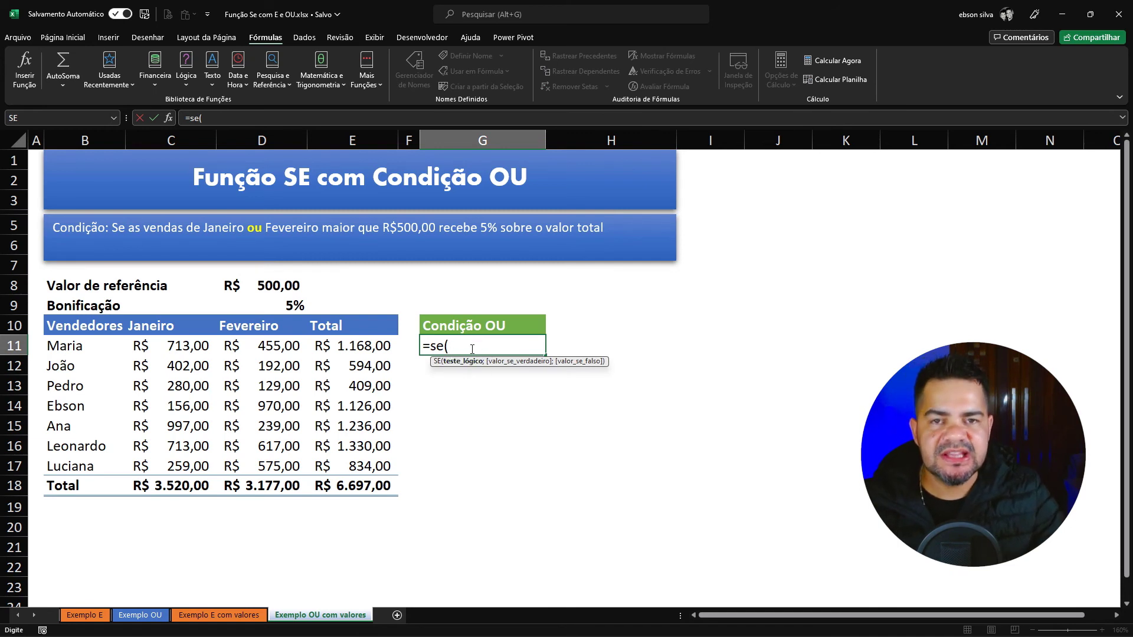
pyautogui.write('ou')
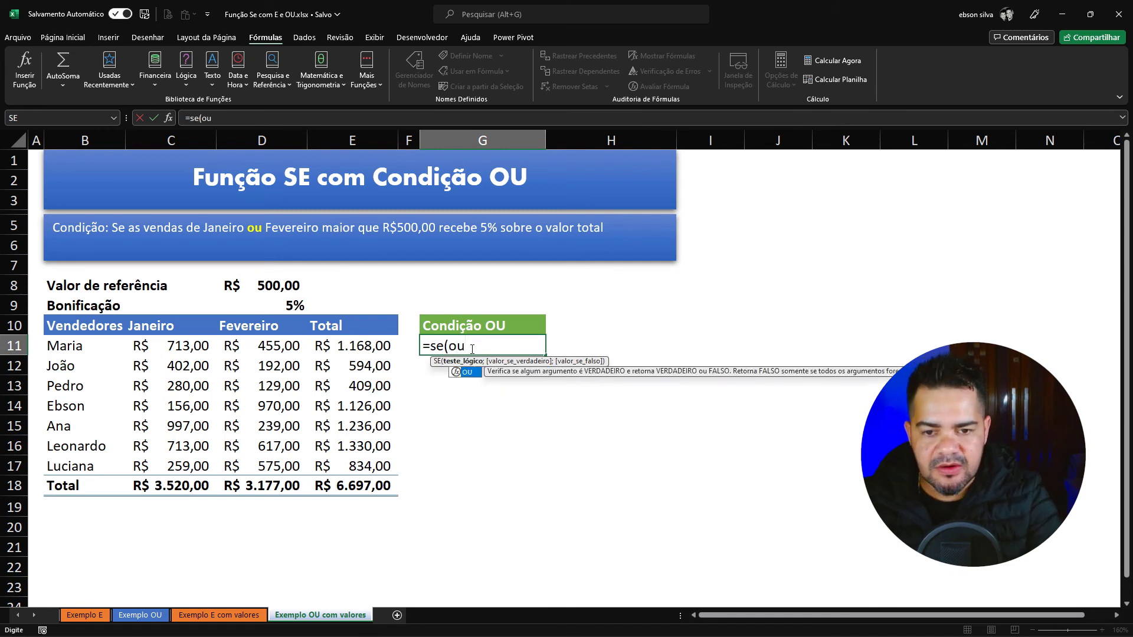
pyautogui.write('(')
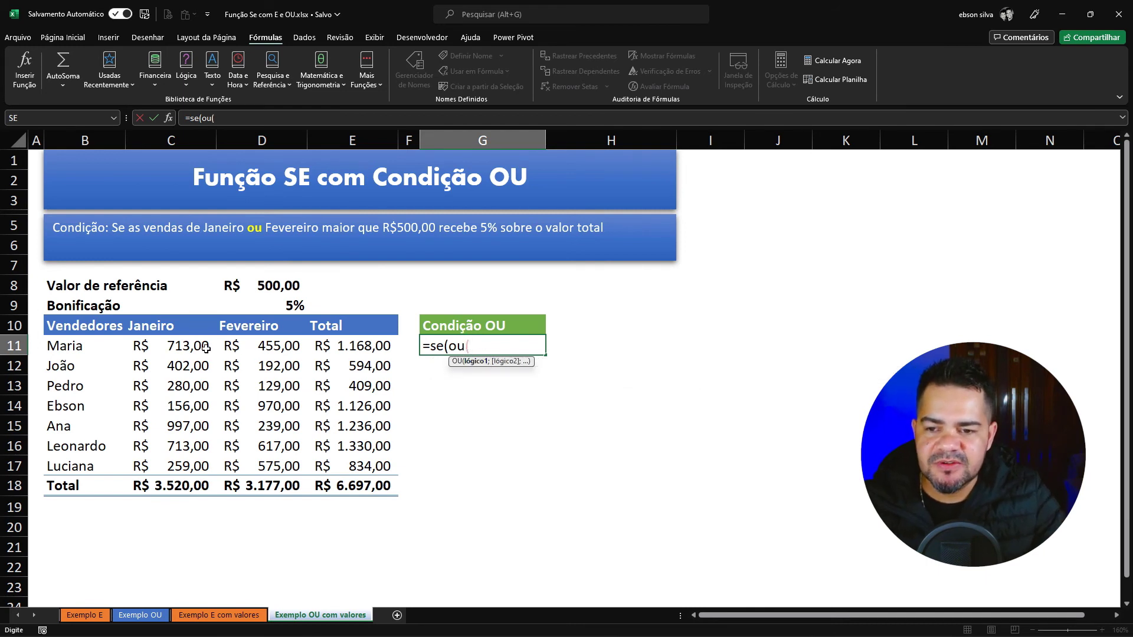
pyautogui.click(188, 345)
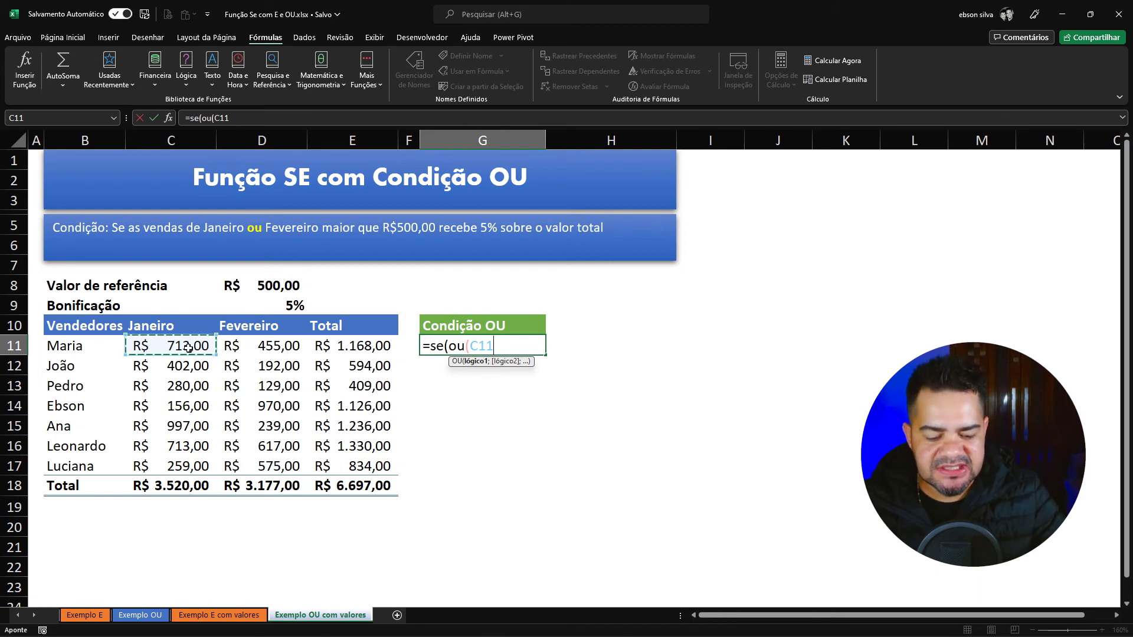
pyautogui.write('>')
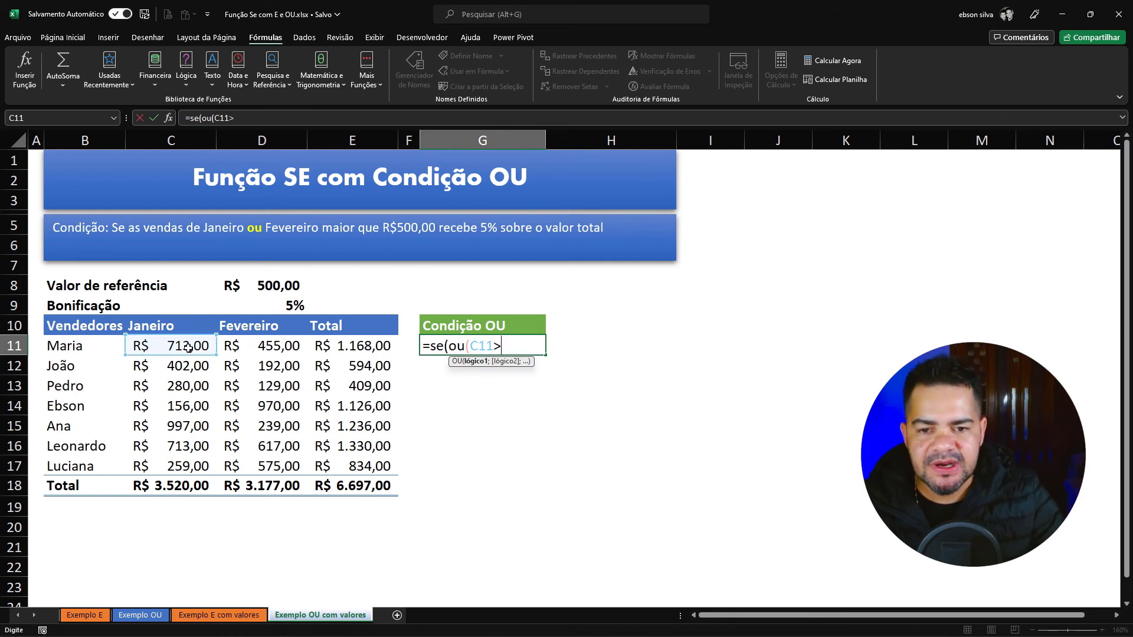
pyautogui.click(278, 286)
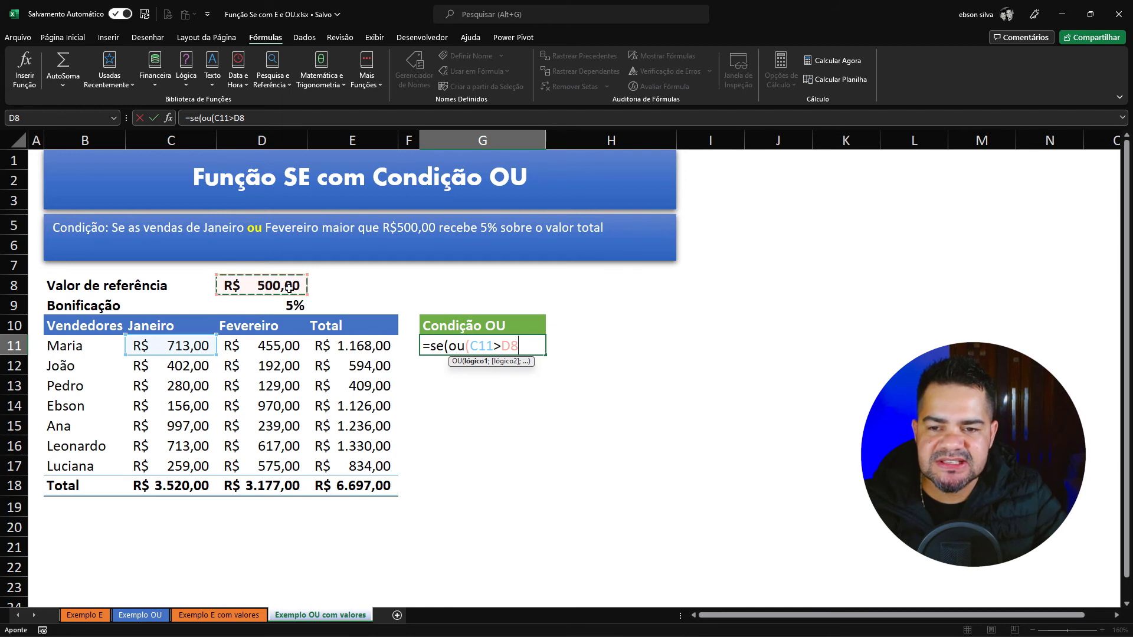
pyautogui.write(';')
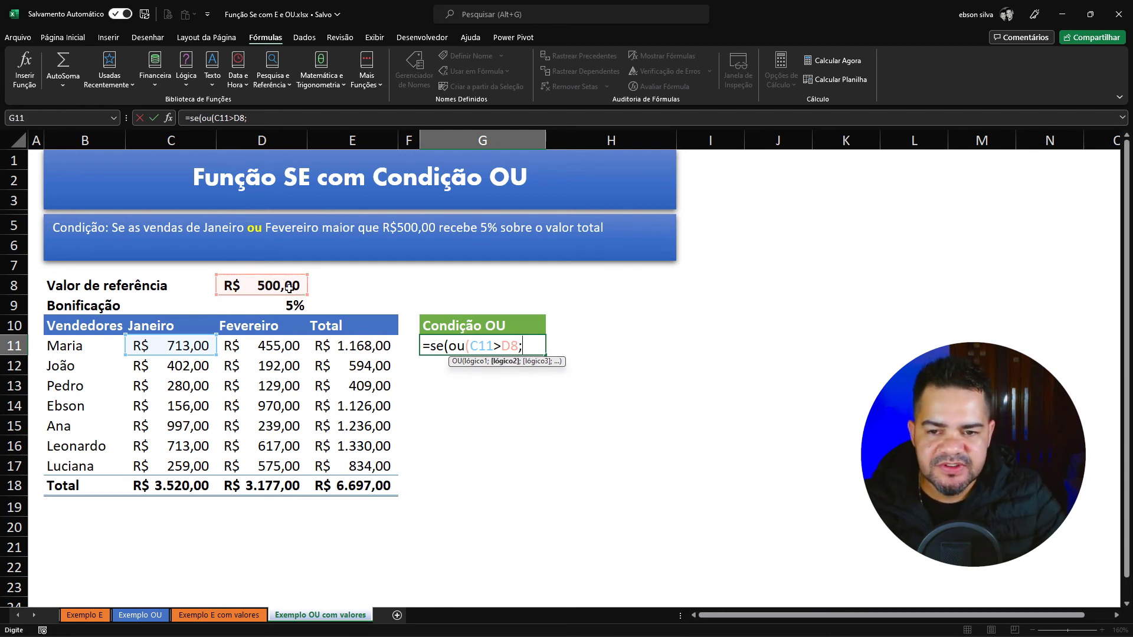
# Add D11>D8 as the second test of the OU function in the G11 formula
pyautogui.click(278, 346)
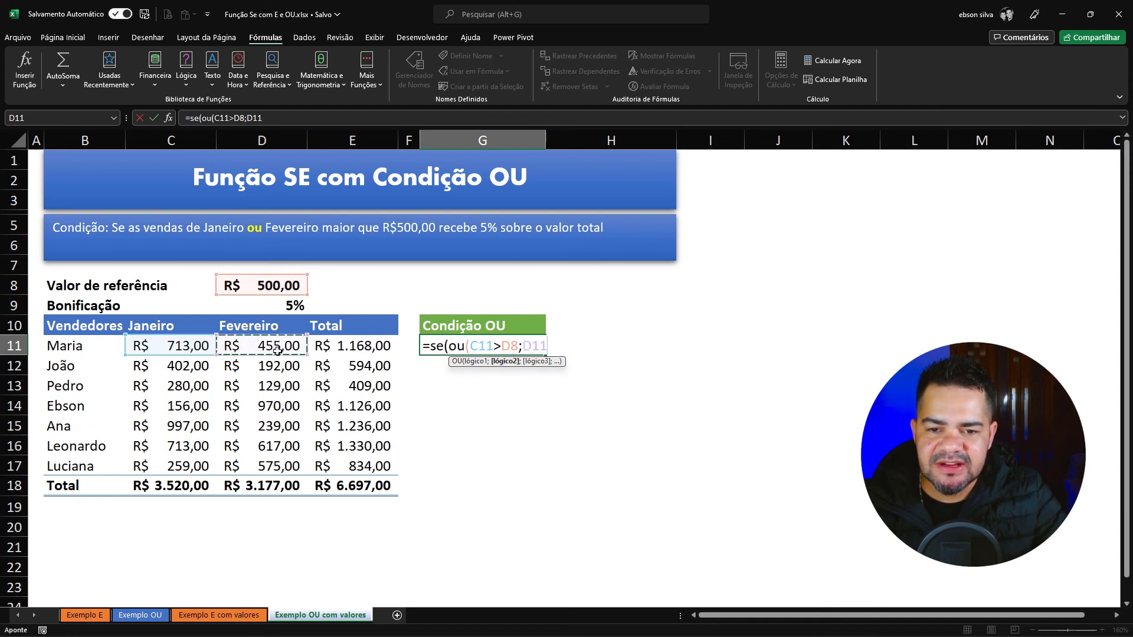
pyautogui.write('>')
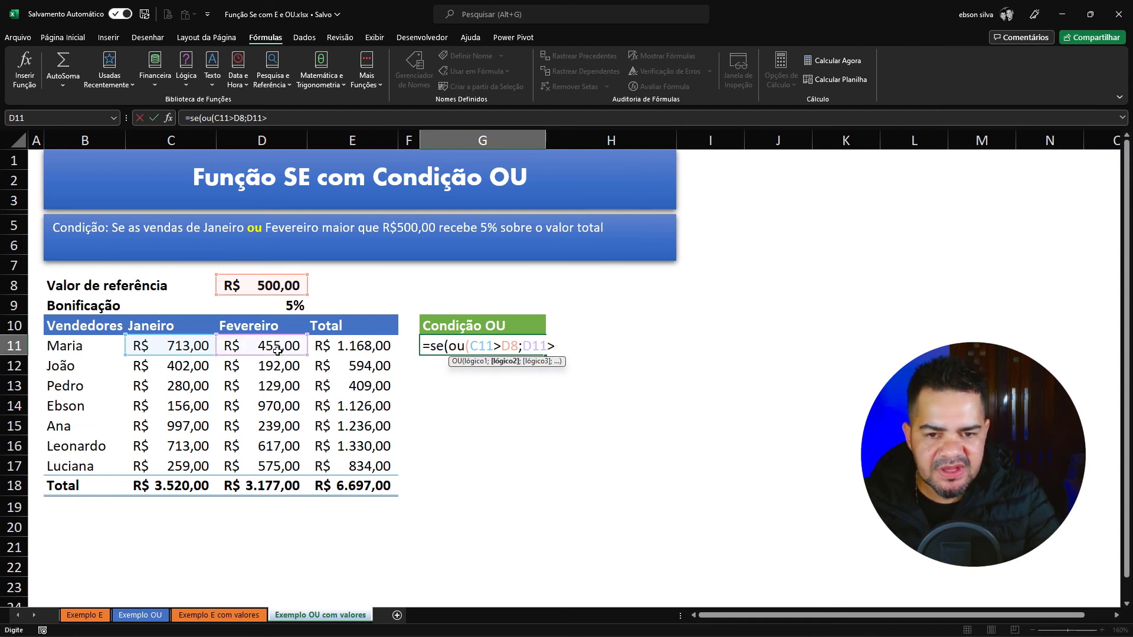
pyautogui.click(284, 286)
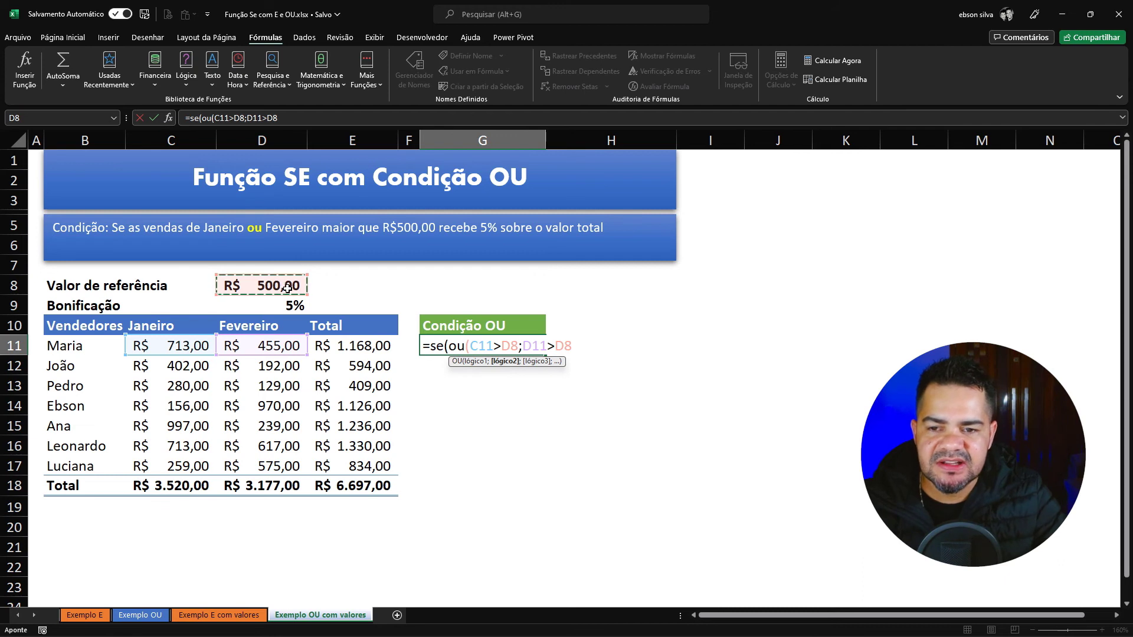
pyautogui.write(';')
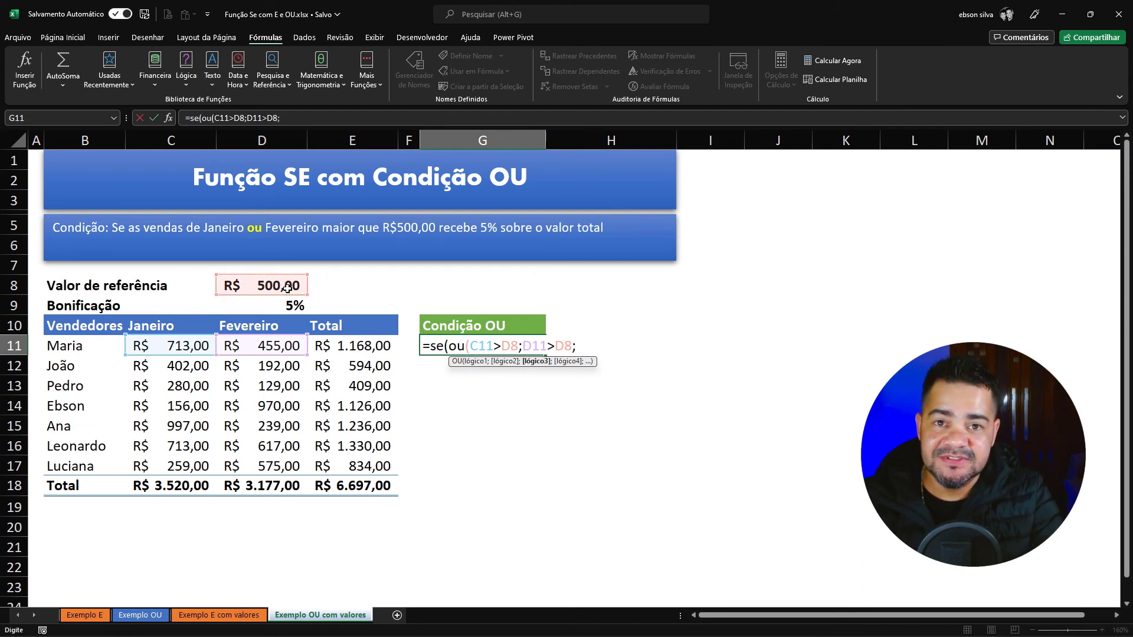
pyautogui.press('BackSpace')
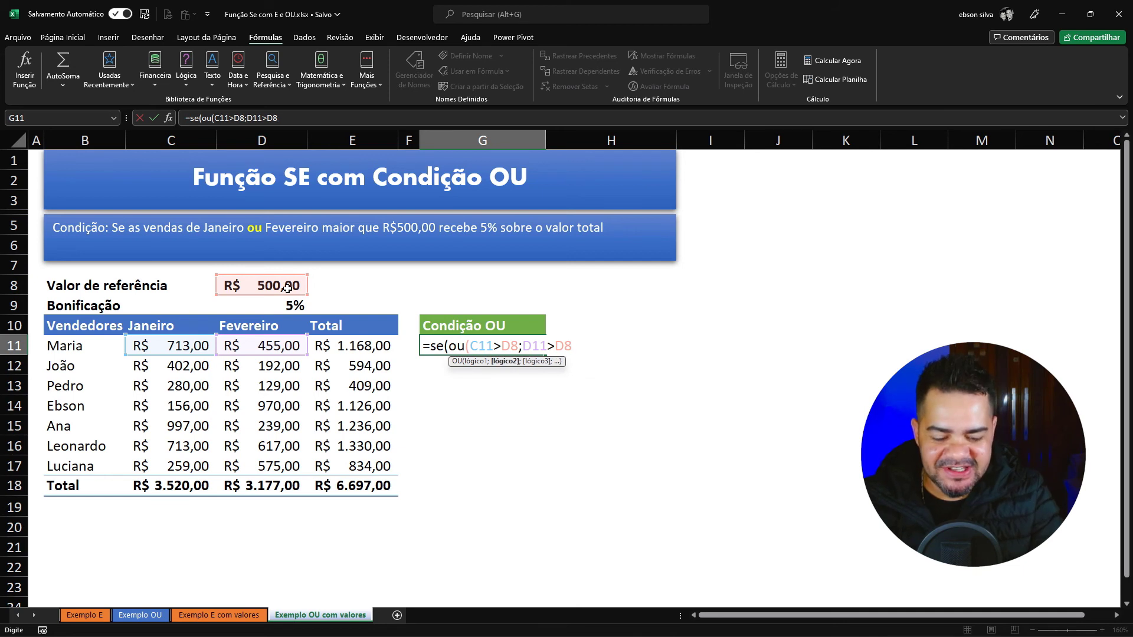
# Complete the G11 formula by closing the OU function, returning E11*D9 when true and "ND" when false
pyautogui.write(')')
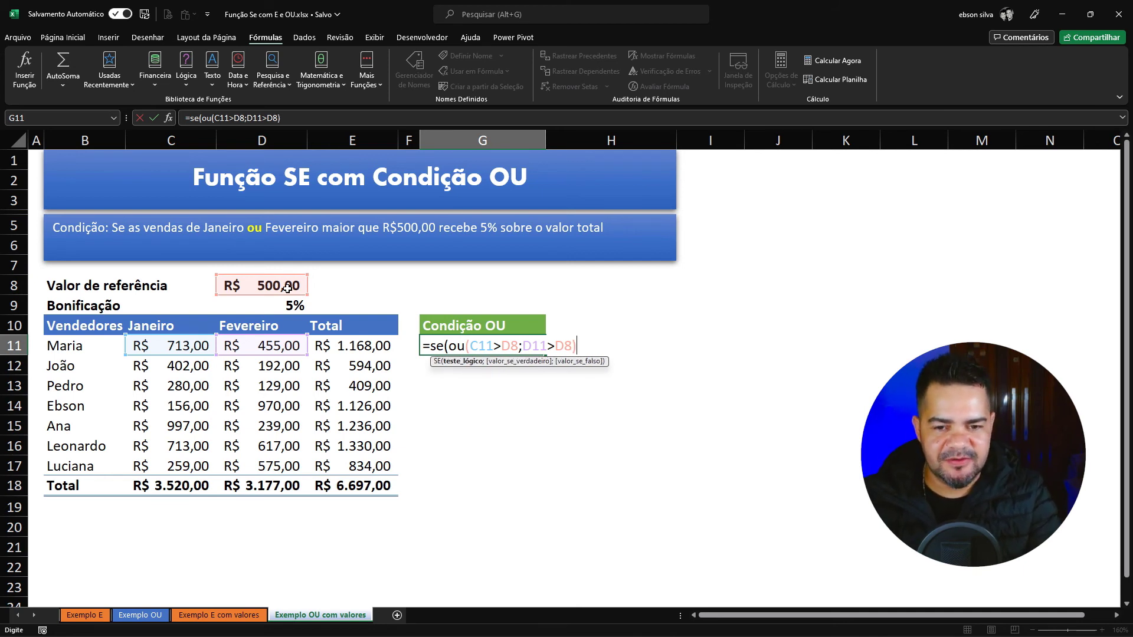
pyautogui.write(';')
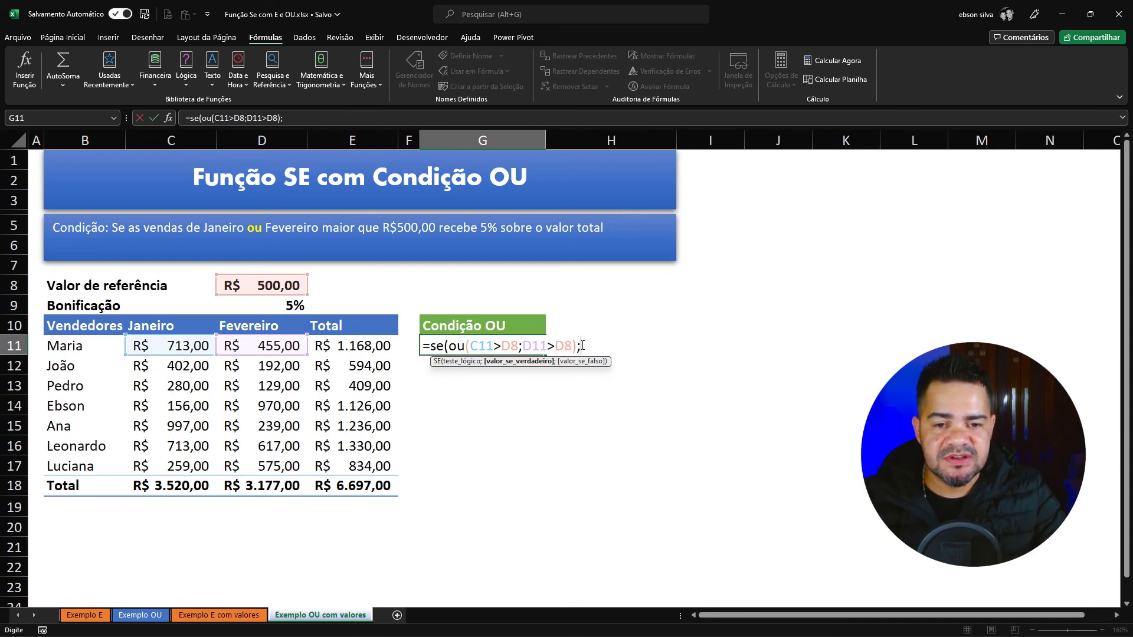
pyautogui.click(364, 348)
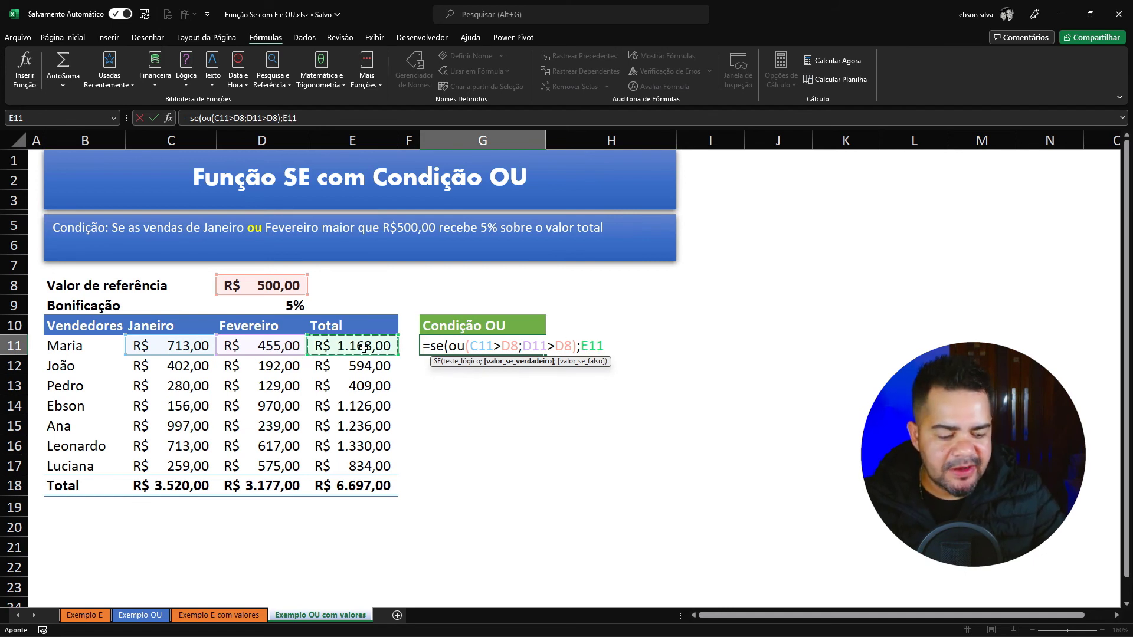
pyautogui.write('*')
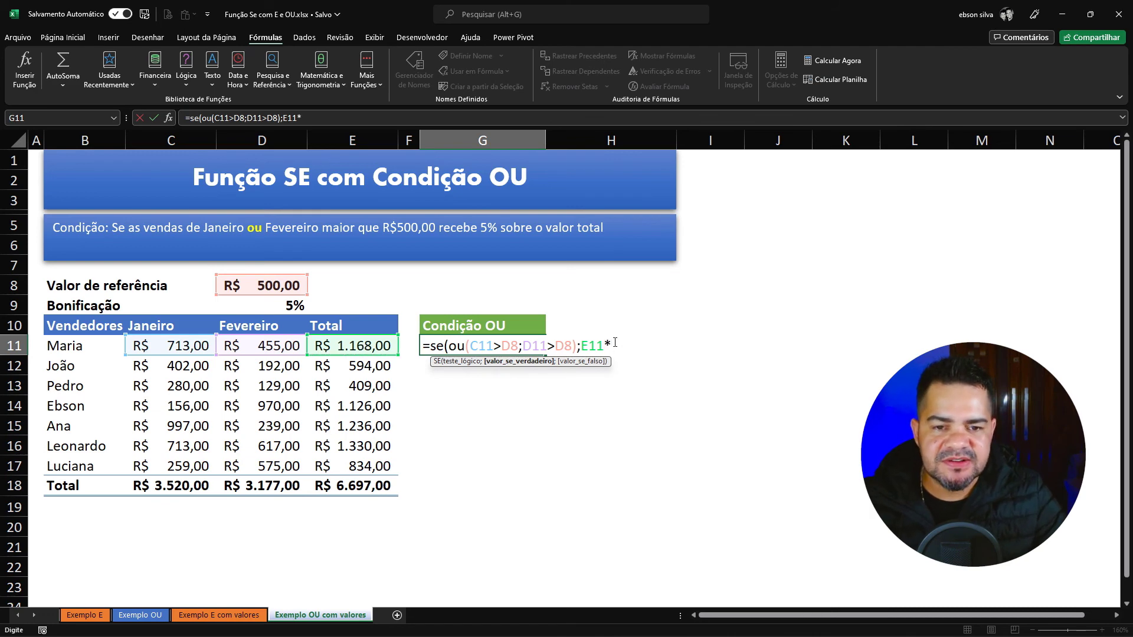
pyautogui.click(291, 309)
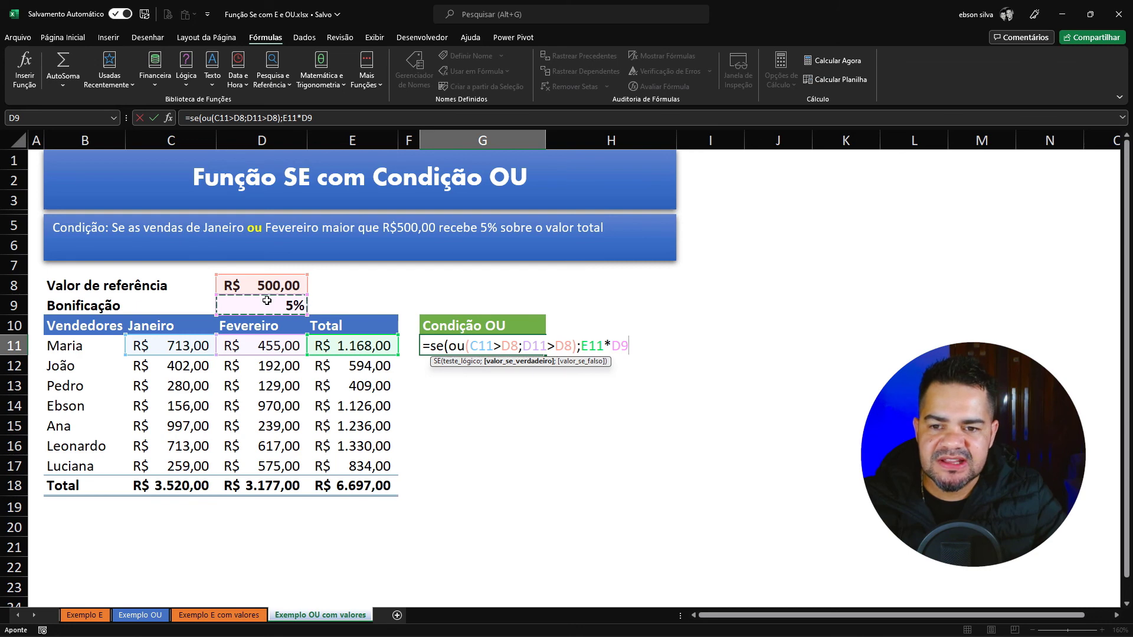
pyautogui.write(';')
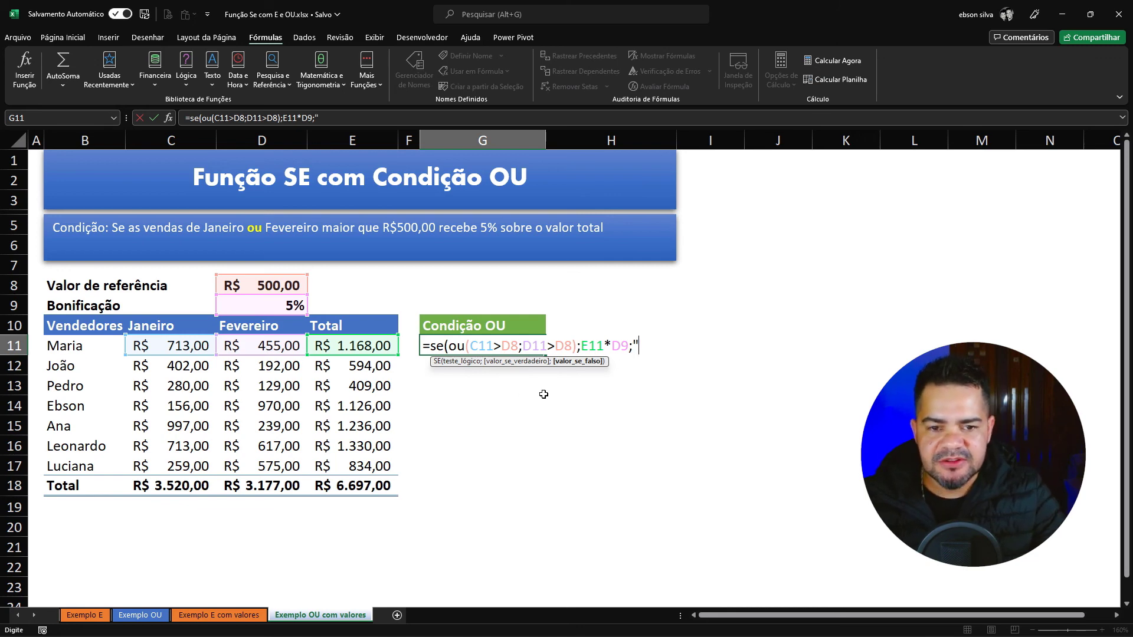
pyautogui.write('"ND')
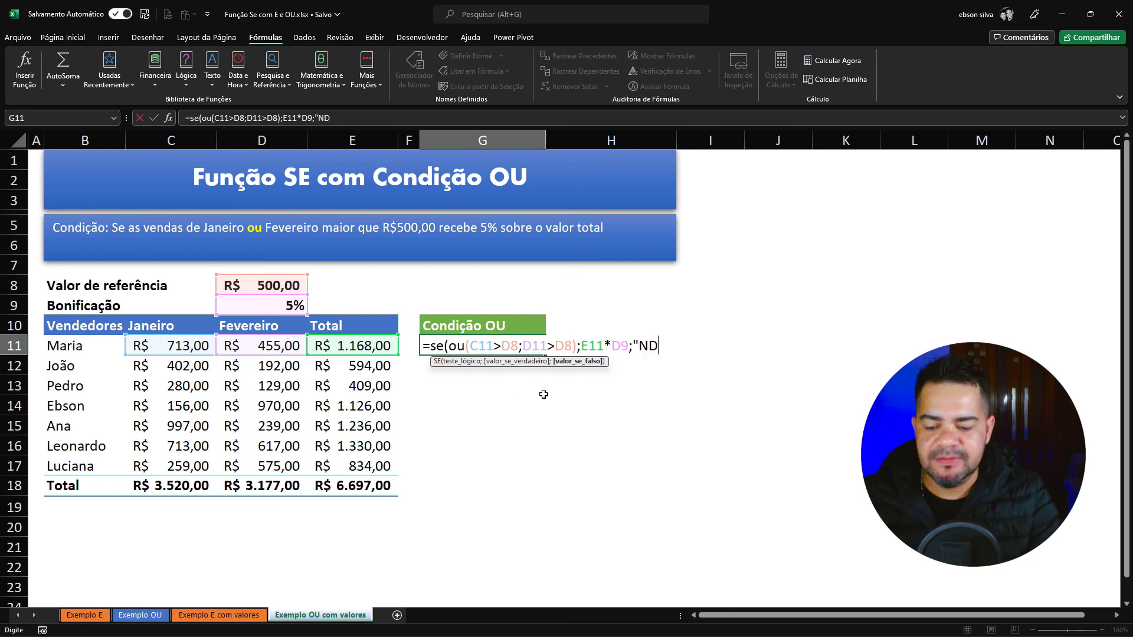
pyautogui.write('")')
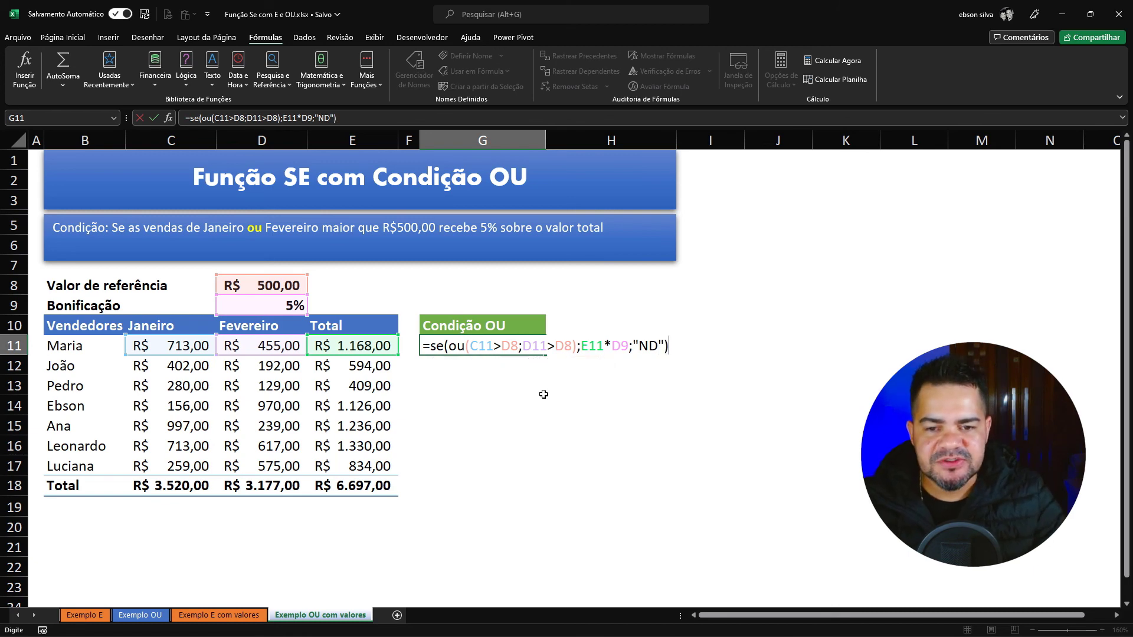
pyautogui.press('Return')
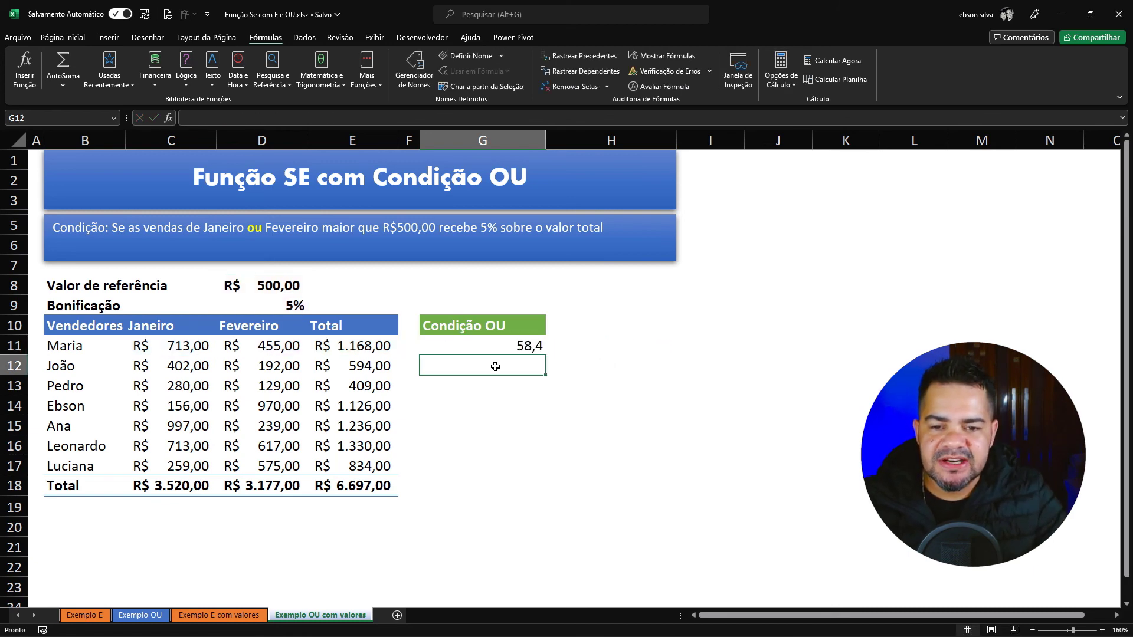
# Apply the R$ accounting number format to the bonus in G11
pyautogui.click(500, 347)
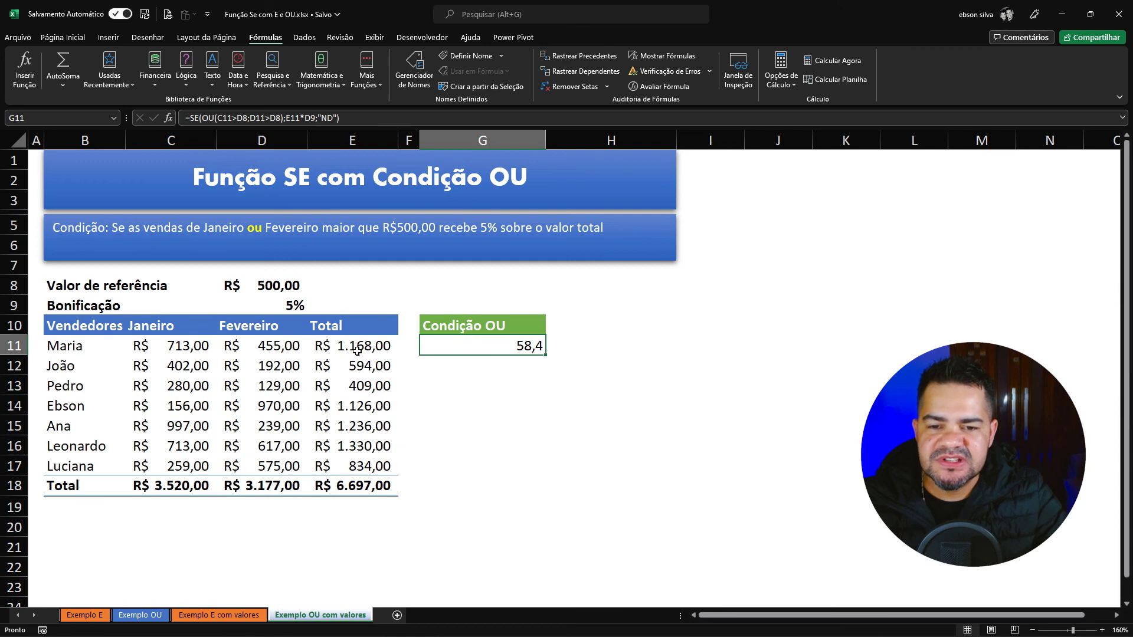
pyautogui.click(62, 37)
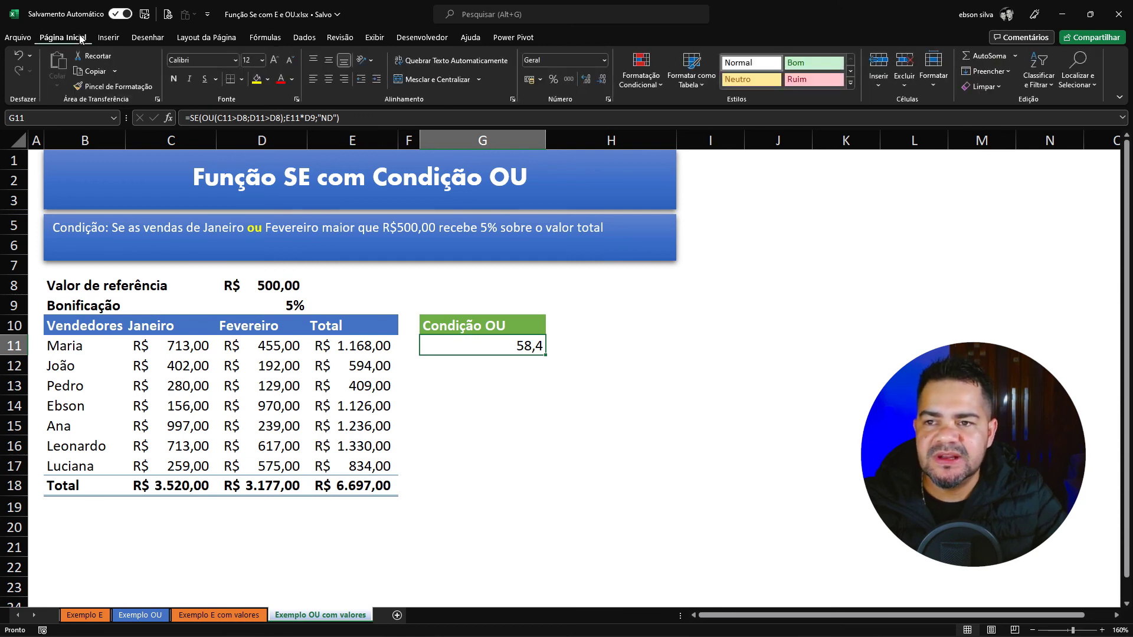
pyautogui.click(530, 82)
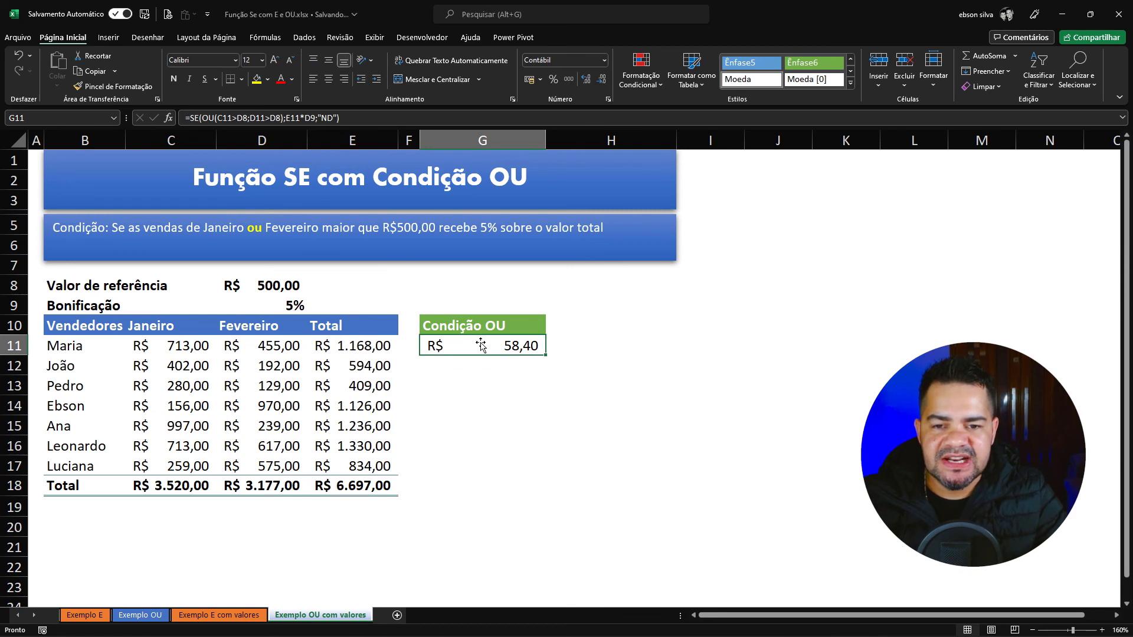
# Make both D8 references and the D9 reference absolute in the G11 formula, and fill it down through G17
pyautogui.press('F2')
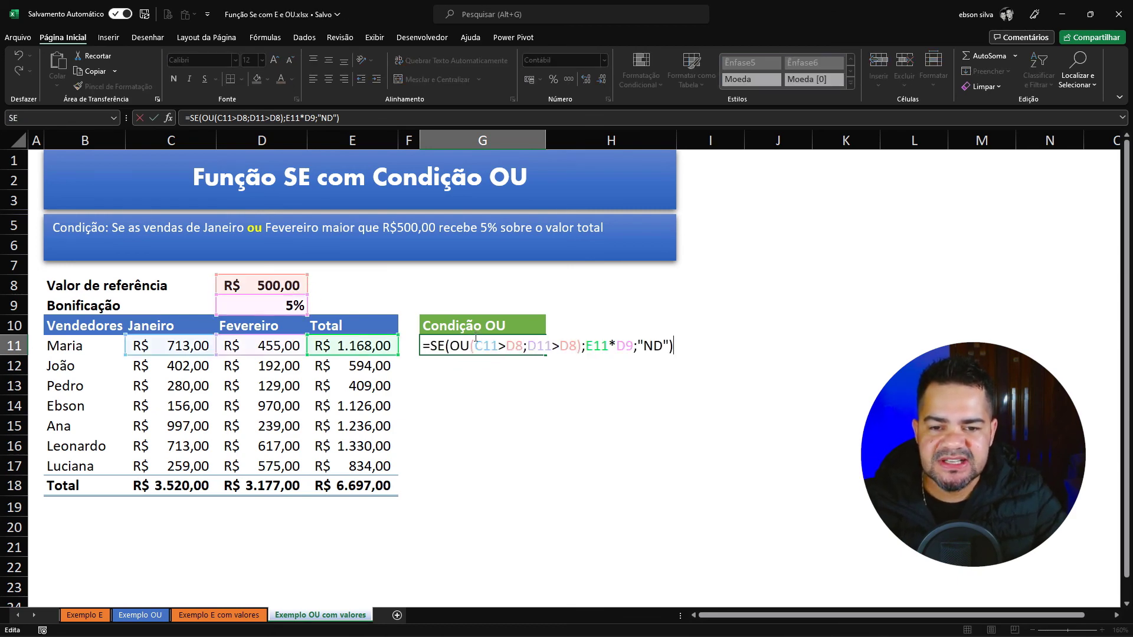
pyautogui.click(512, 346)
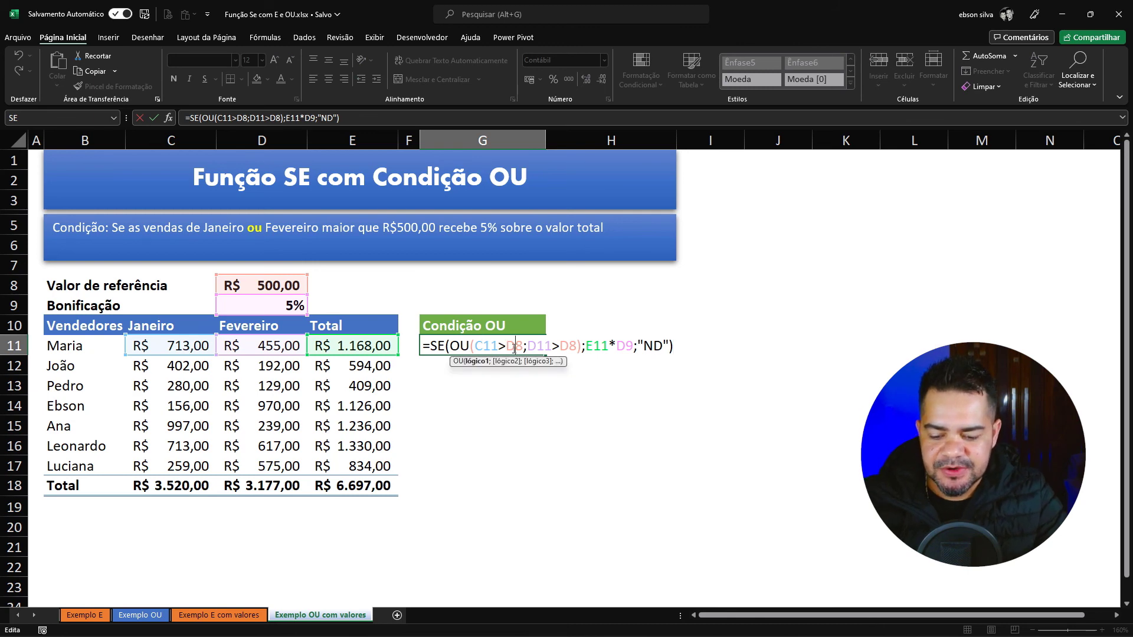
pyautogui.press('F4')
pyautogui.click(582, 348)
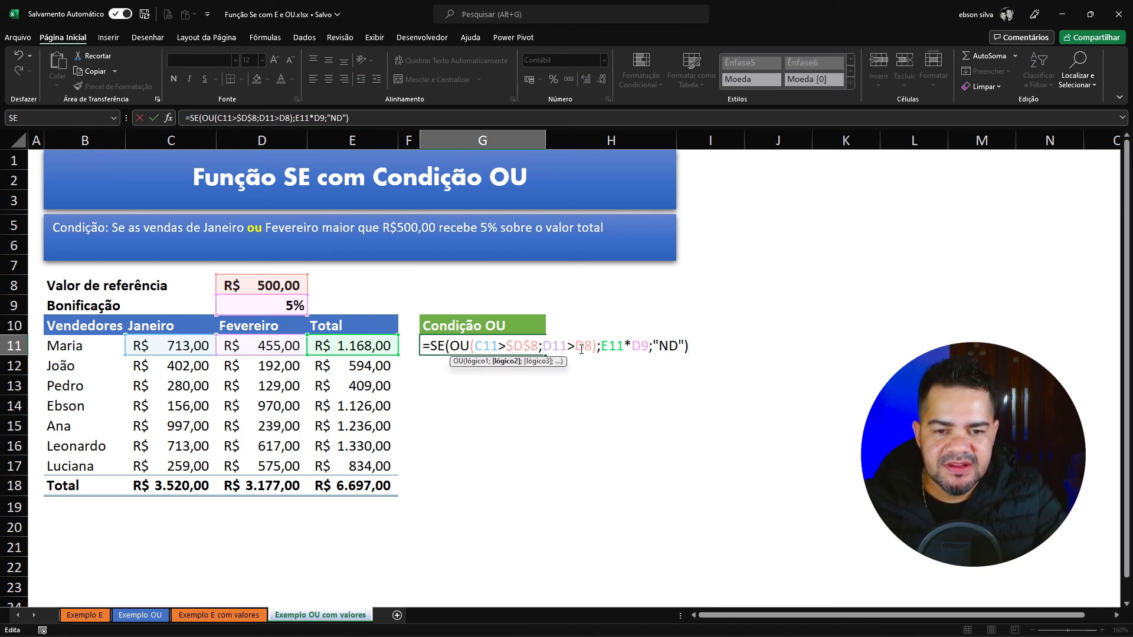
pyautogui.press('F4')
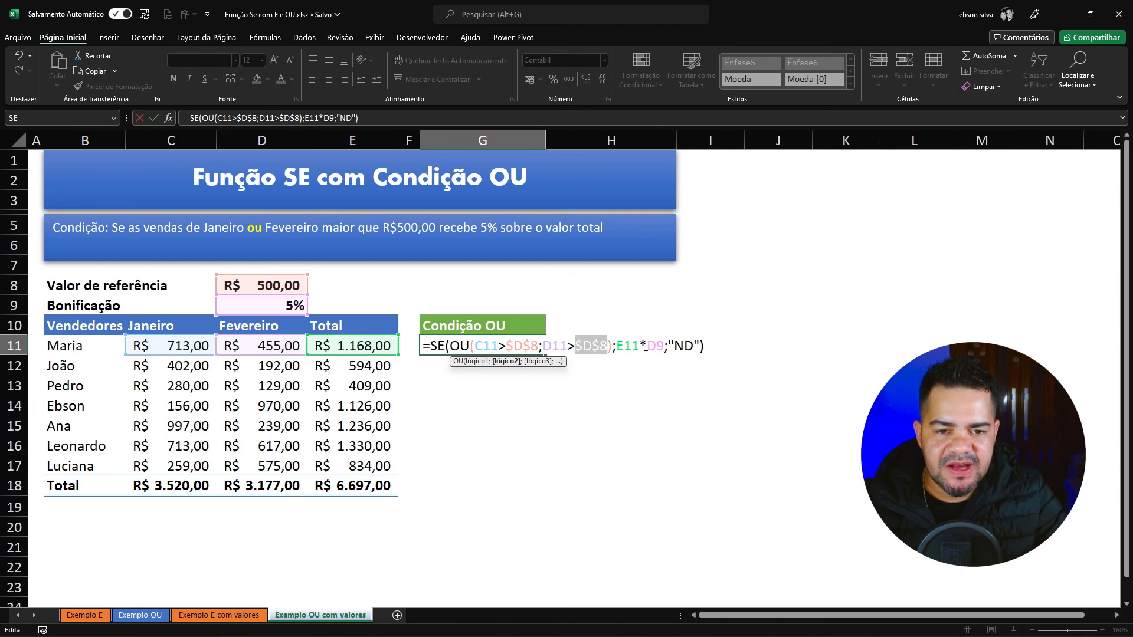
pyautogui.click(652, 347)
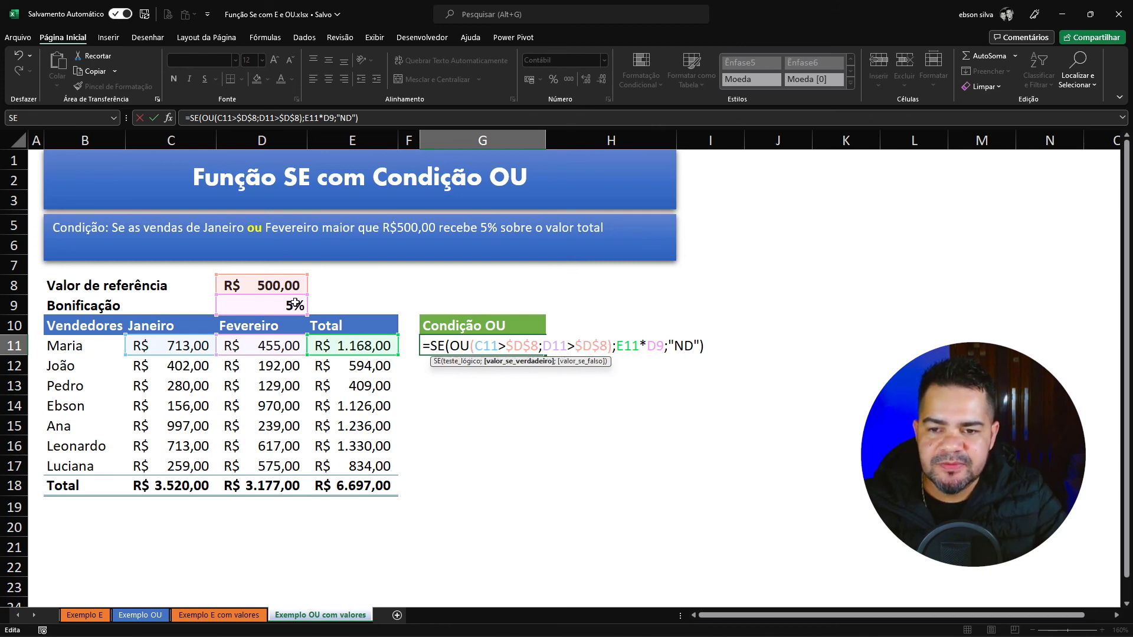
pyautogui.press('F4')
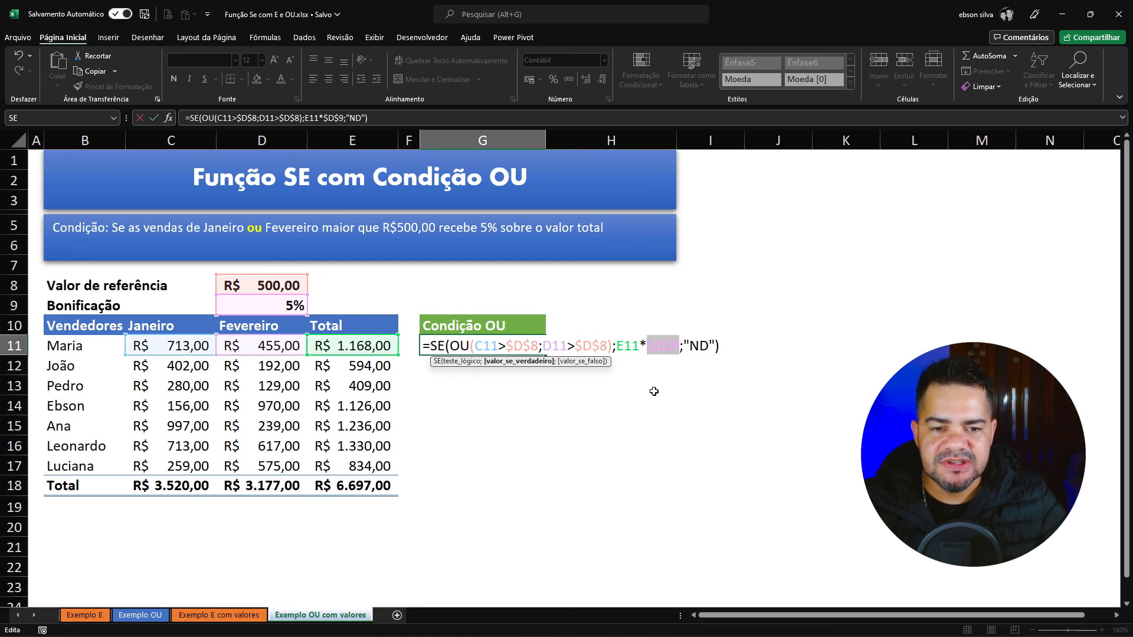
pyautogui.press('Return')
pyautogui.click(490, 346)
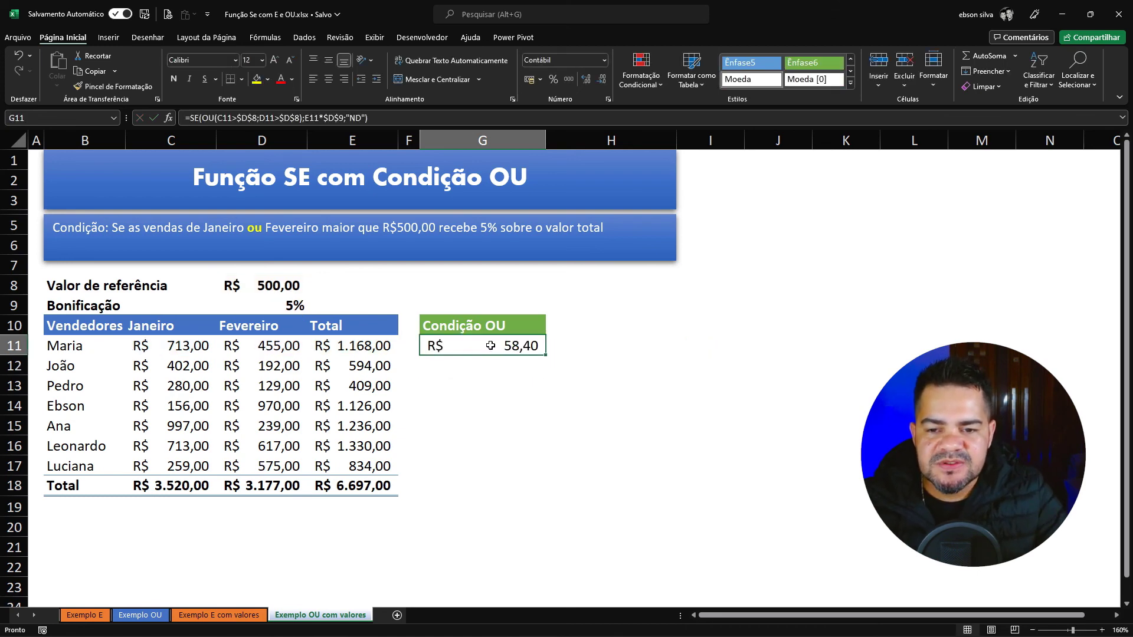
pyautogui.moveTo(544, 355); pyautogui.dragTo(525, 465)
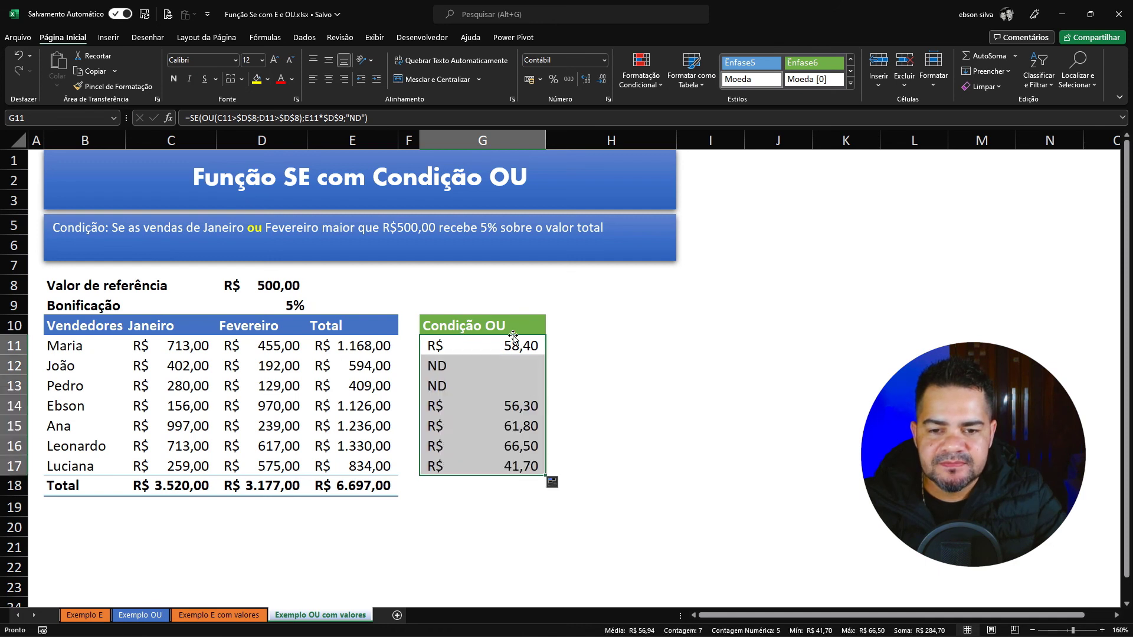
# Set the second seller's Janeiro sales in C12 to 550 and check the bonus in G12 against the total in E12
pyautogui.click(198, 367)
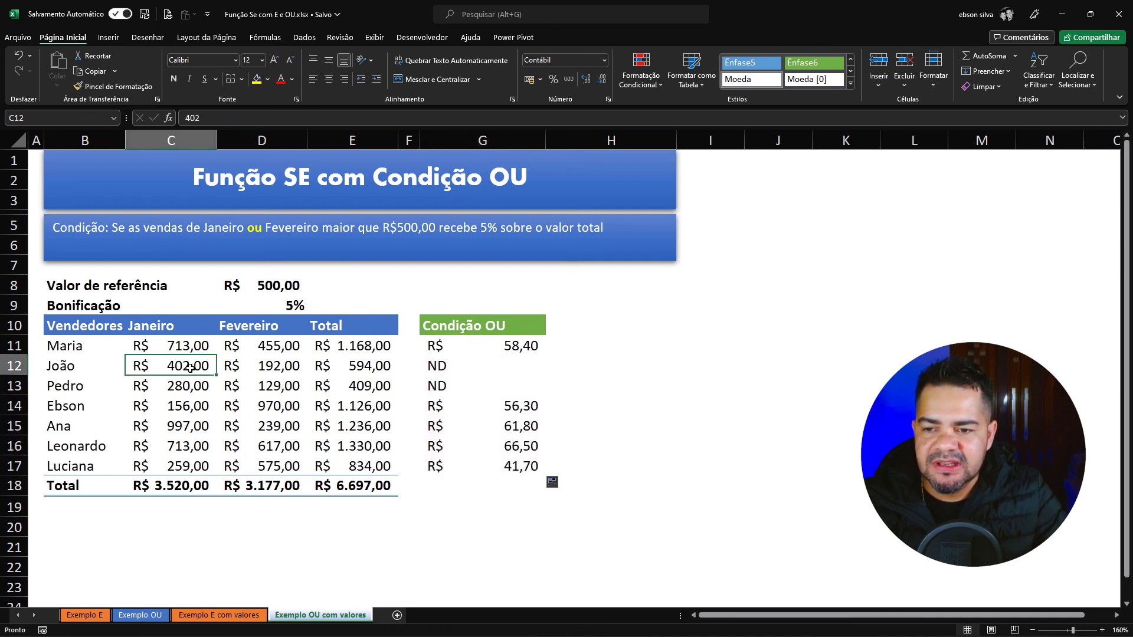
pyautogui.click(277, 366)
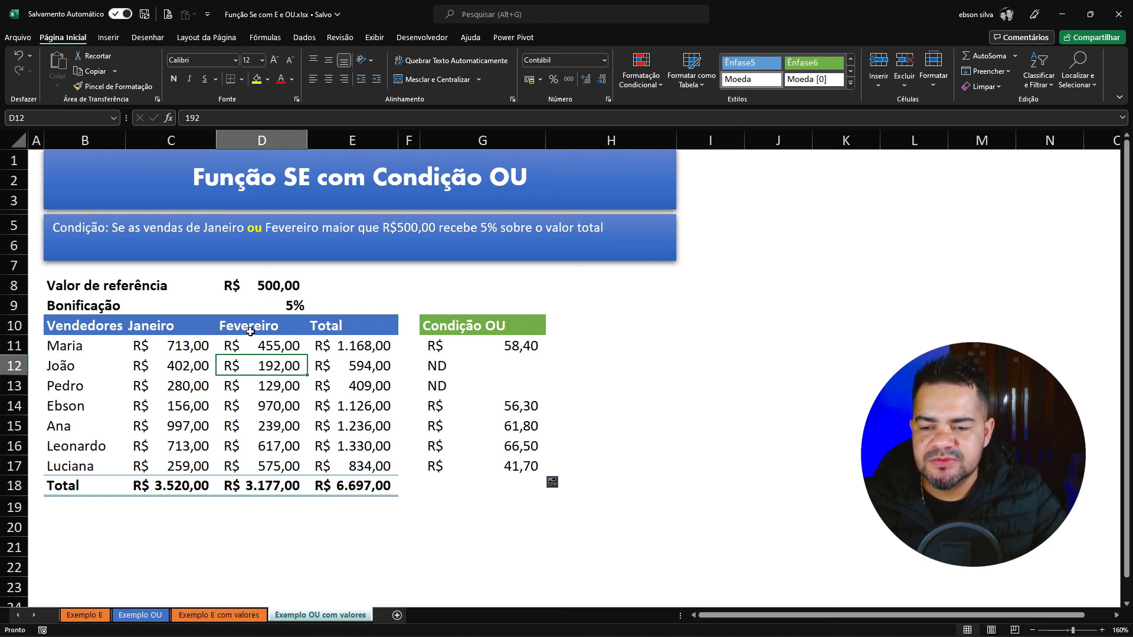
pyautogui.click(202, 366)
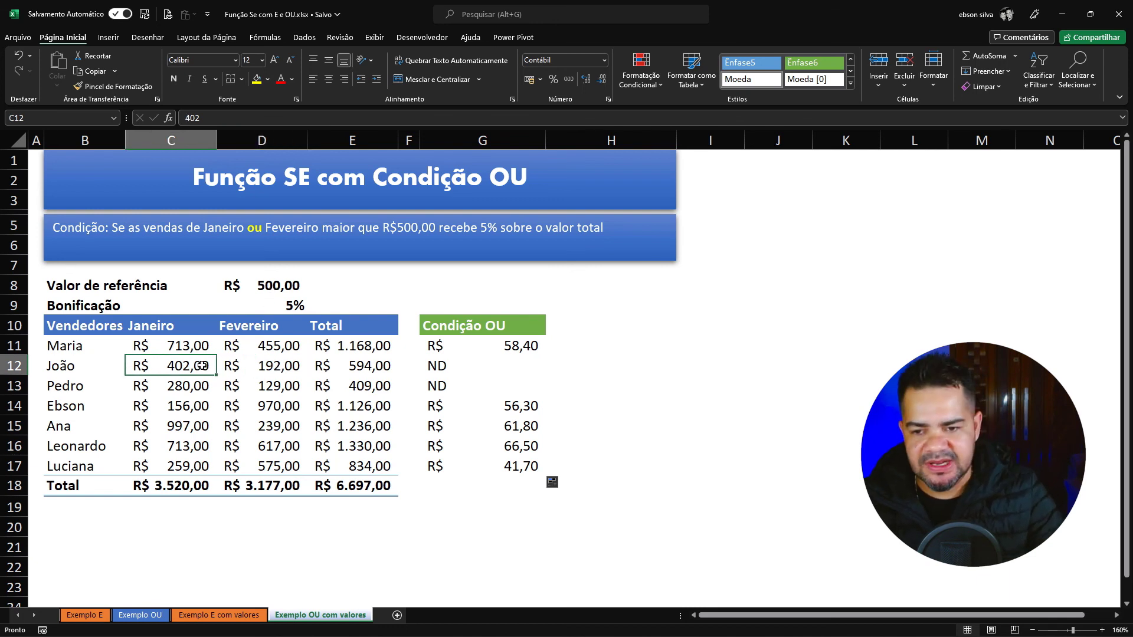
pyautogui.write('550')
pyautogui.press('Return')
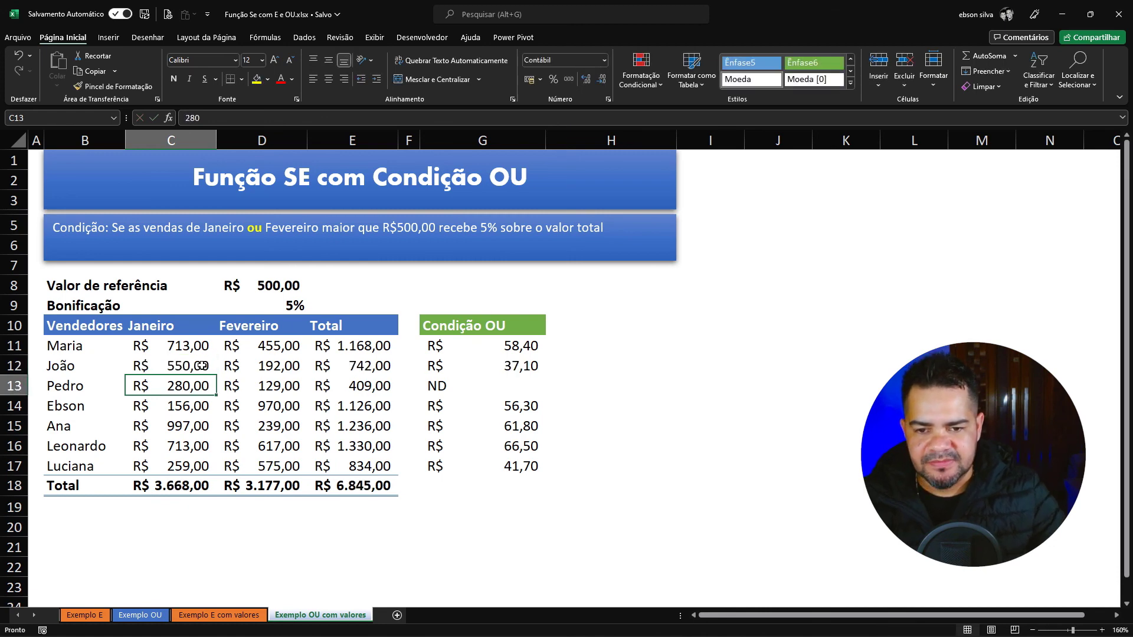
pyautogui.click(531, 363)
pyautogui.click(379, 363)
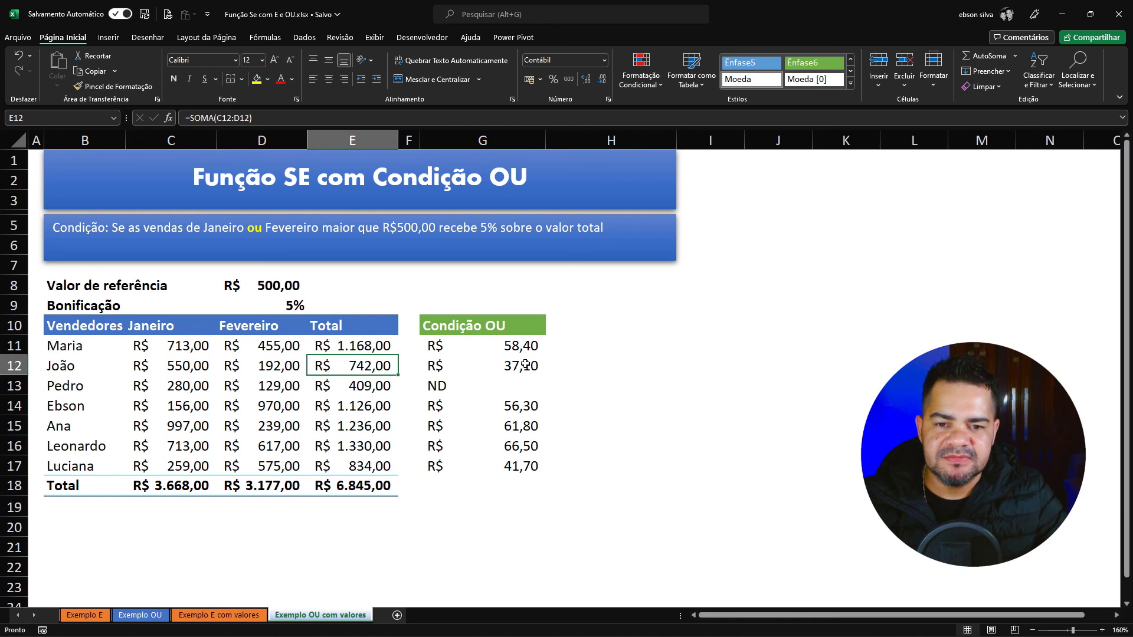
pyautogui.click(608, 362)
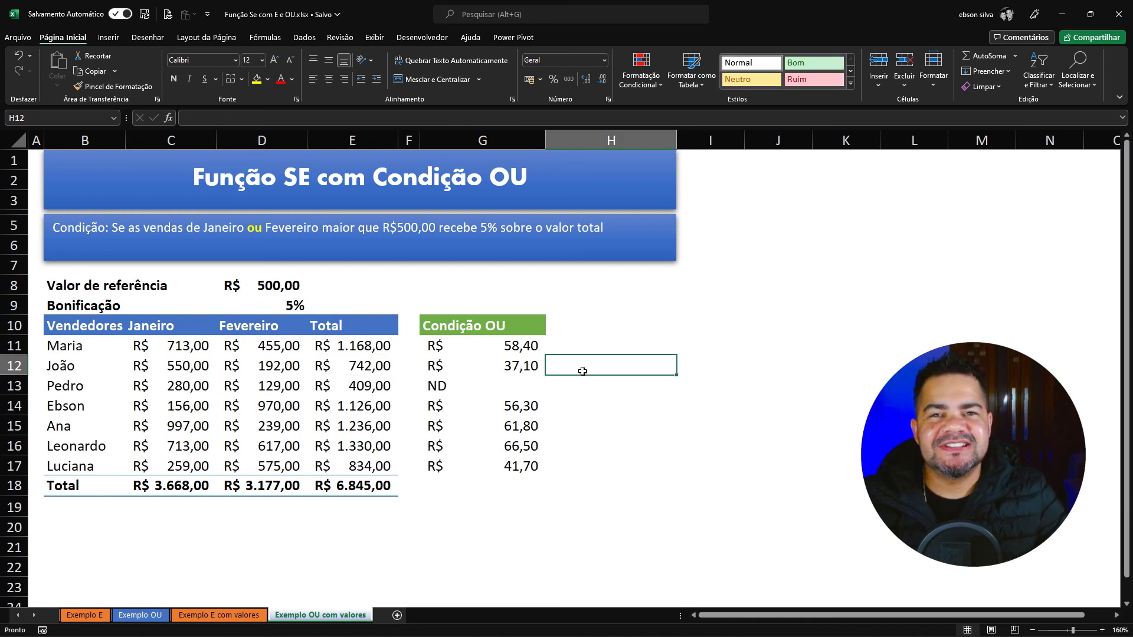